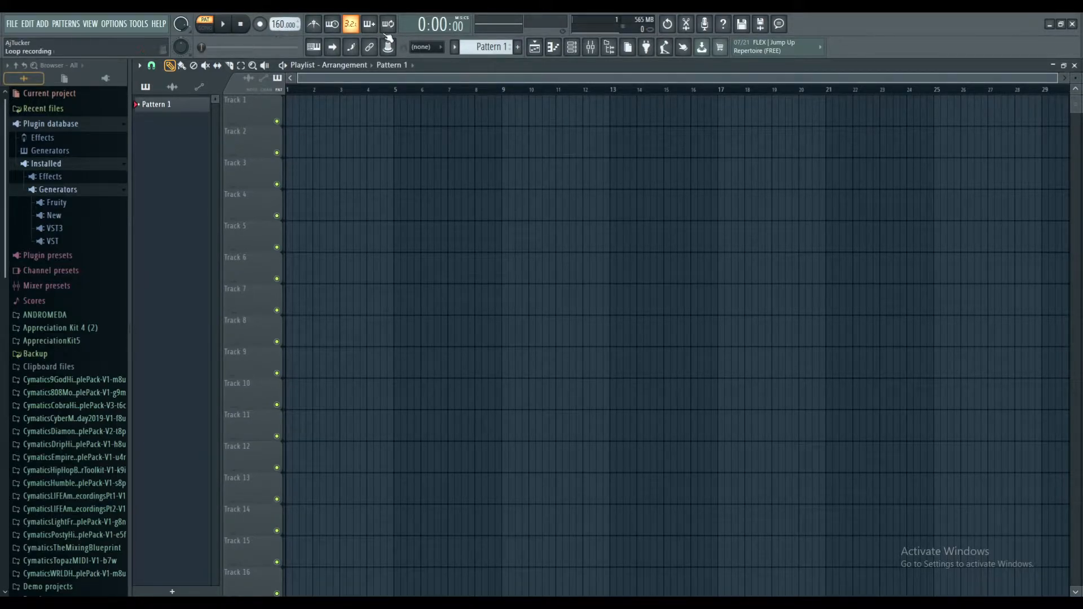
Step: Examine the root note and scale options available for scale highlighting in the Kick channel's piano roll
left_click(573, 47)
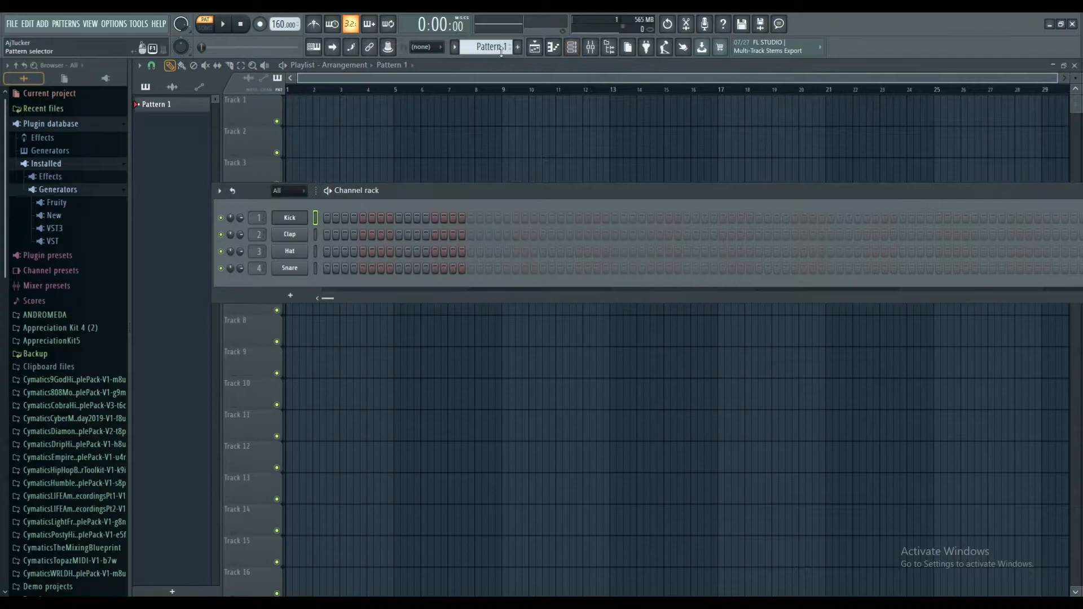
left_click(553, 47)
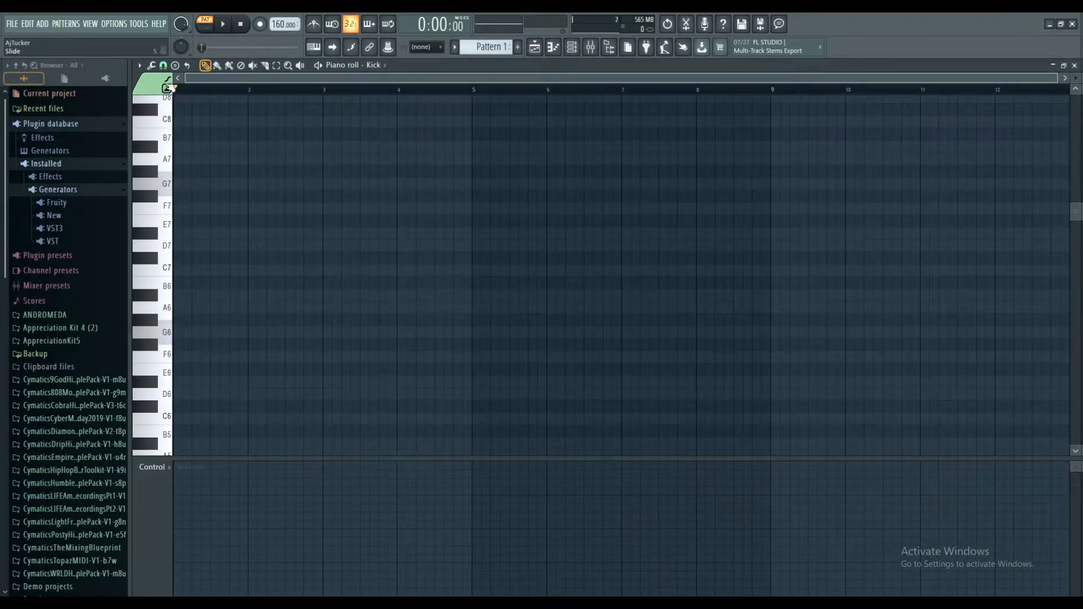
left_click(139, 65)
mouse_move(159, 134)
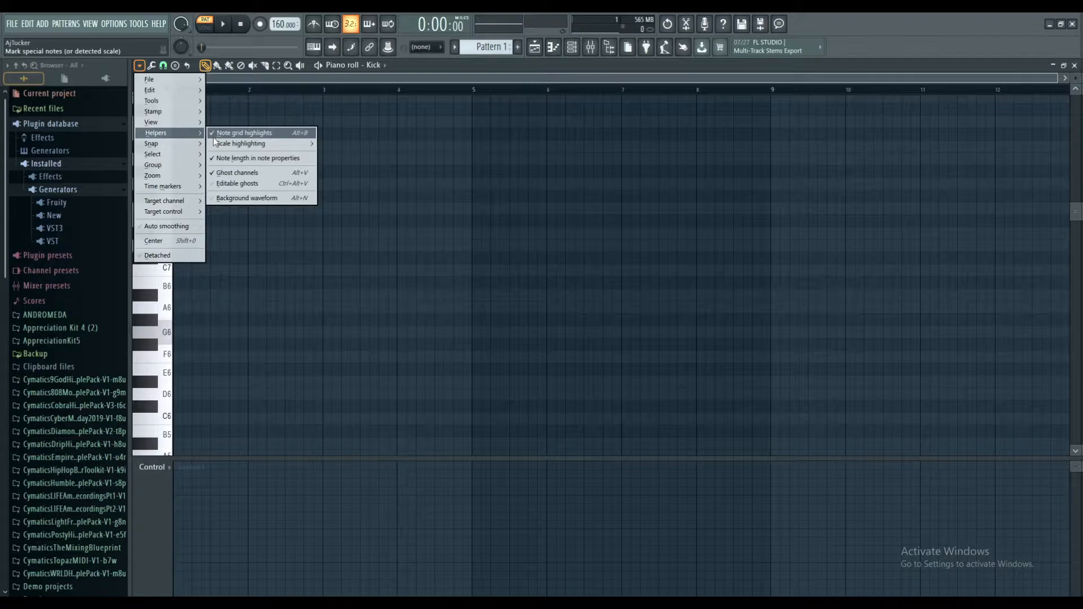
mouse_move(270, 150)
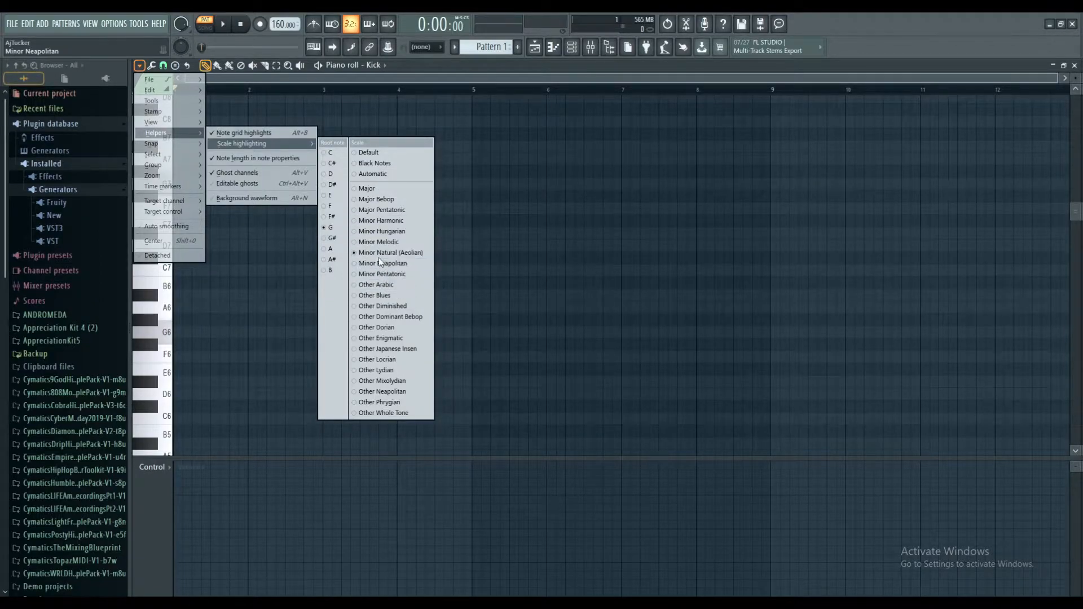
left_click(359, 101)
right_click(362, 102)
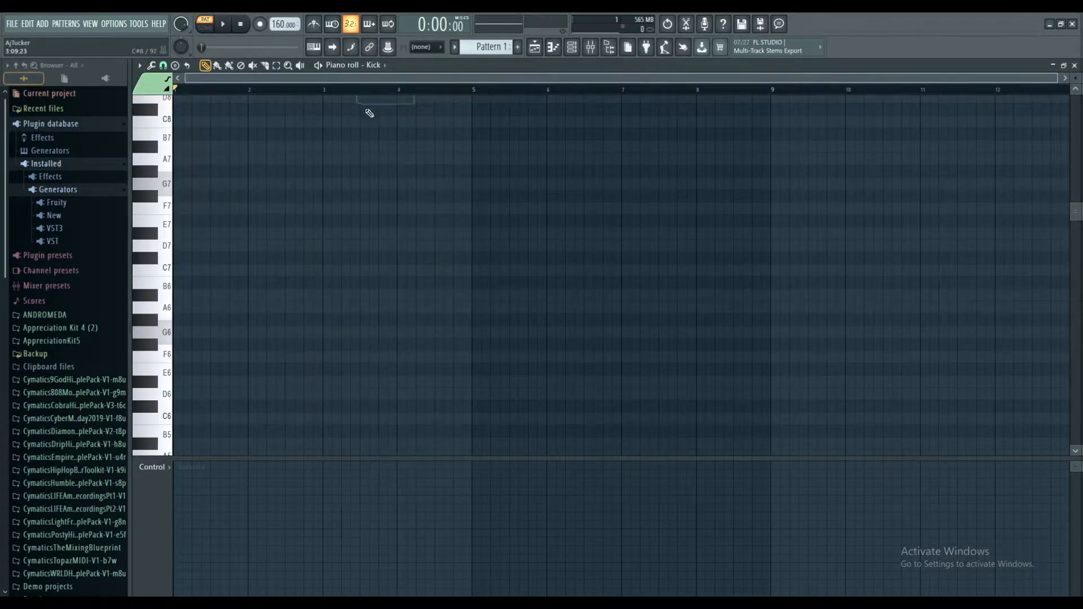
left_click(536, 50)
left_click(589, 50)
left_click(572, 50)
left_click(536, 50)
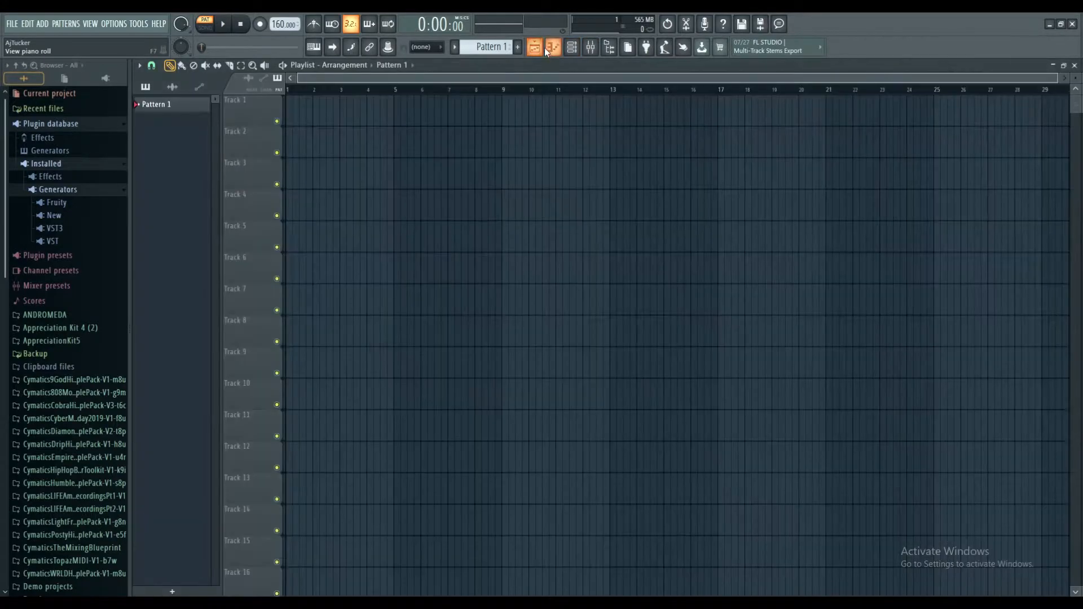
left_click(552, 49)
left_click(535, 47)
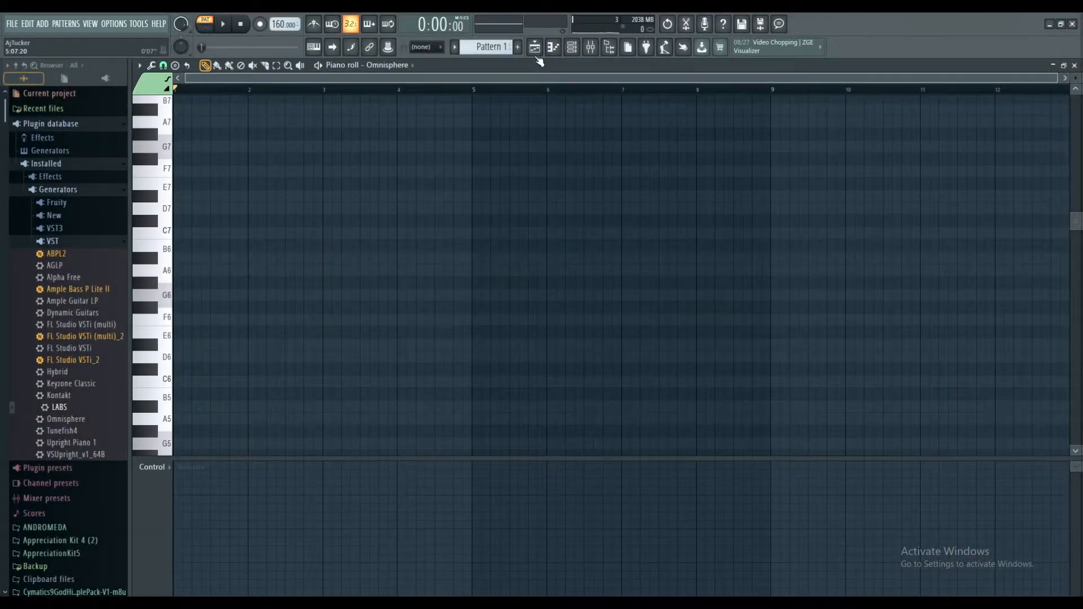
Step: Review the instrument patches loaded in the Omnisphere, Omnisphere #2 and LABS channels of the channel rack
left_click(536, 48)
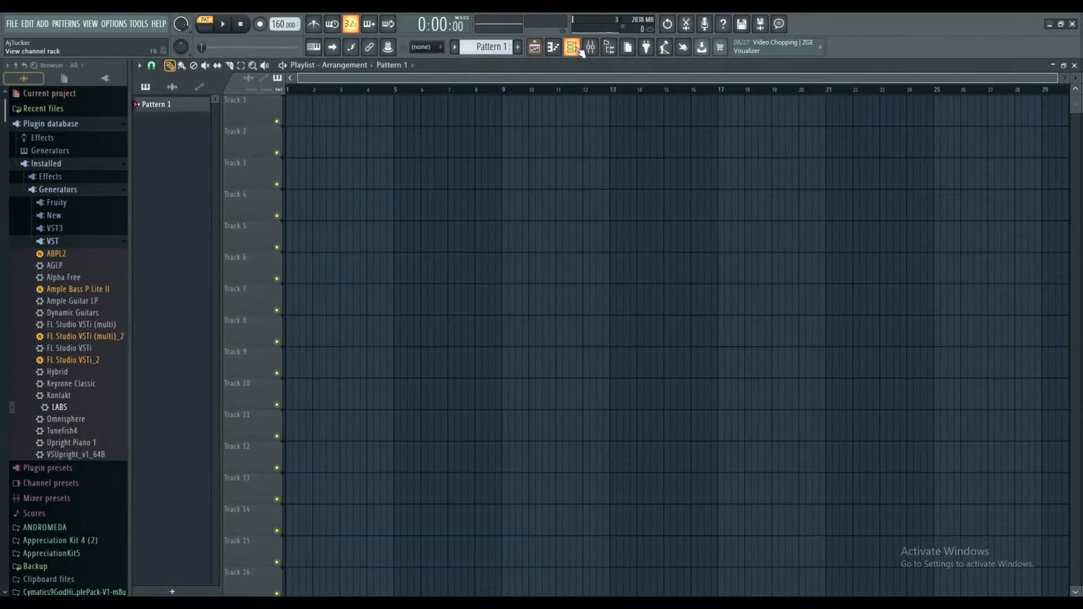
left_click(572, 47)
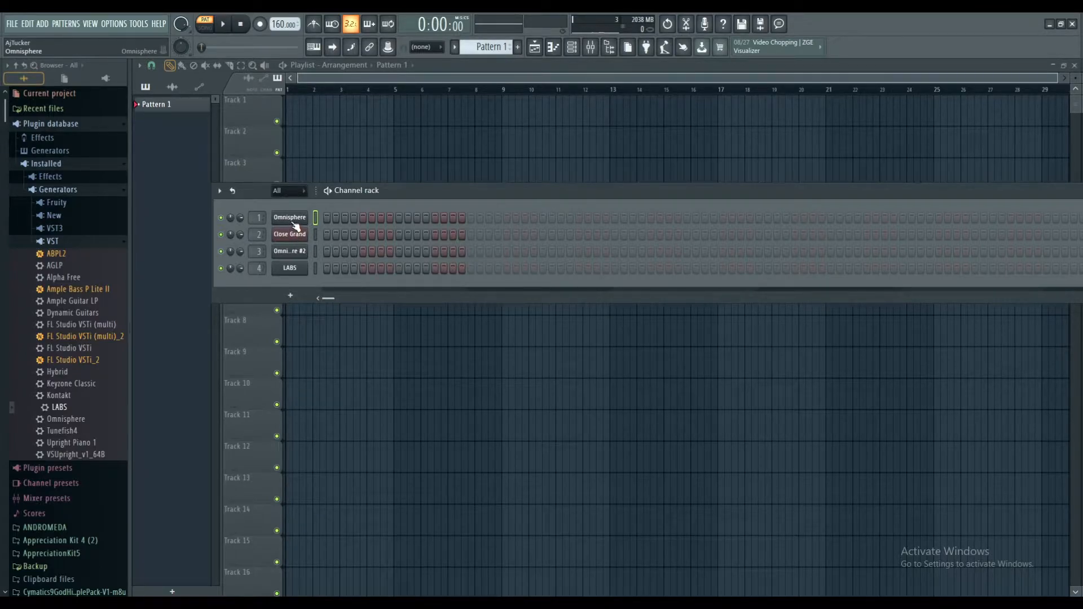
left_click(296, 225)
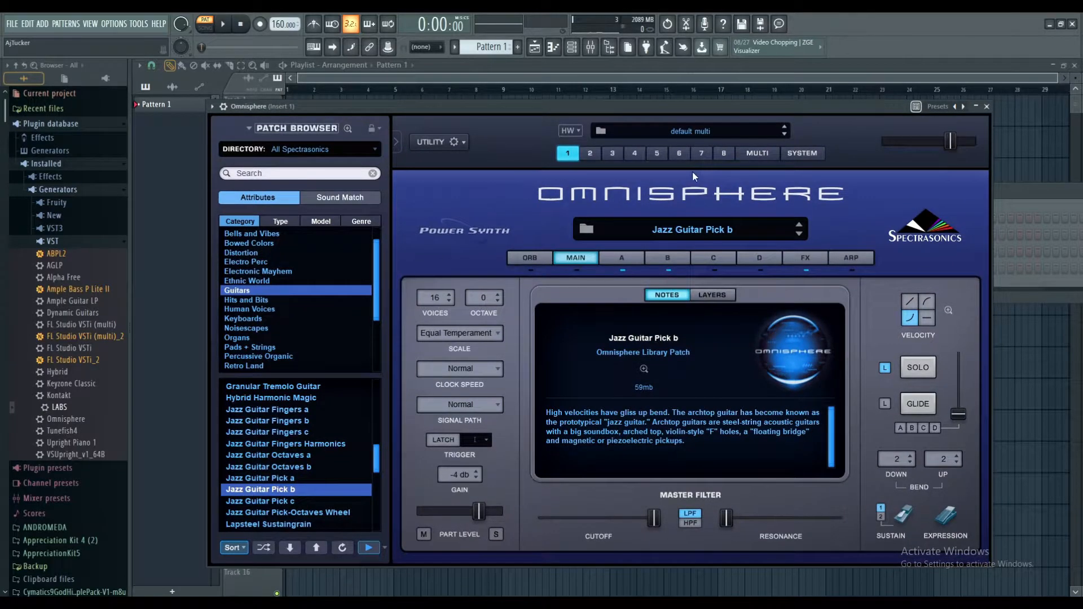
left_click(986, 107)
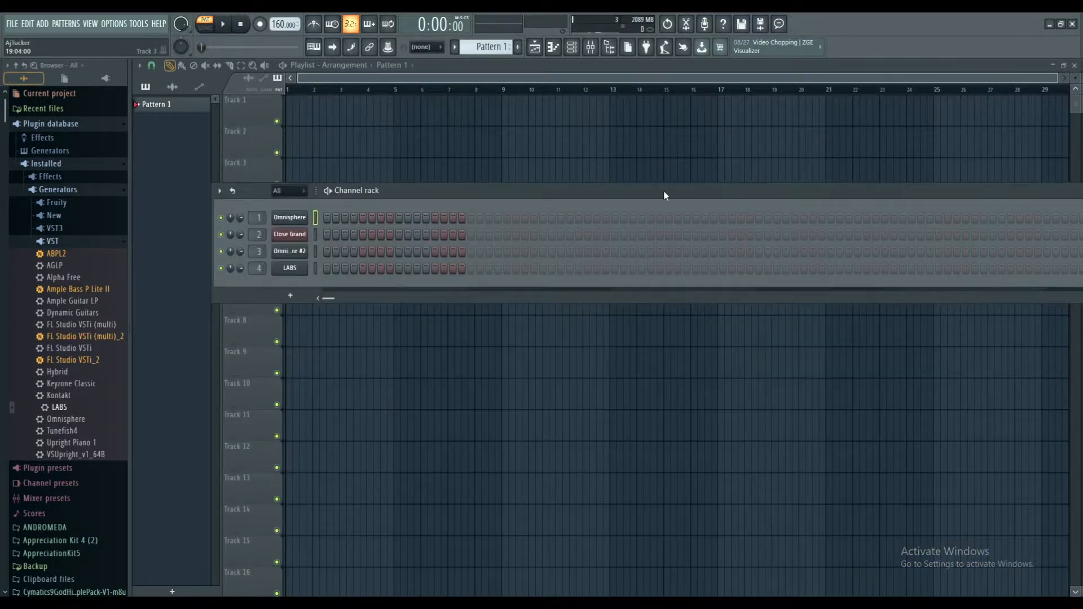
left_click(299, 253)
left_click_drag(514, 185, 569, 107)
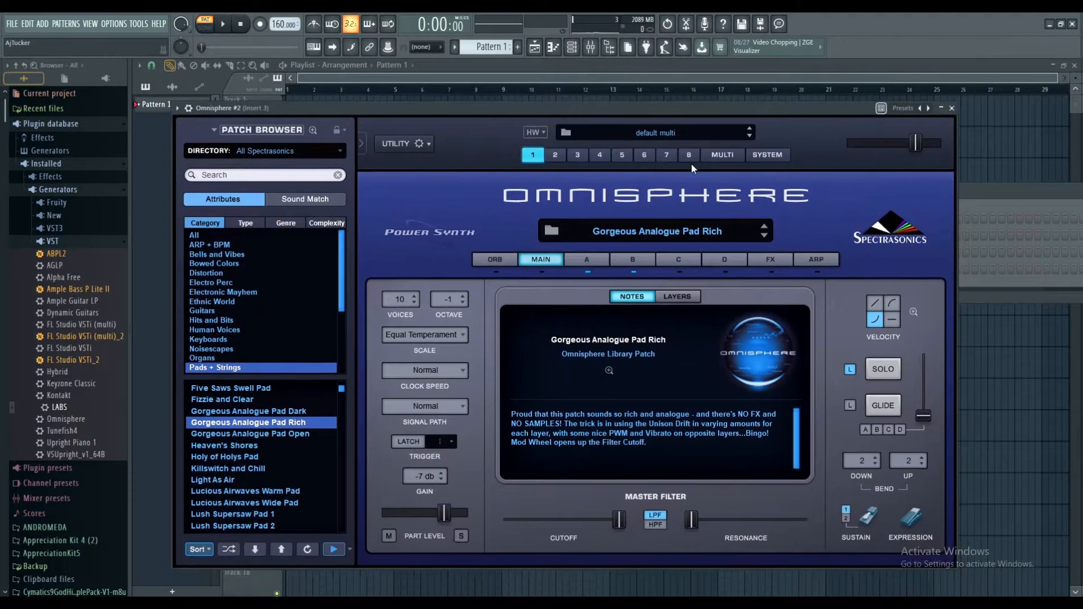
left_click(953, 109)
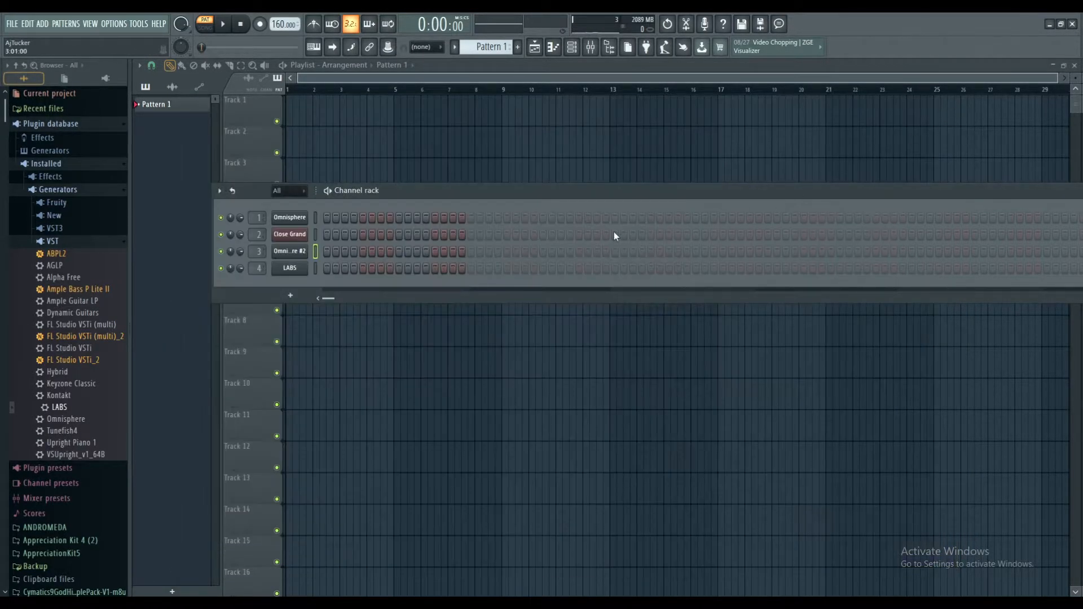
left_click(289, 268)
left_click_drag(511, 186, 427, 174)
left_click(766, 174)
Step: Open the piano roll of the first Omnisphere channel
right_click(303, 216)
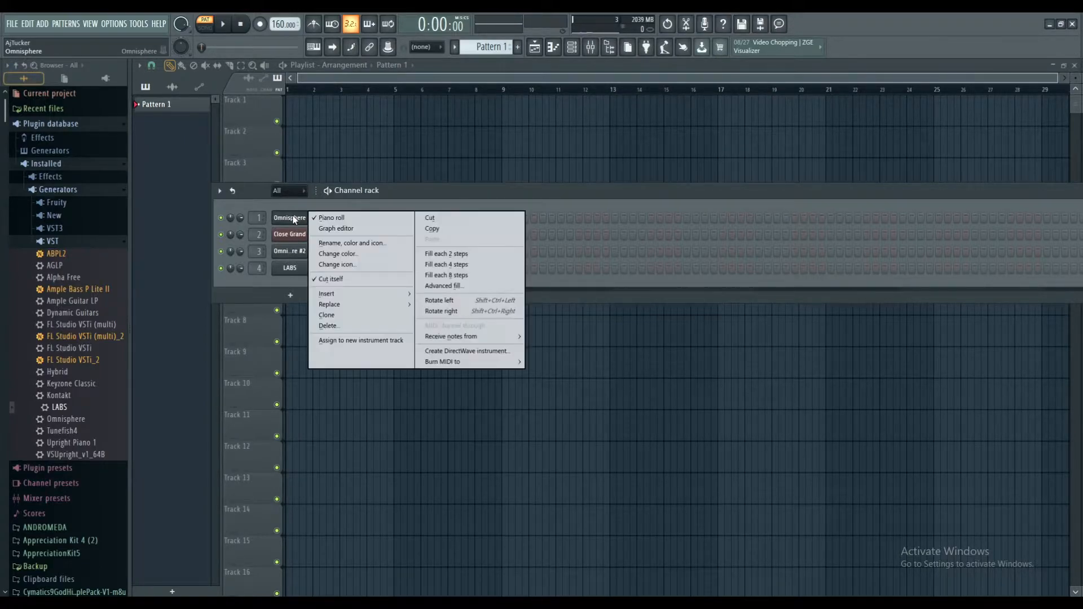
left_click(327, 218)
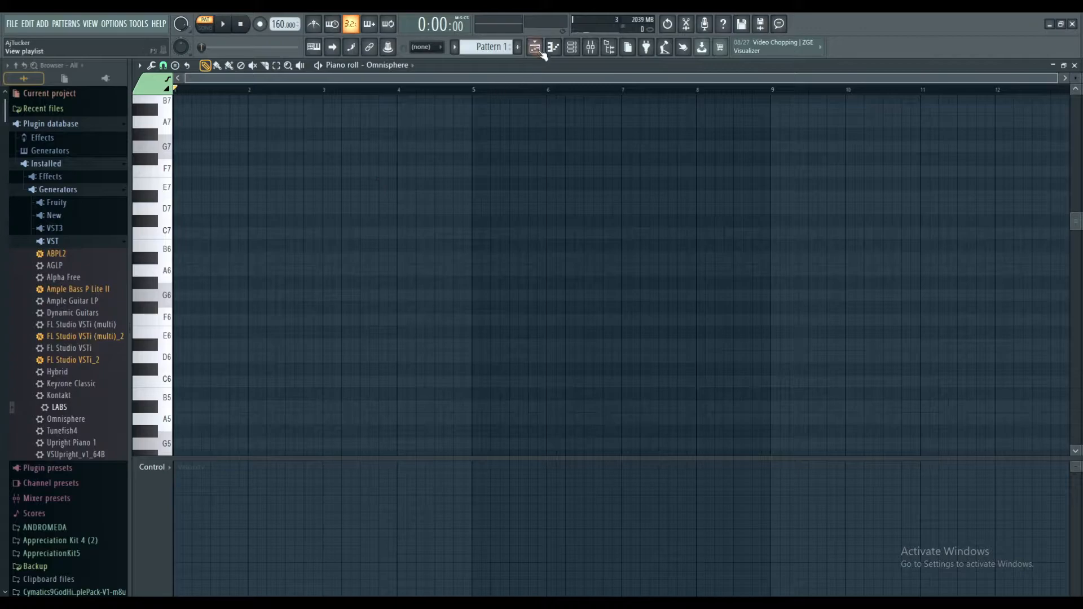
left_click(535, 47)
left_click(571, 46)
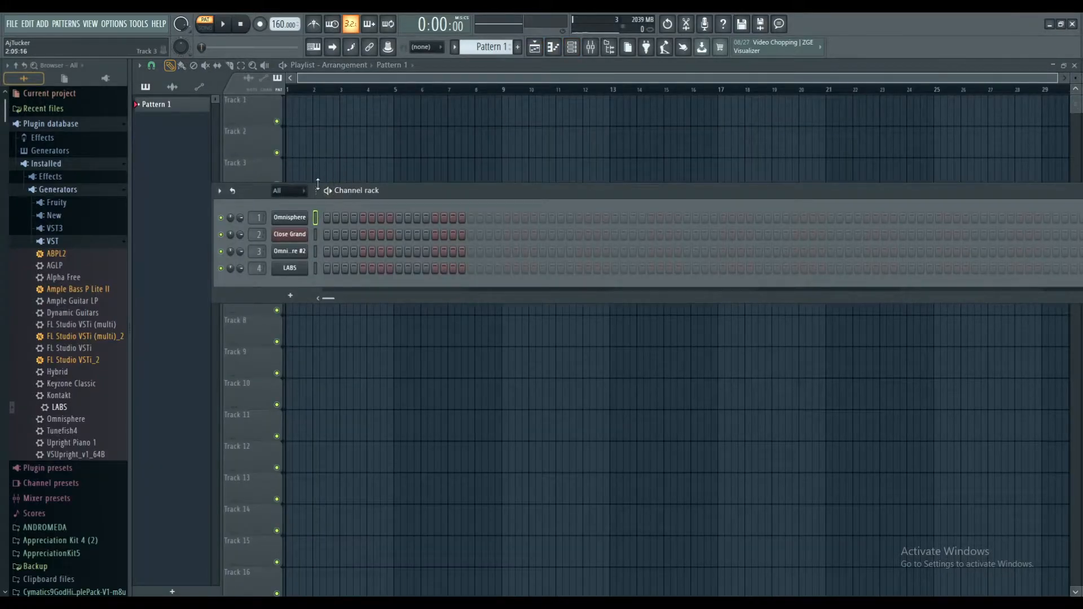
right_click(294, 217)
left_click(321, 218)
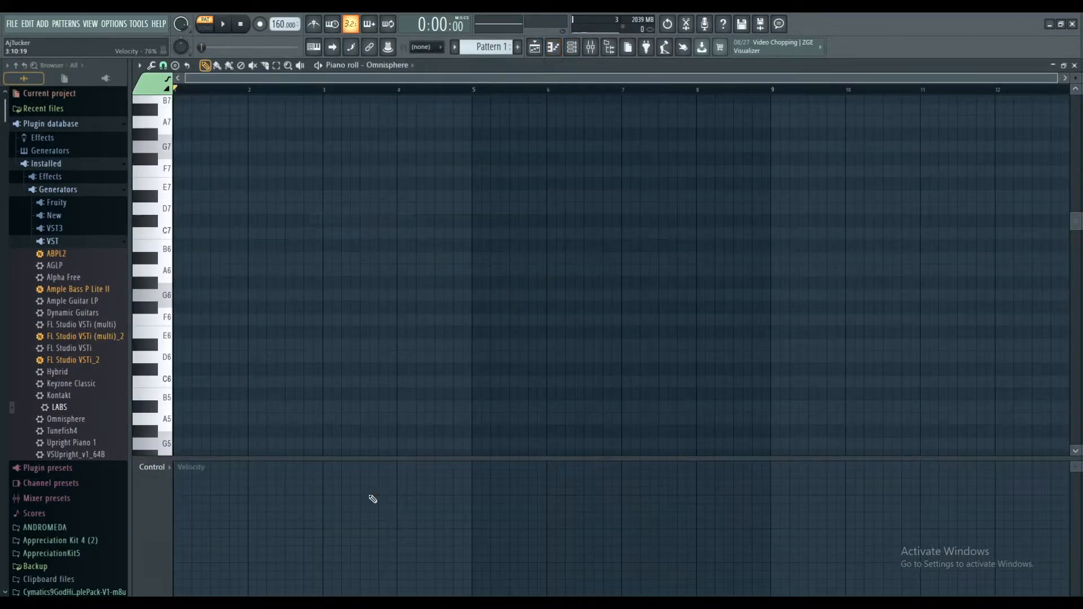
Step: Draw an F4 note at the start of bar 1 and lengthen it to one full bar
scroll(230, 353, "down", 5)
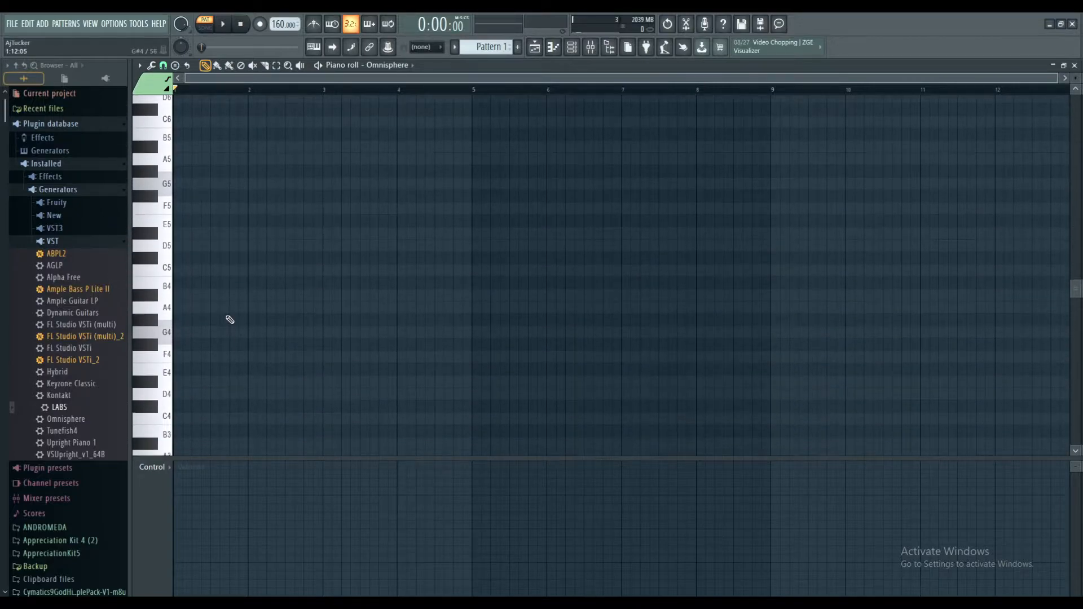
left_click(222, 360)
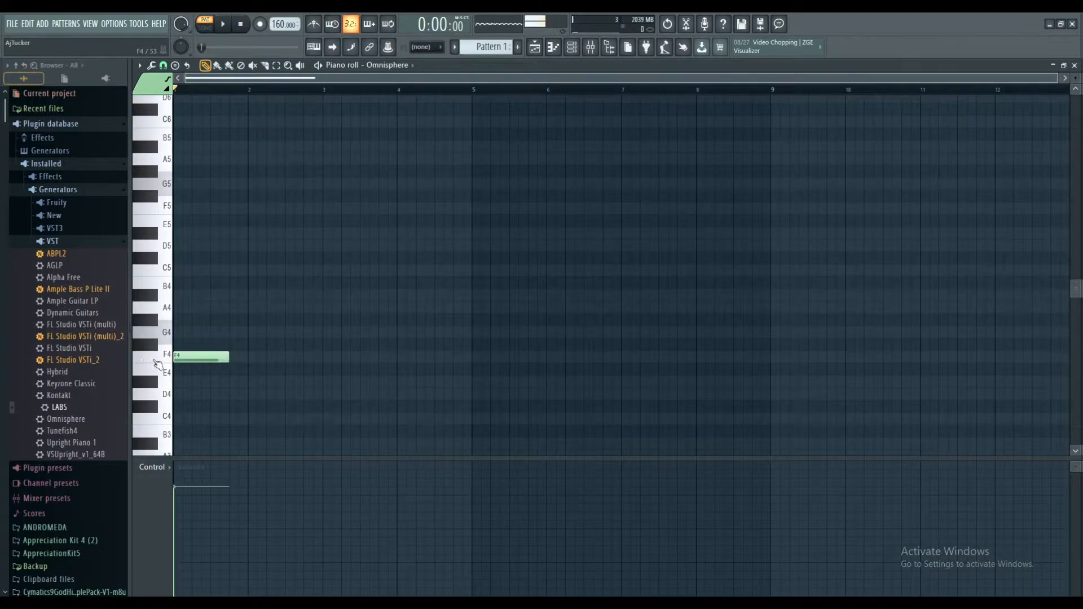
left_click_drag(228, 360, 248, 363)
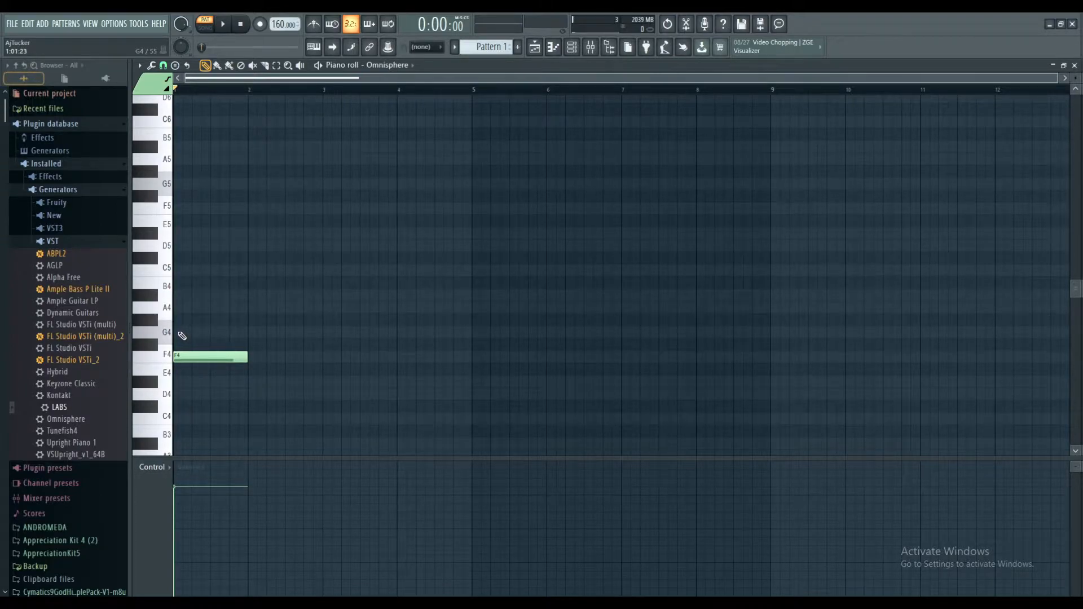
Step: Add one-bar A4 and D5 notes above the F4, each starting slightly after the note below it
left_click(191, 309)
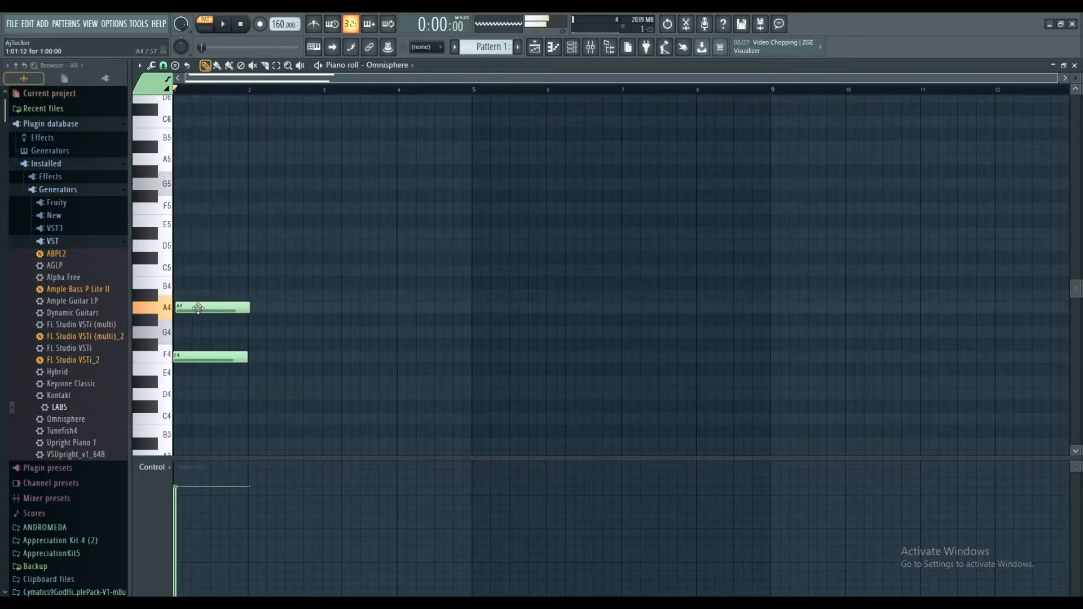
left_click_drag(199, 308, 197, 308)
left_click(200, 249)
left_click_drag(200, 247, 201, 247)
left_click_drag(192, 308, 194, 308)
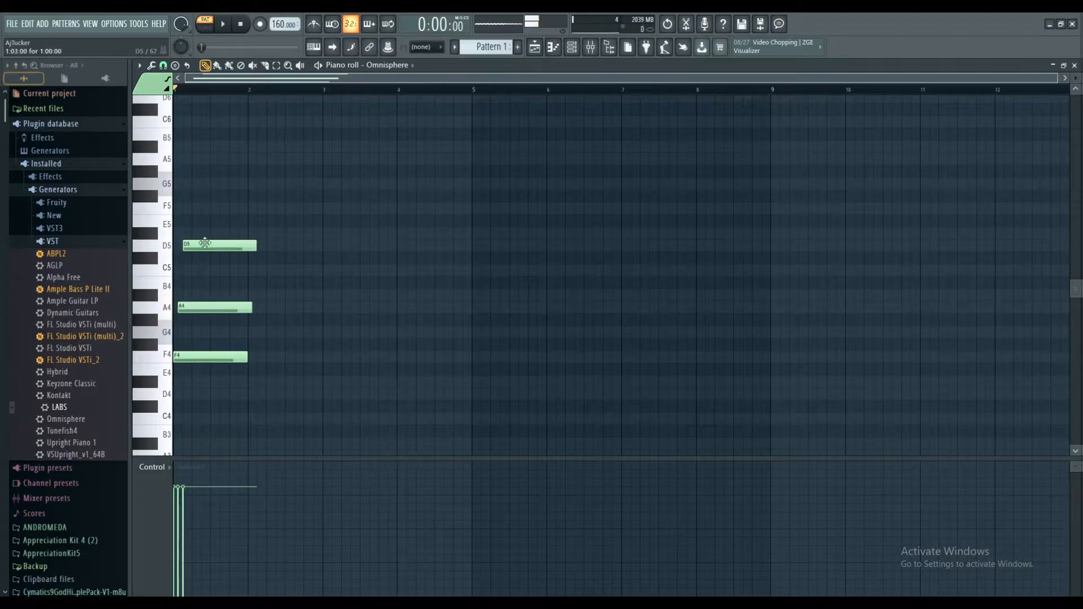
Step: Try adding a D6 note above the D5 of the opening chord
scroll(198, 180, "up", 2)
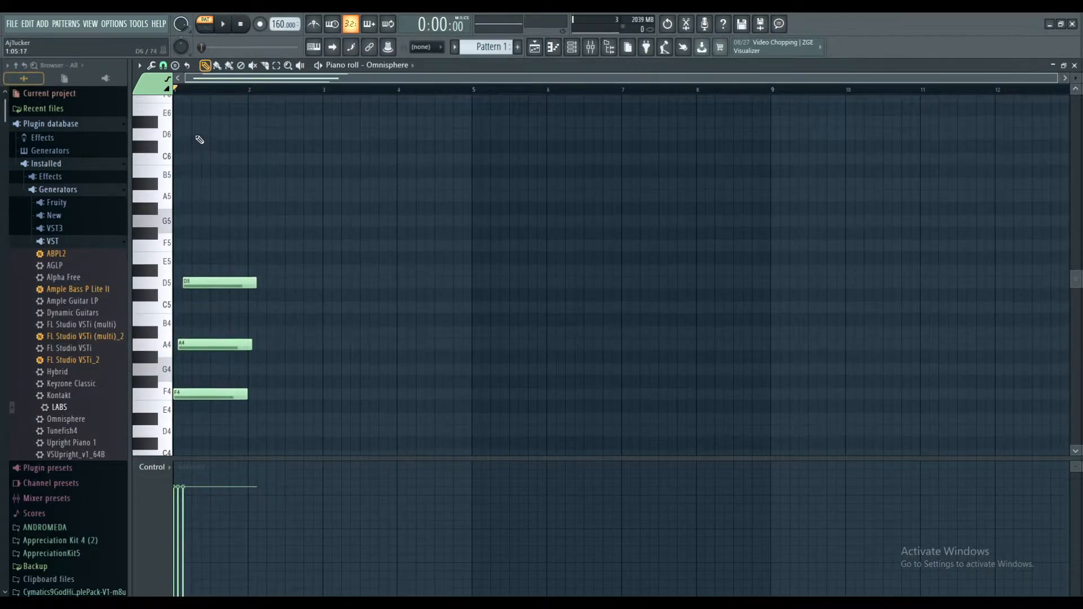
left_click(198, 135)
left_click_drag(211, 134, 213, 134)
Step: Extend the F4, A4 and D5 notes to the start of bar 3 and play the chord back
left_click(224, 25)
left_click(240, 25)
left_click_drag(210, 282, 219, 282)
left_click(222, 24)
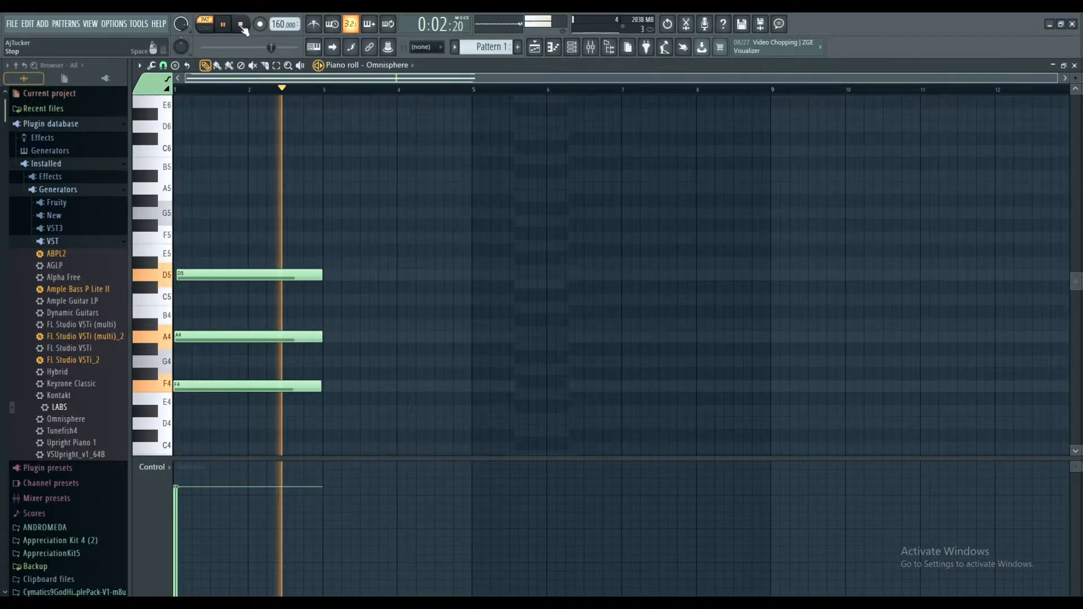
left_click(241, 25)
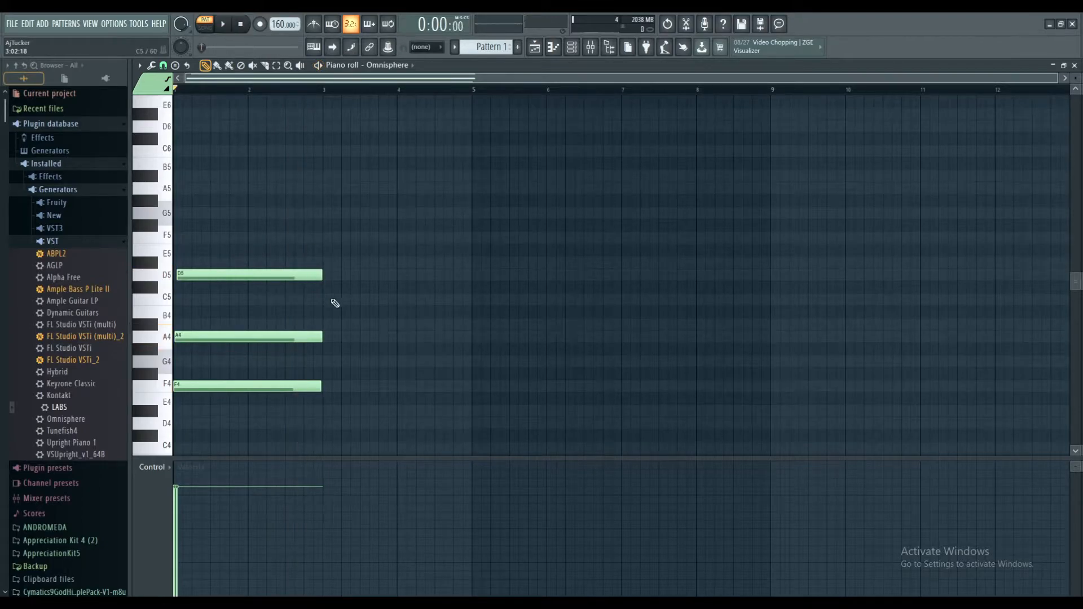
Step: Try C5 and G4 notes from bar 3 as a second chord, and delete them
left_click(322, 302)
left_click_drag(393, 302, 460, 303)
left_click(326, 364)
right_click(351, 364)
left_click(327, 363)
right_click(348, 362)
right_click(384, 301)
Step: Play back the opening chord of F4, A4 and D5
left_click(225, 25)
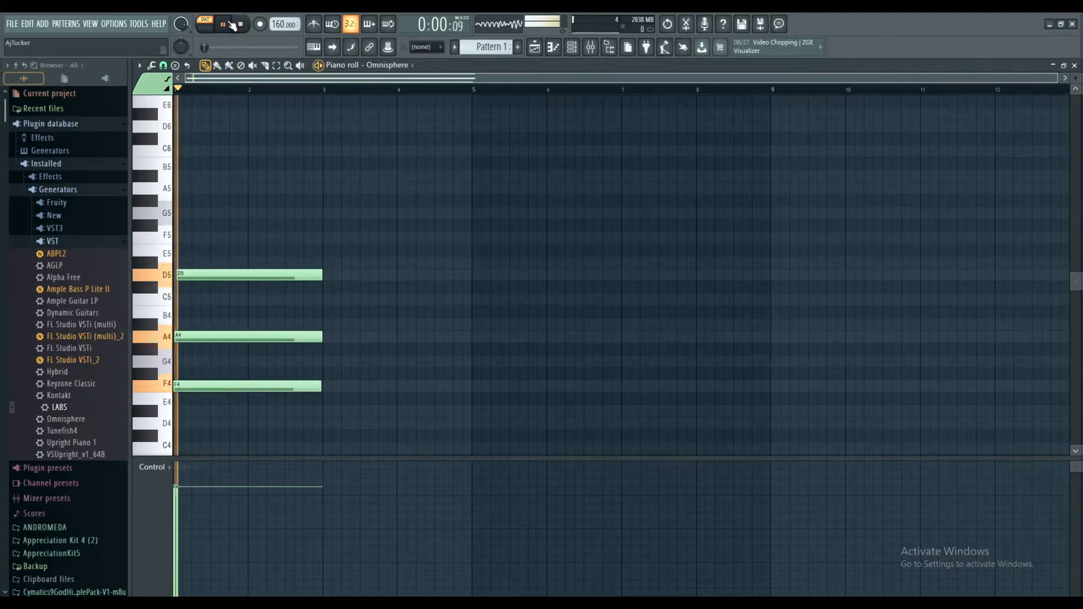
left_click(240, 24)
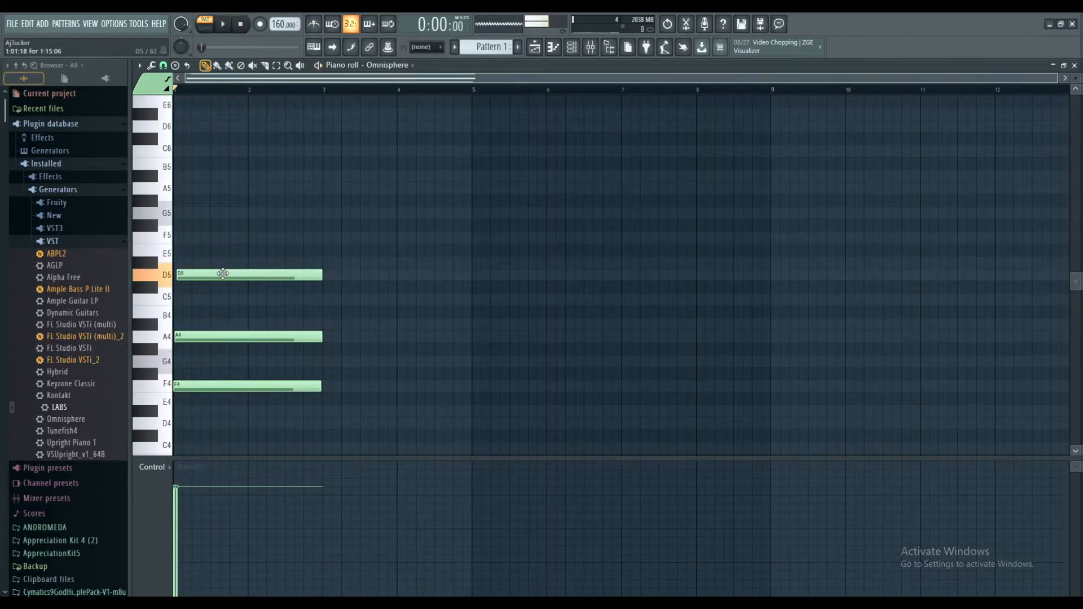
left_click(222, 24)
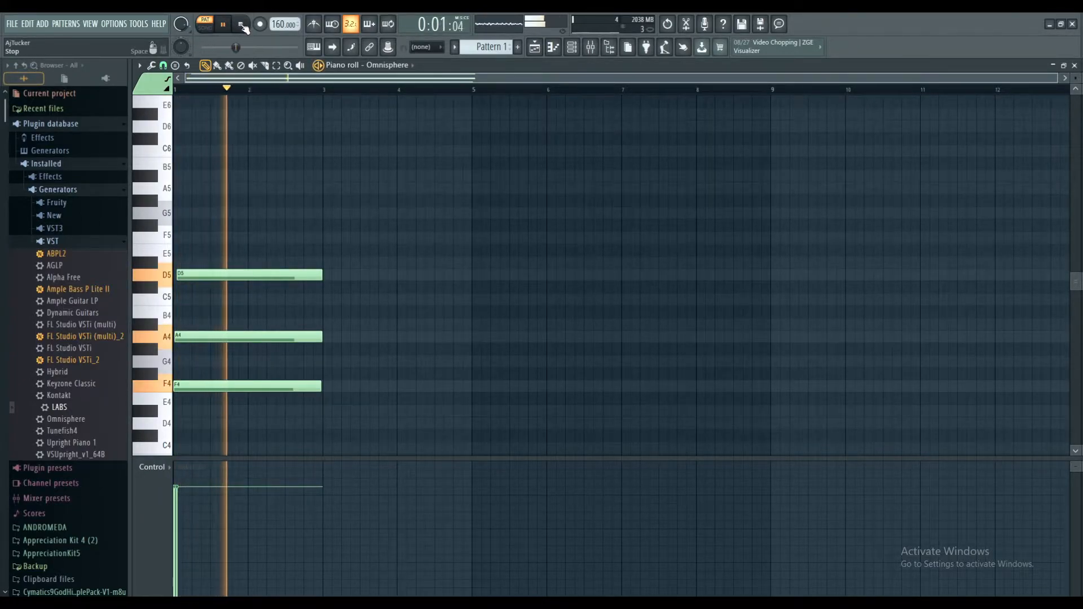
left_click(241, 25)
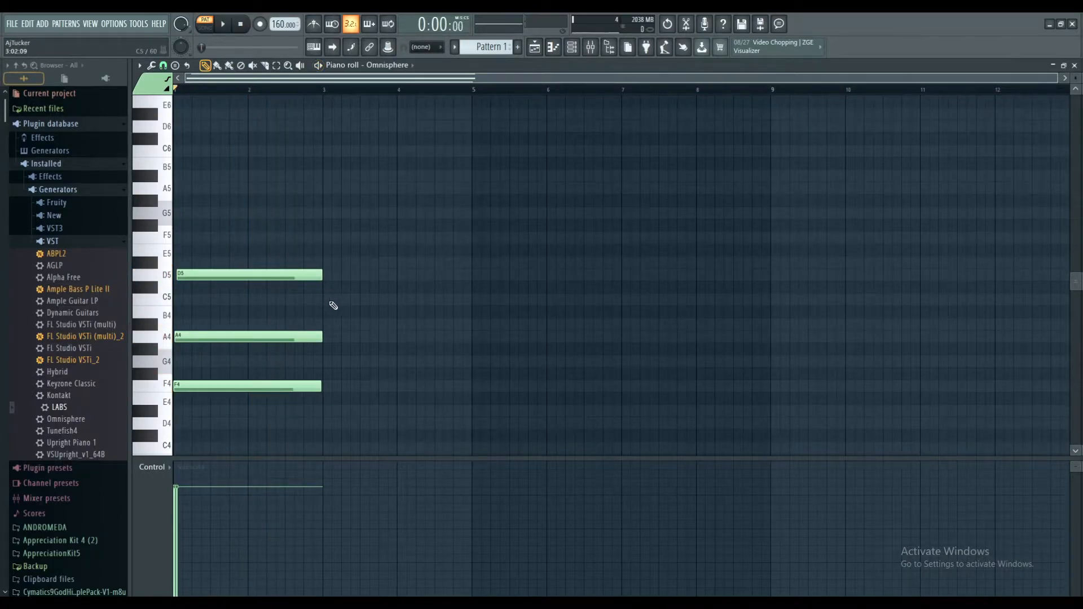
Step: Add a second chord of C5, A4 and D#4 at bar 3, with each note about two bars long
left_click(334, 305)
right_click(358, 302)
left_click(323, 299)
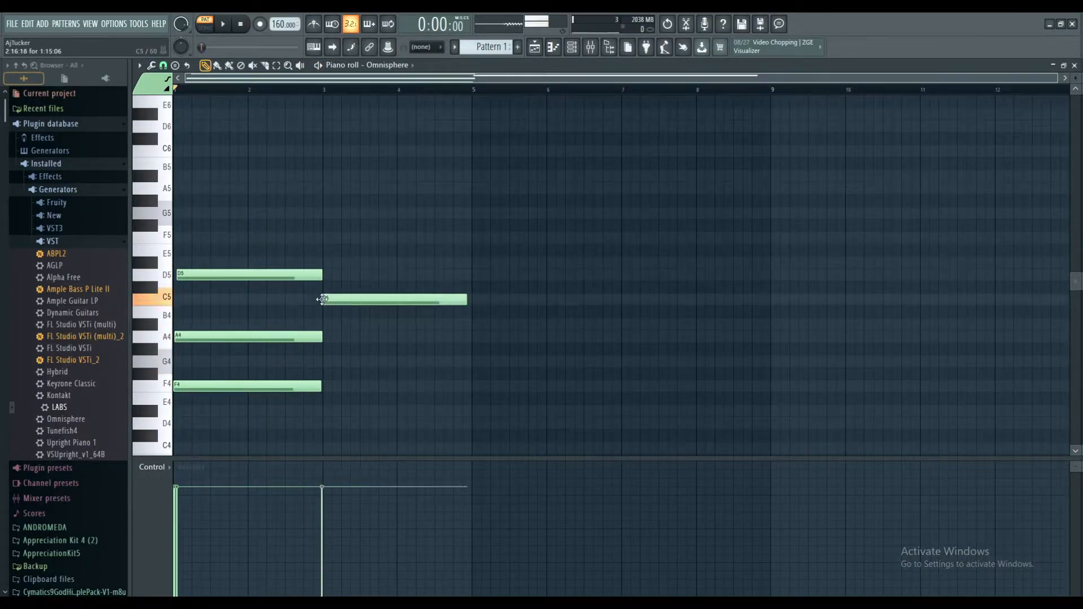
left_click(335, 337)
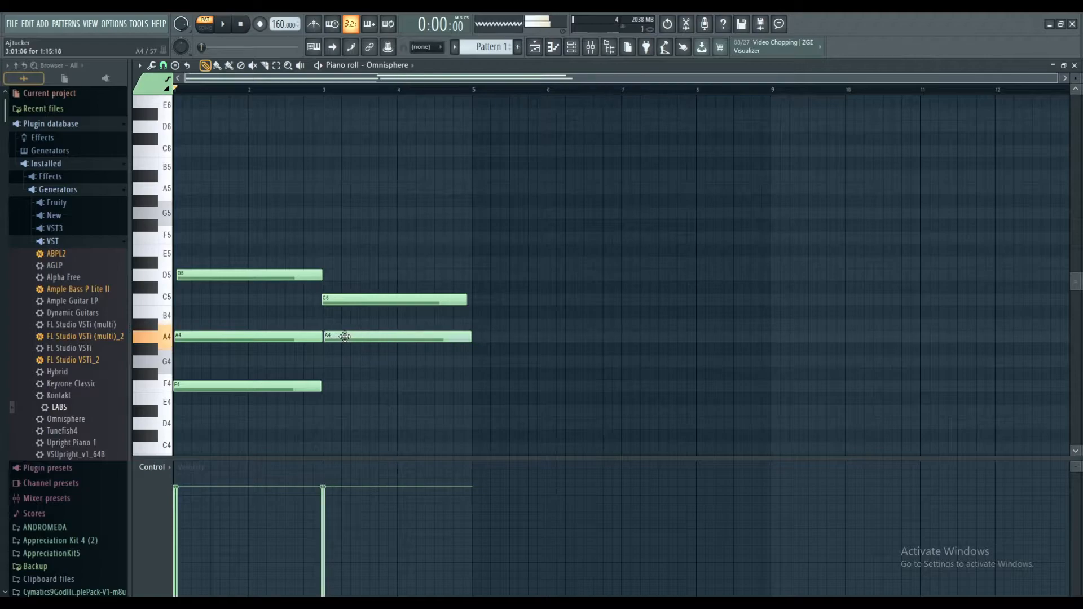
left_click(333, 387)
left_click_drag(333, 387, 330, 412)
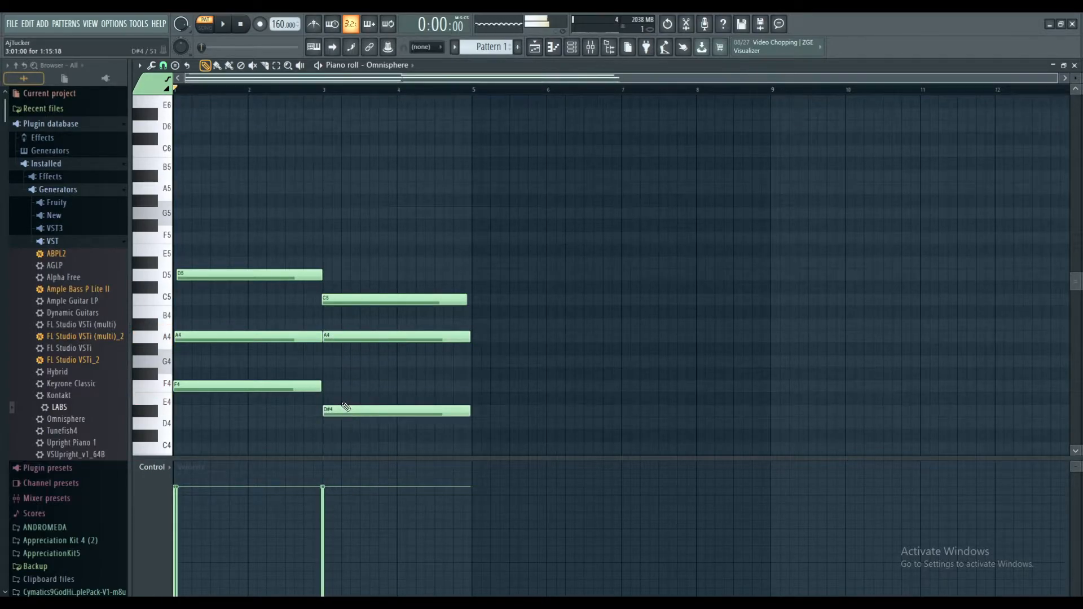
Step: Move the second chord's A4 note down to G4 and play the progression from the start
left_click(223, 24)
left_click(240, 24)
left_click_drag(339, 337, 326, 356)
left_click(325, 89)
left_click(223, 24)
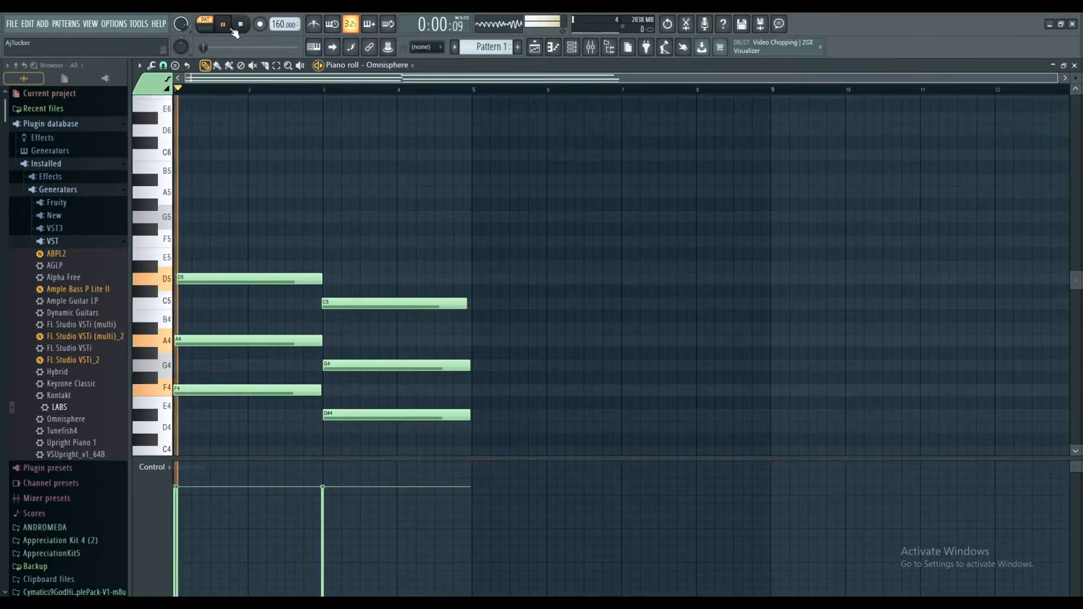
Step: Try A#4 in place of the second chord's C5, and put the C5 back at bar 3
right_click(341, 303)
left_click(341, 328)
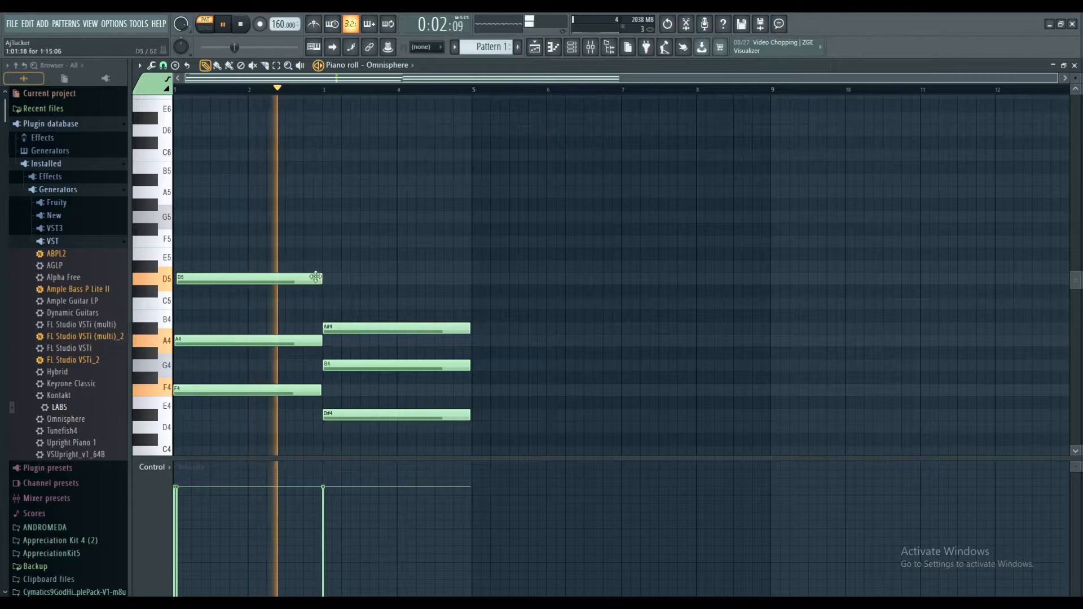
key("space")
right_click(338, 328)
left_click(330, 303)
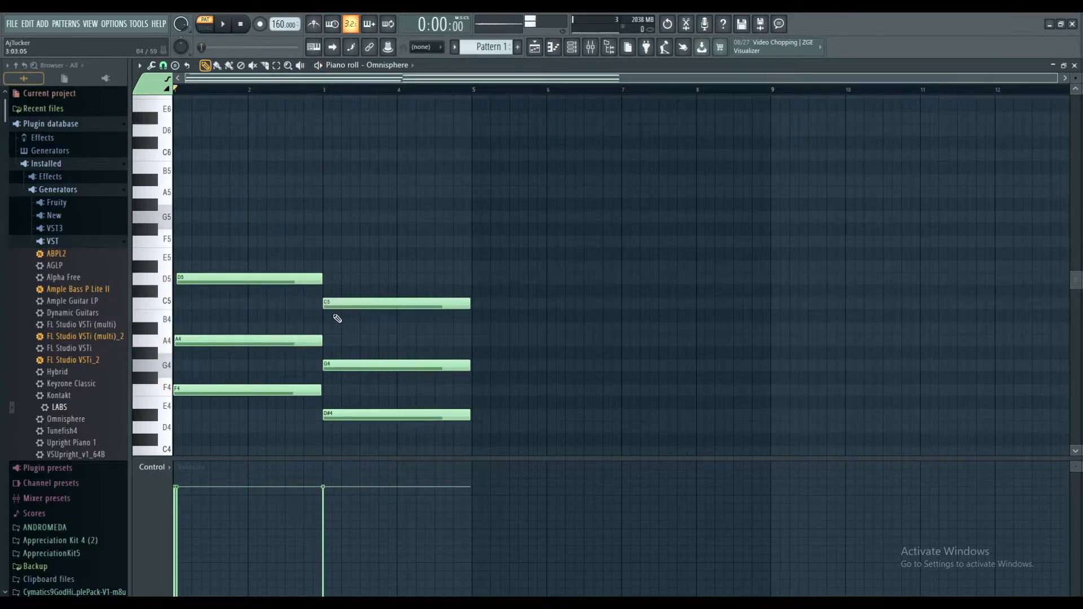
Step: Try A4 in place of the second chord's G4, play the progression from the start, and remove the A4
right_click(324, 365)
left_click(325, 340)
left_click(332, 87)
key("space")
left_click(239, 25)
left_click(239, 24)
key("space")
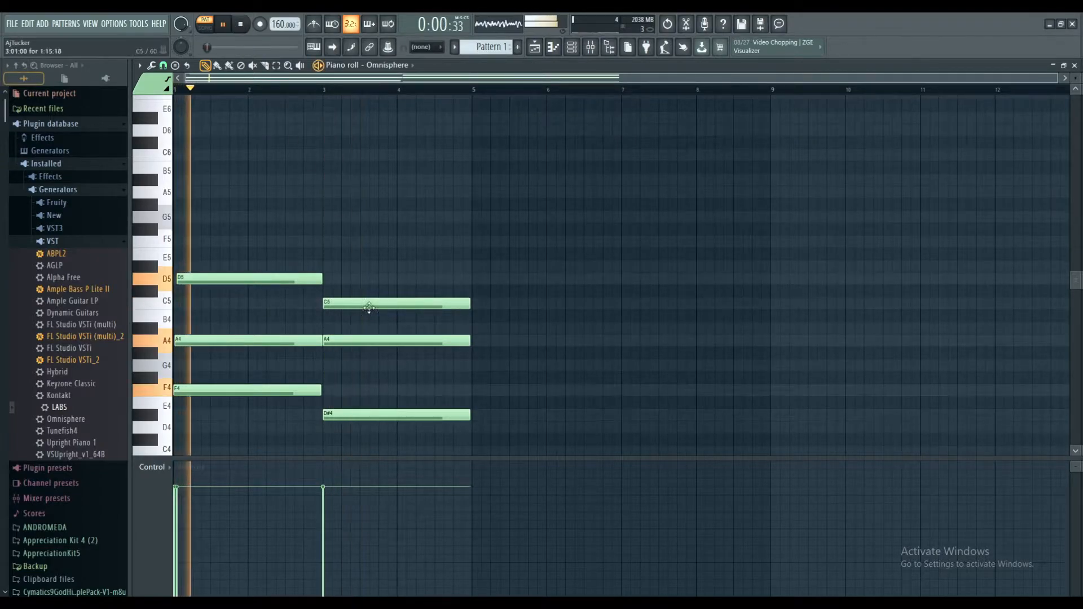
right_click(342, 342)
key("space")
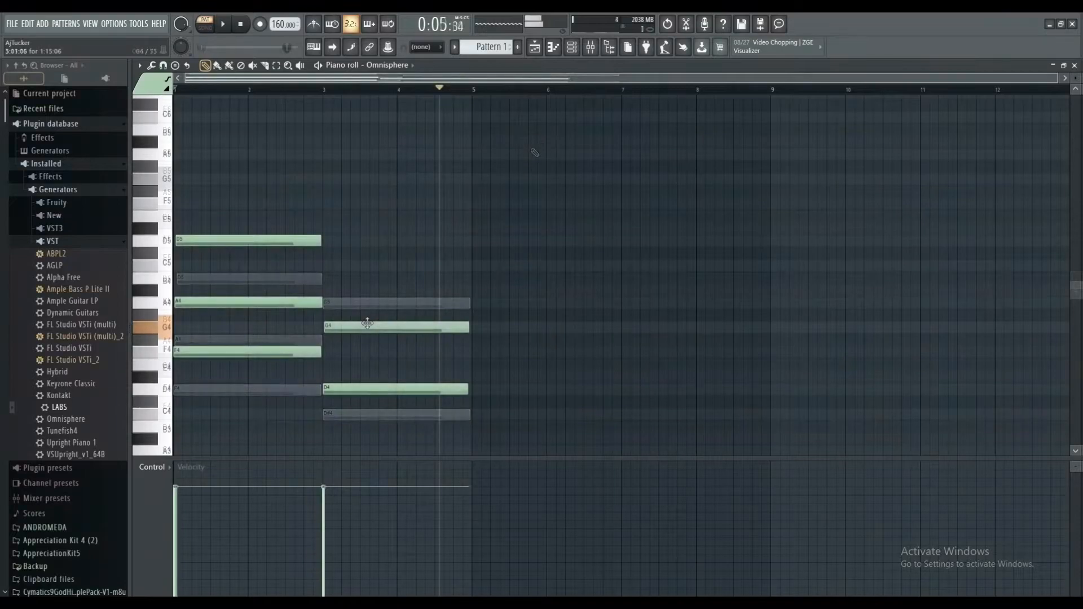
Step: Add G4 and C5 above the second chord's D4 at bar 3 with slightly staggered starts, and play it back
left_click(365, 328)
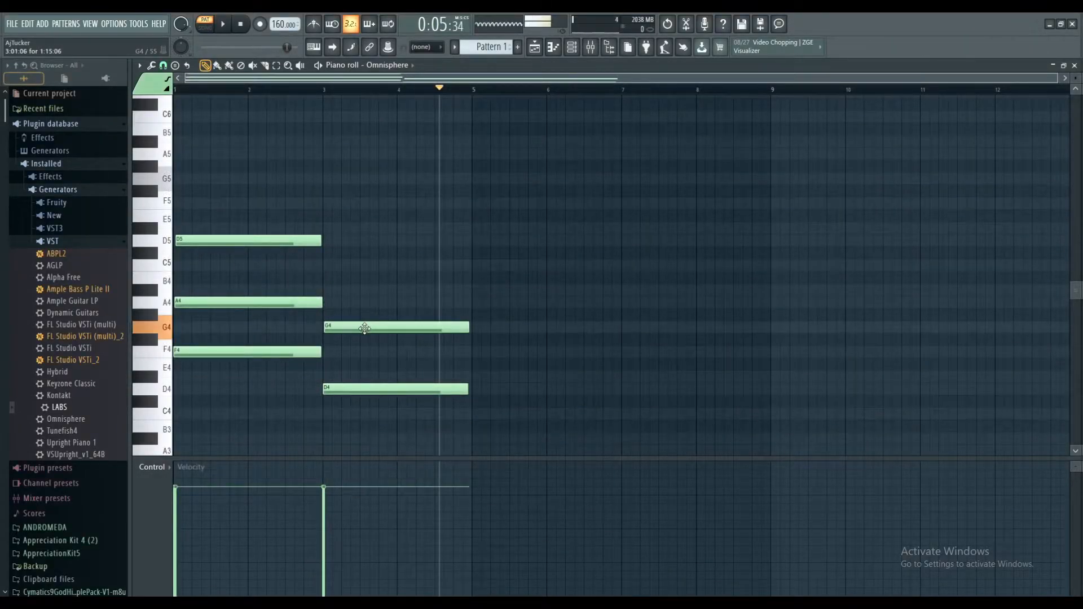
left_click(342, 266)
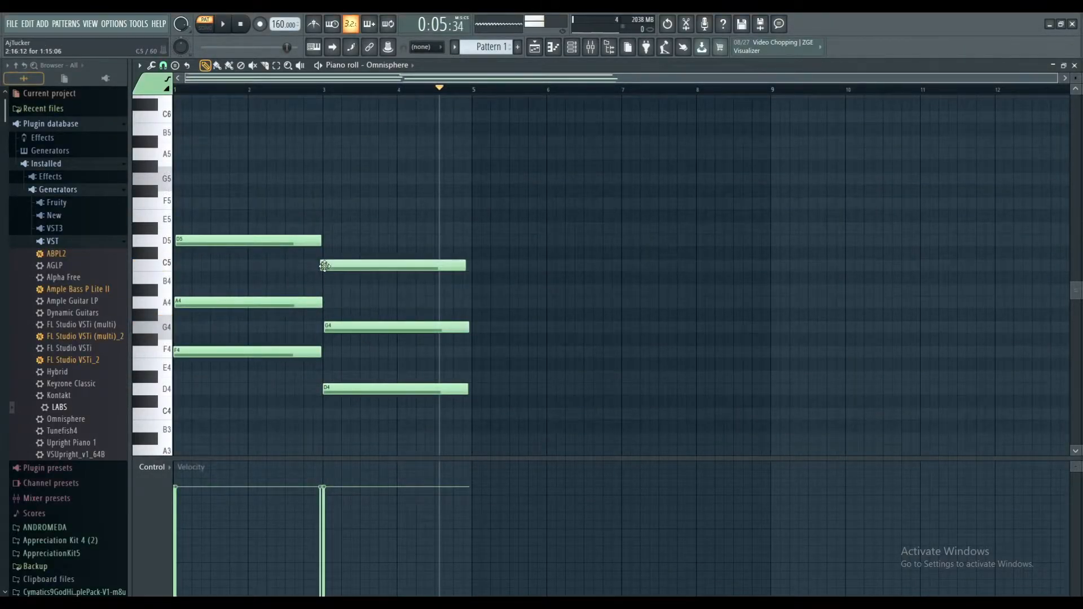
left_click_drag(341, 270, 345, 268)
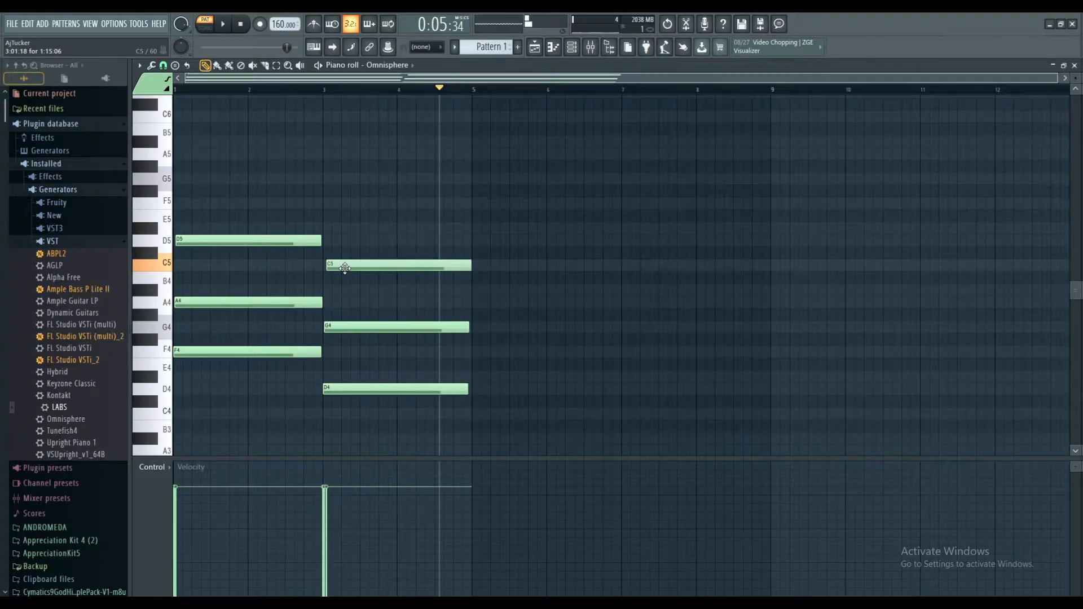
key("space")
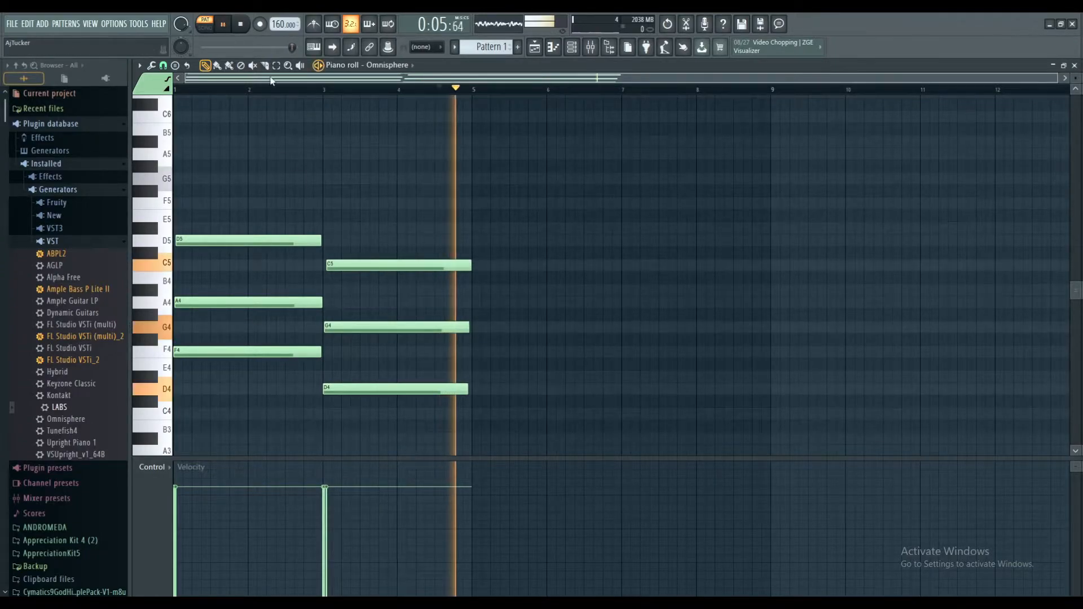
left_click_drag(351, 266, 351, 267)
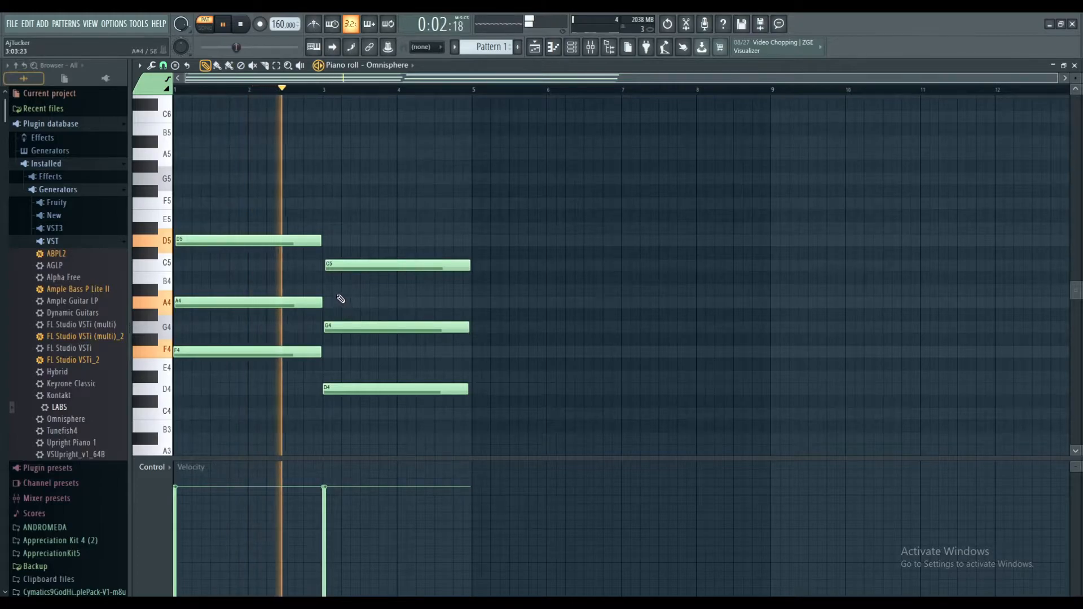
Step: Duplicate both chords so the copies start at bar 5, and clear the selection
left_click_drag(229, 135, 502, 452)
left_click_drag(252, 302, 549, 268)
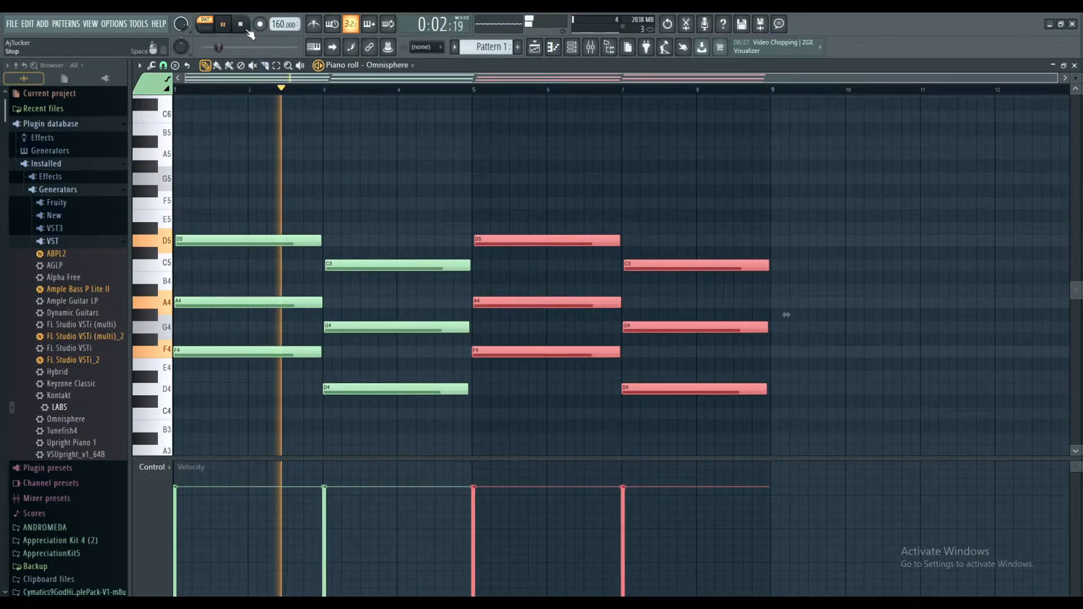
key("space")
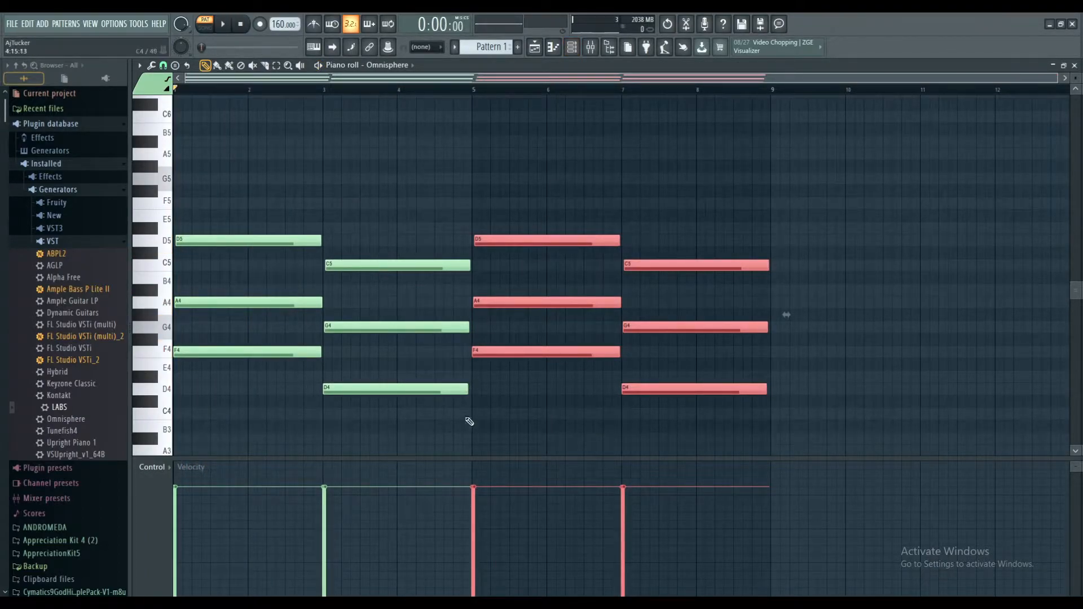
left_click(390, 219)
right_click(389, 219)
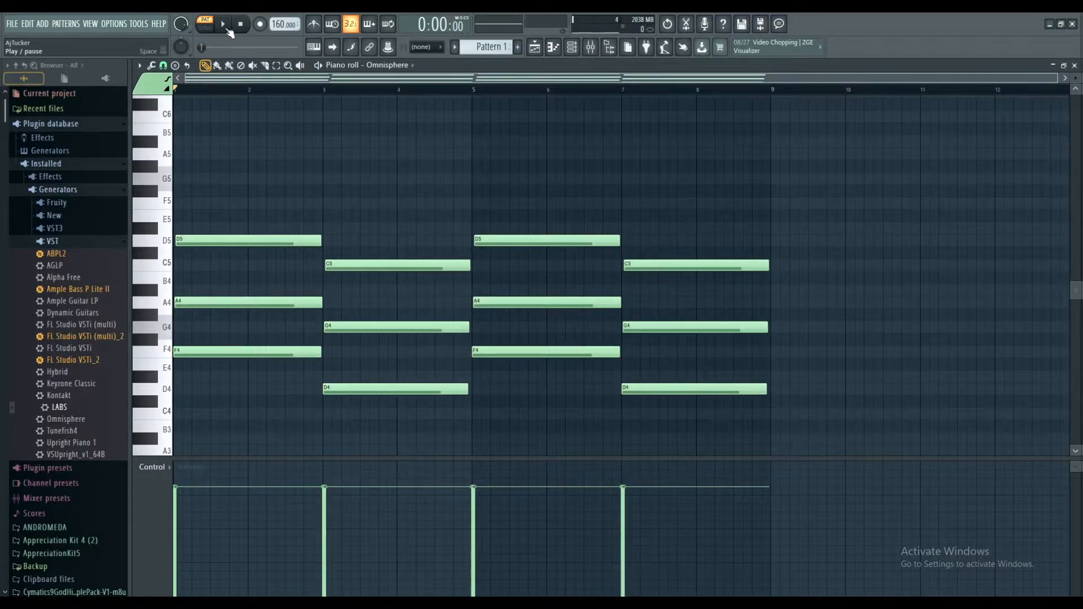
Step: Play back the four-chord progression from the start and stop it
left_click(225, 25)
scroll(339, 119, "down", 1)
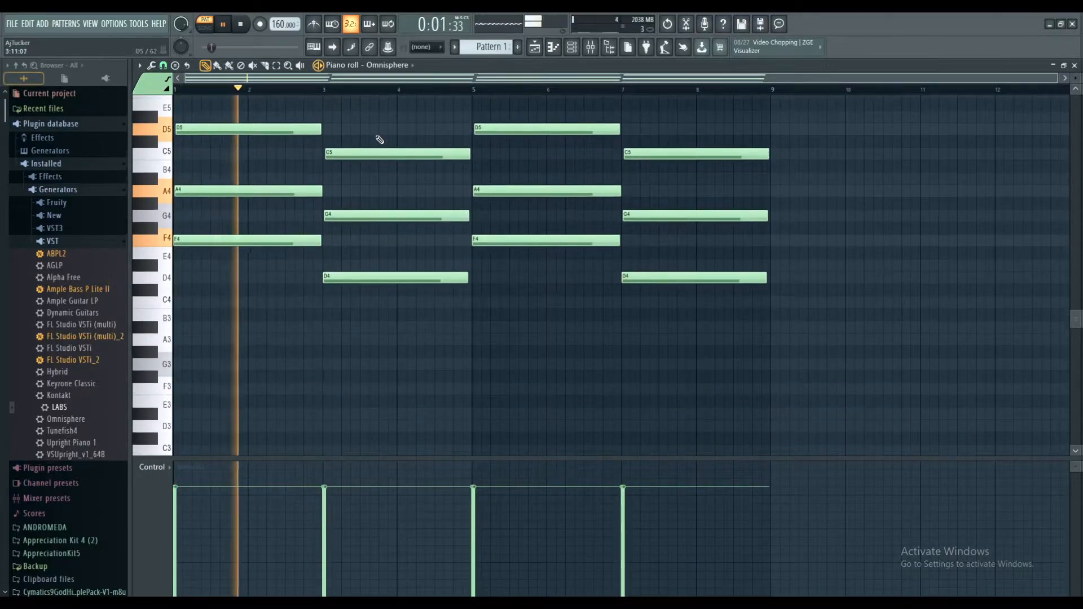
scroll(390, 147, "up", 4)
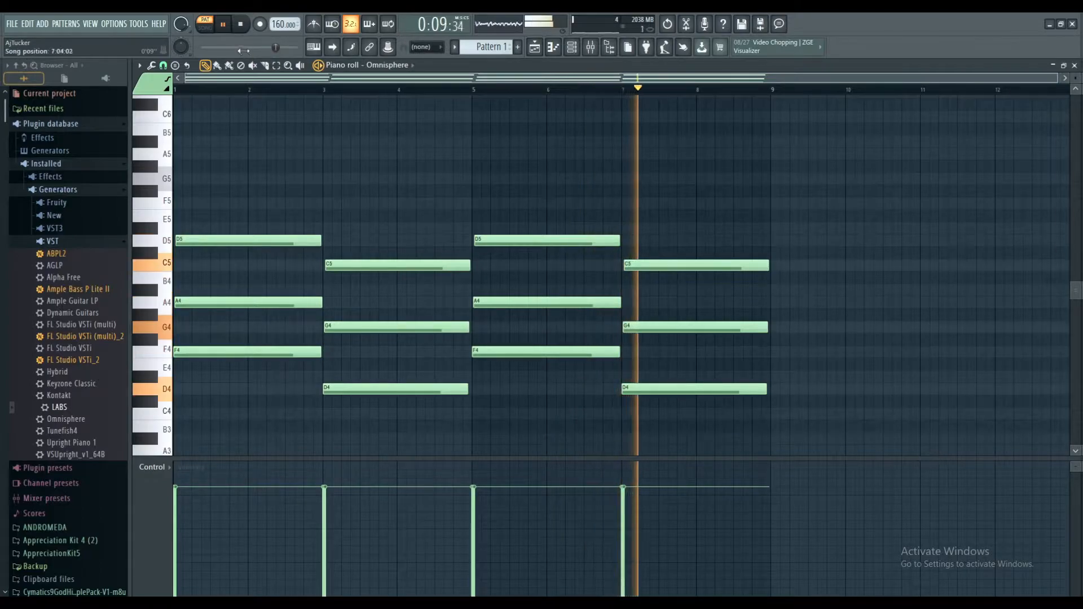
left_click(241, 26)
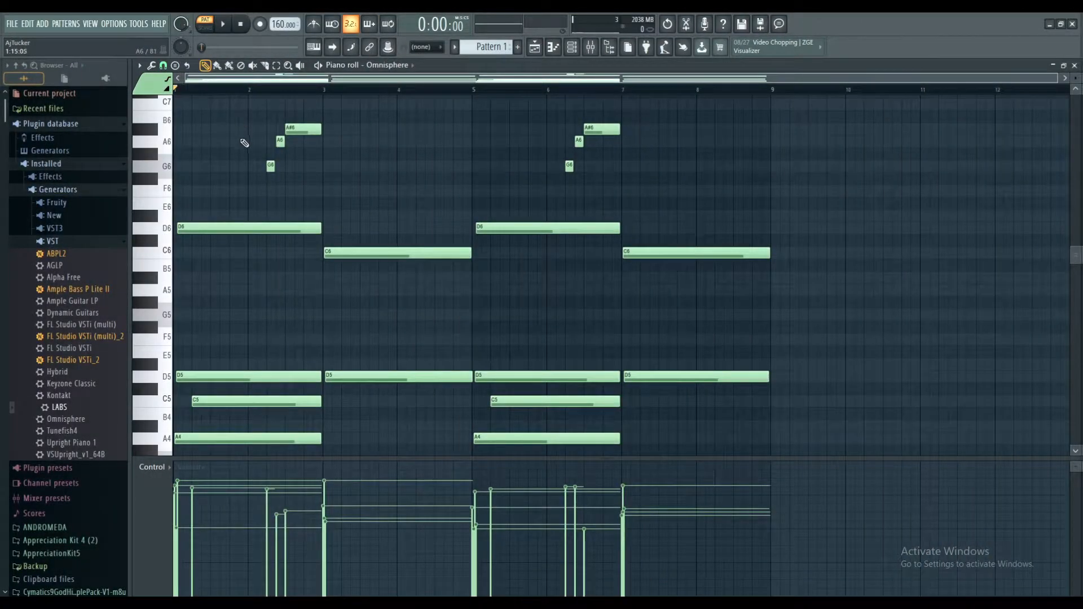
Step: Examine the added upper-octave and melody notes over the chords and play the pattern from the start
scroll(232, 175, "down", 3)
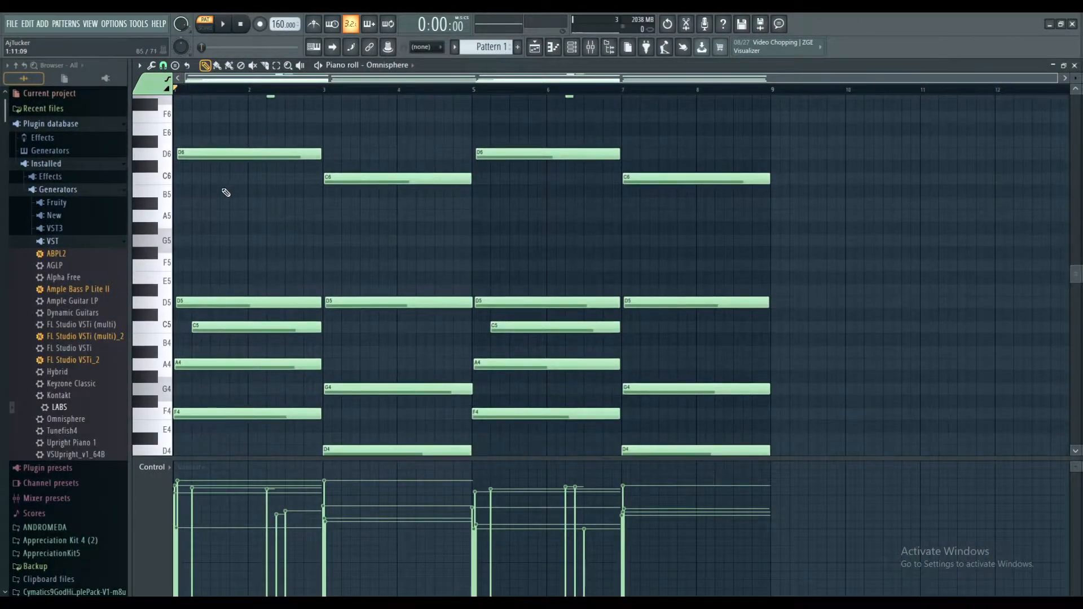
scroll(207, 171, "down", 1)
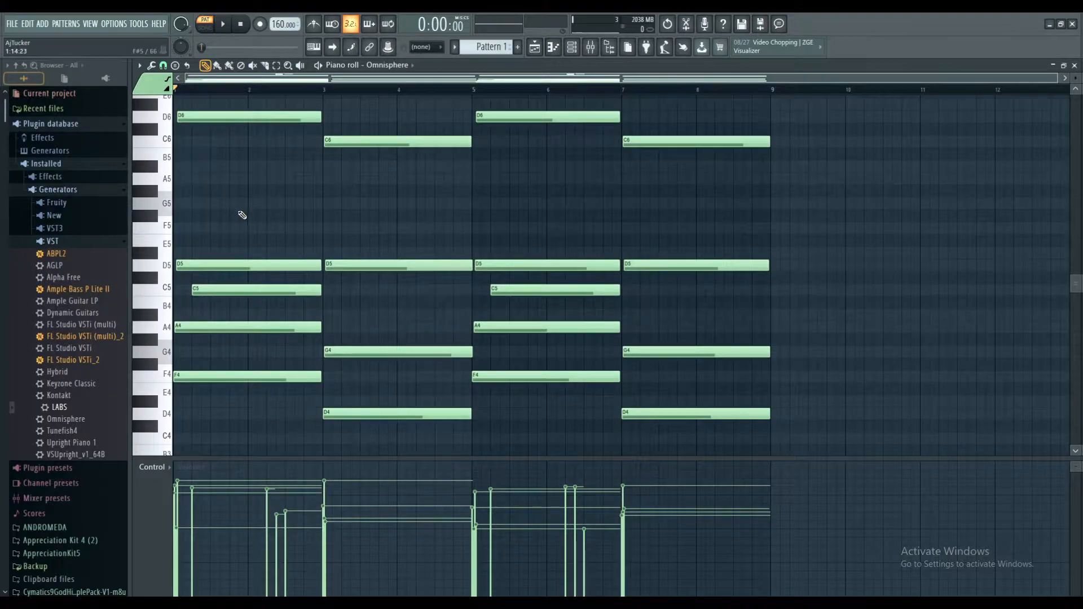
scroll(257, 227, "up", 3)
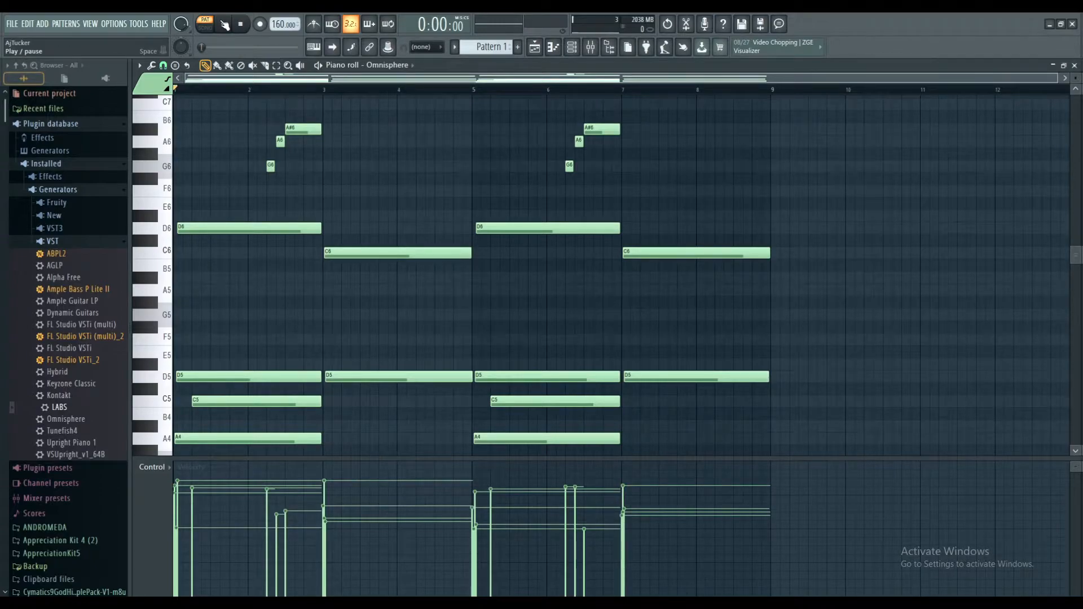
left_click(225, 25)
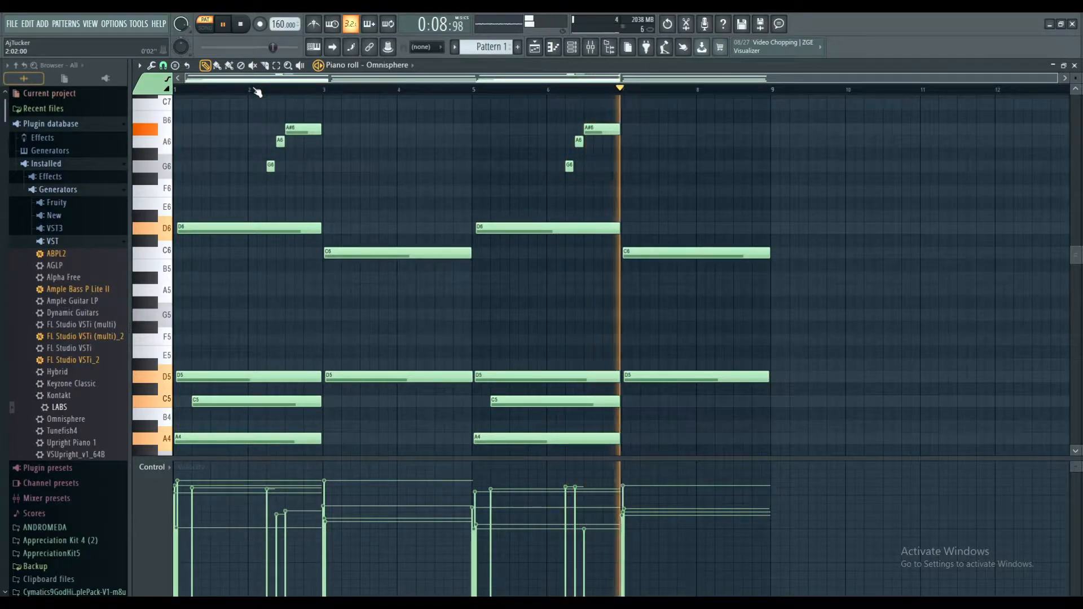
key("space")
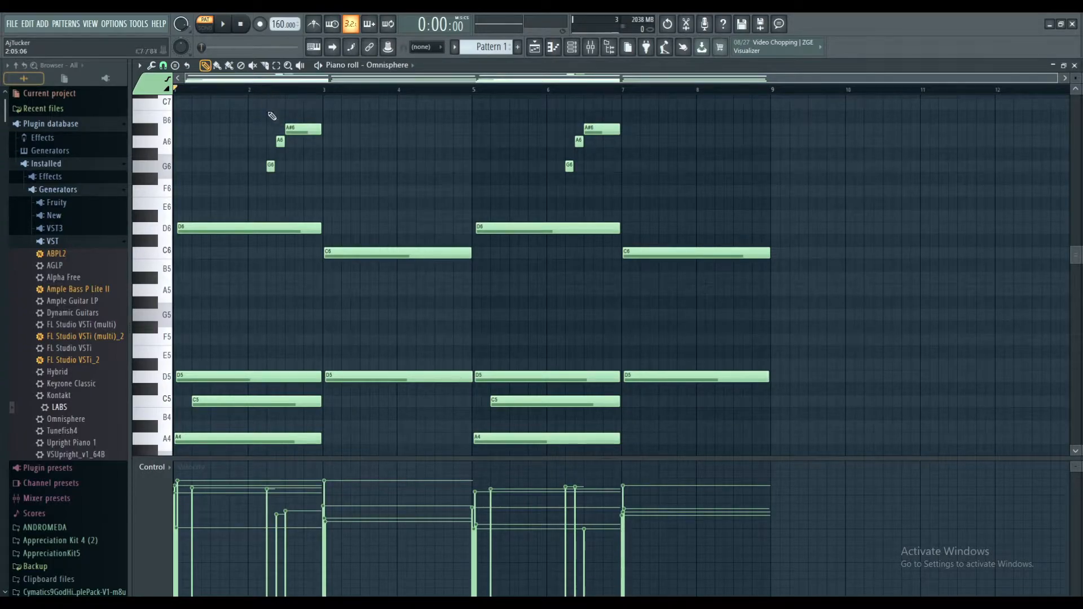
scroll(269, 108, "down", 3)
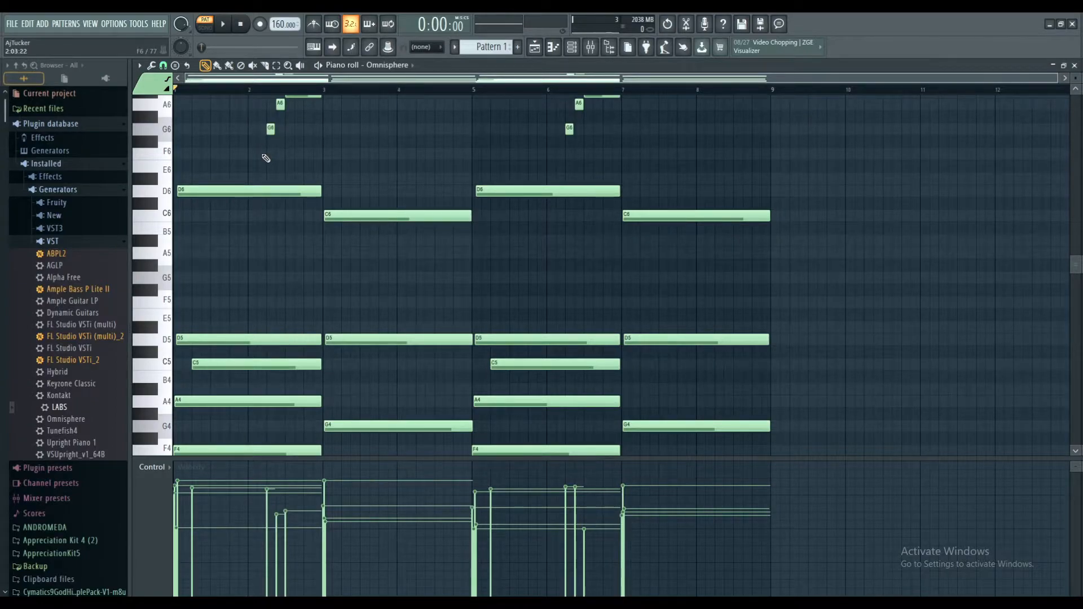
scroll(250, 164, "down", 2)
scroll(250, 165, "up", 2)
scroll(299, 144, "up", 2)
scroll(293, 158, "down", 2)
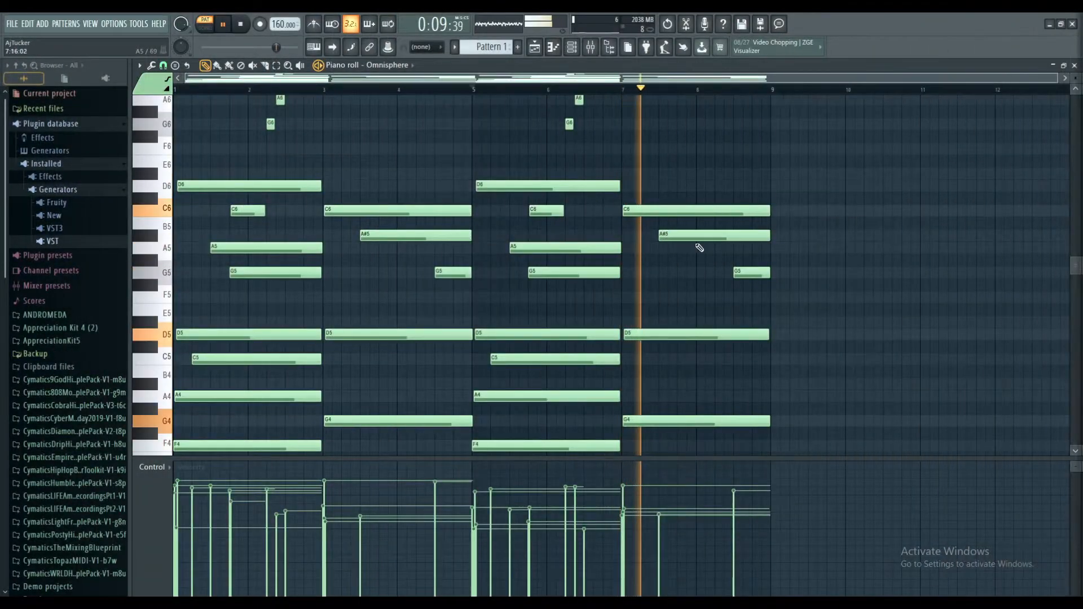
Step: Add a short F5 melody note late in bar 8, ending at bar 9, and listen to the pattern
left_click(756, 297)
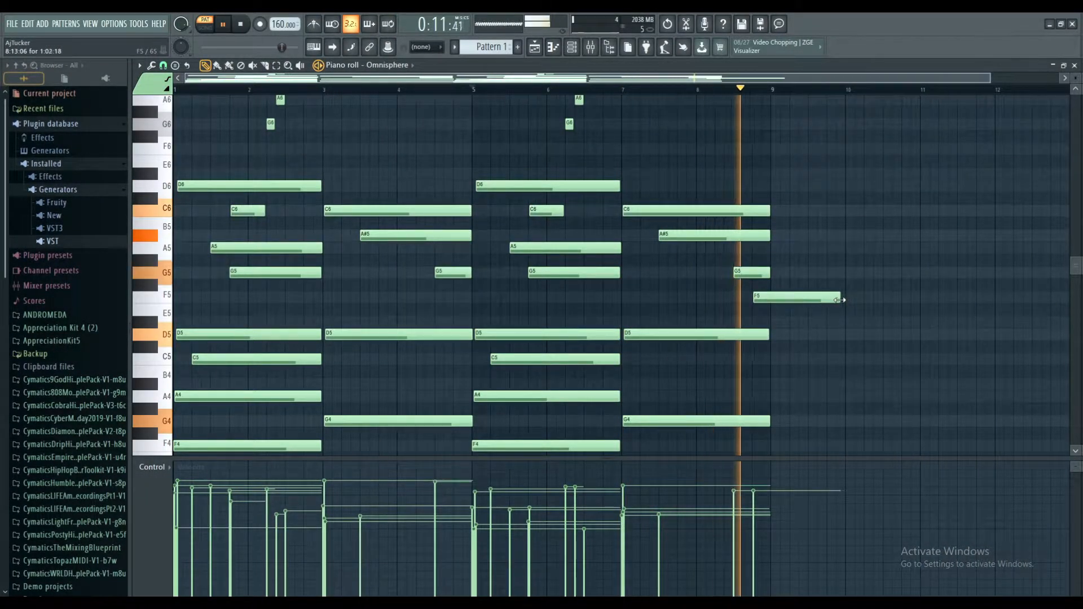
left_click_drag(845, 297, 769, 301)
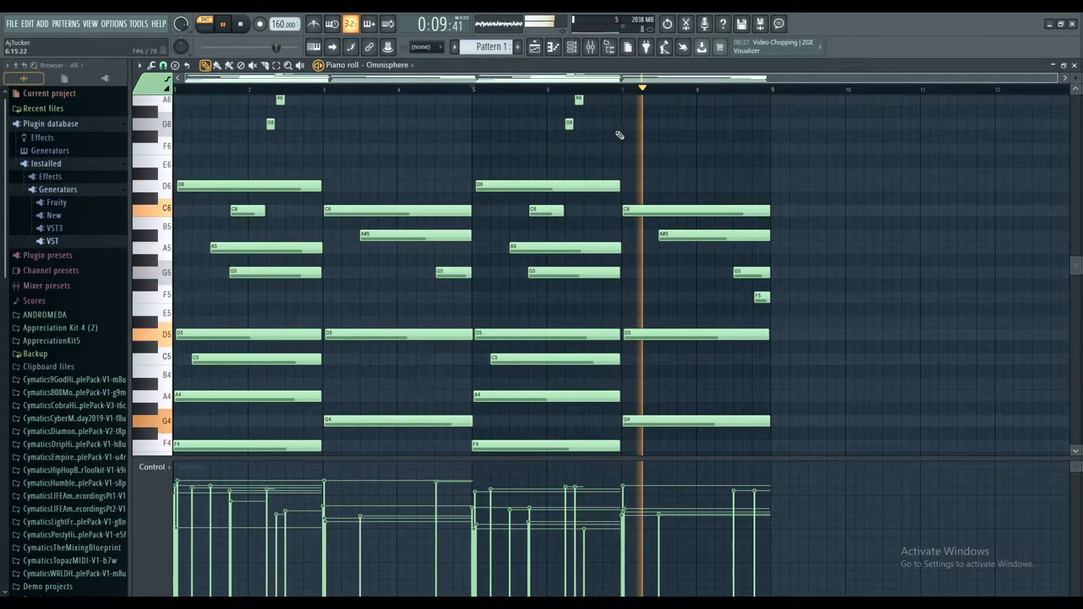
scroll(568, 144, "up", 2)
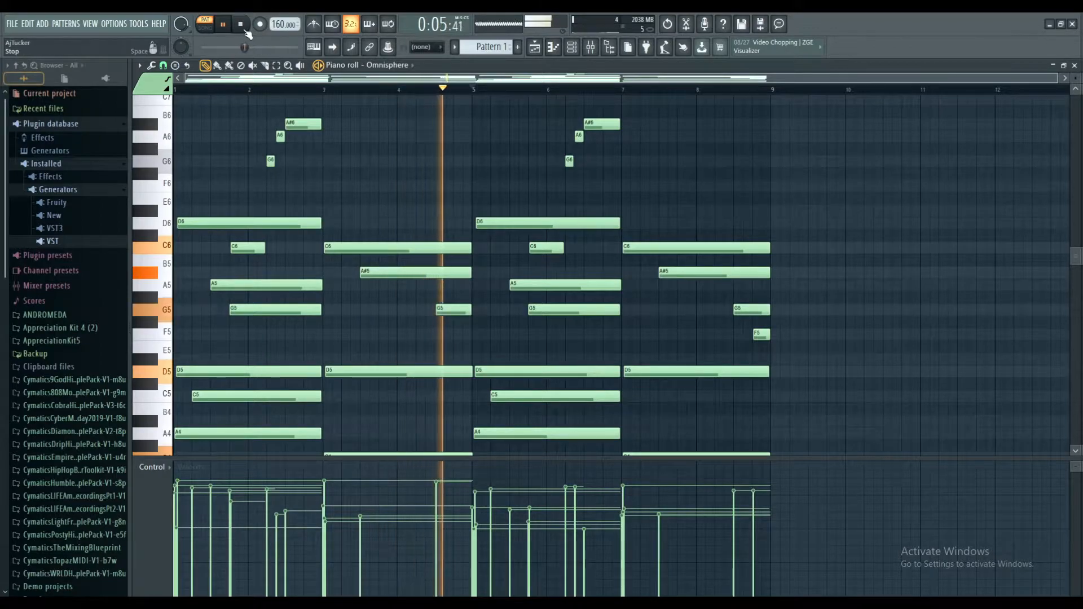
key("space")
scroll(358, 217, "down", 2)
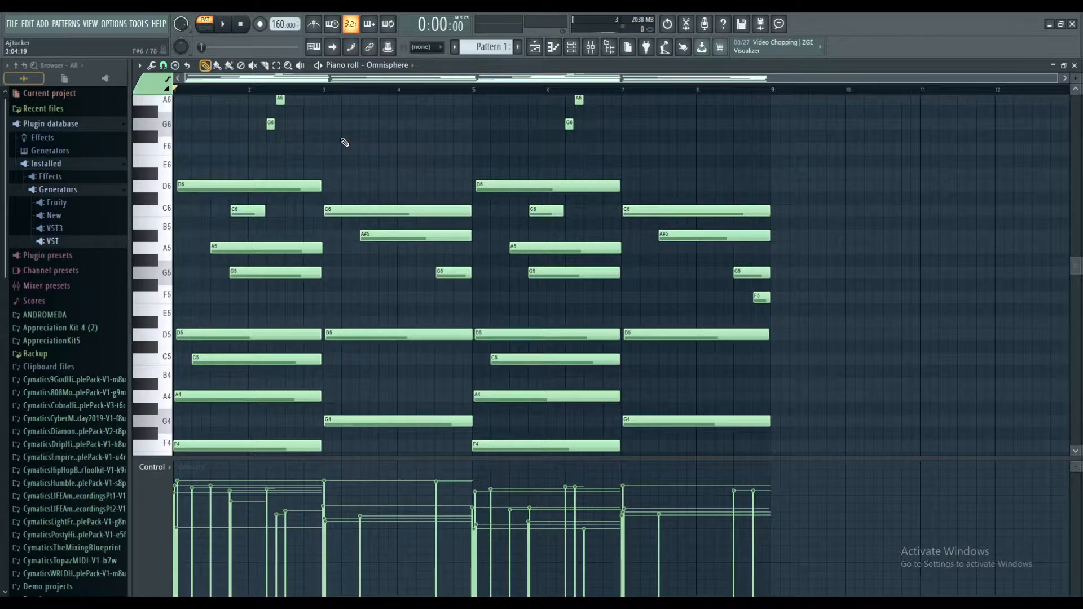
scroll(343, 138, "up", 3)
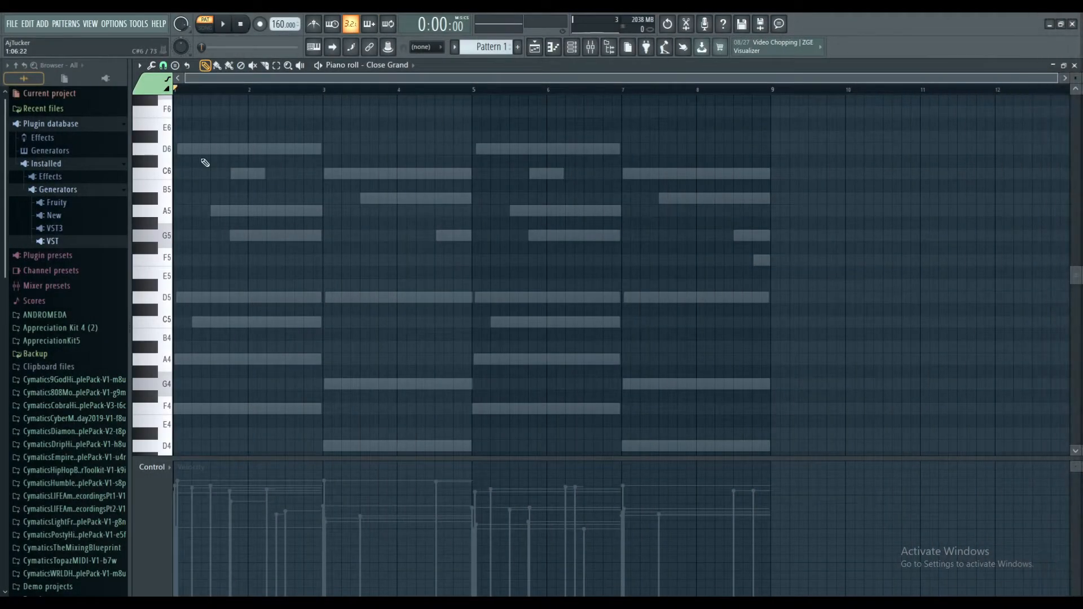
Step: Build the opening chord of F4, A4, D5 and D6 in the Close Grand piano roll, about two bars long with slightly staggered starts
left_click(182, 149)
left_click_drag(190, 149, 317, 154)
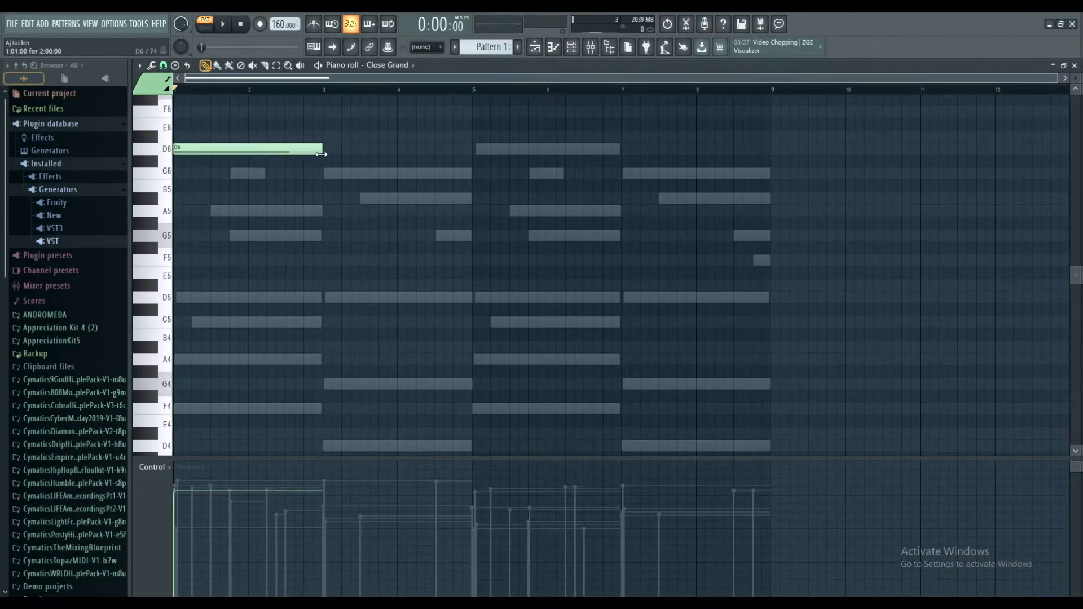
right_click(285, 147)
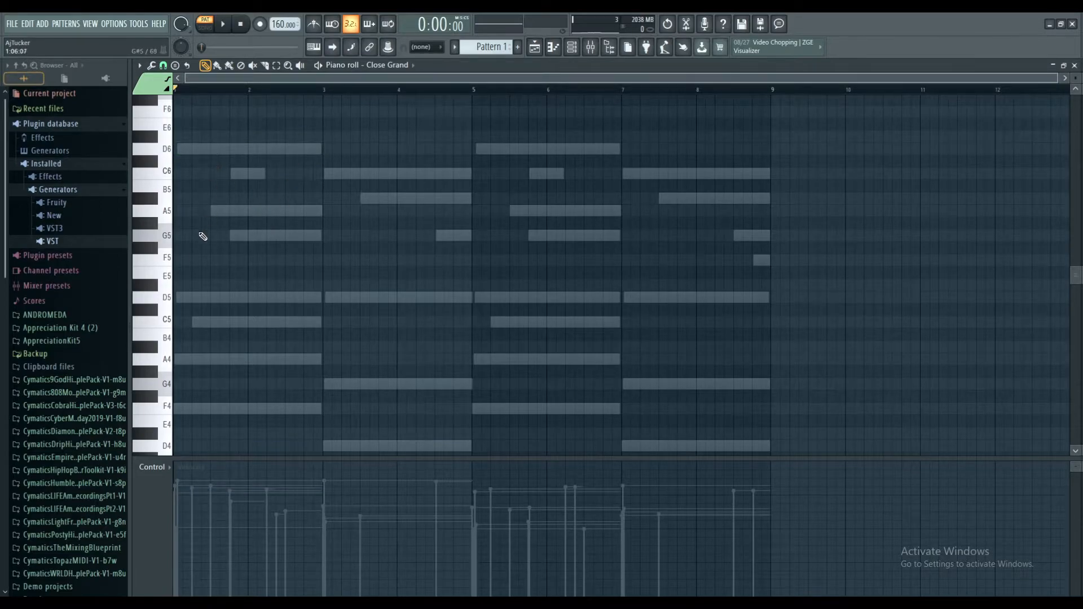
left_click(203, 297)
left_click(194, 359)
left_click(202, 408)
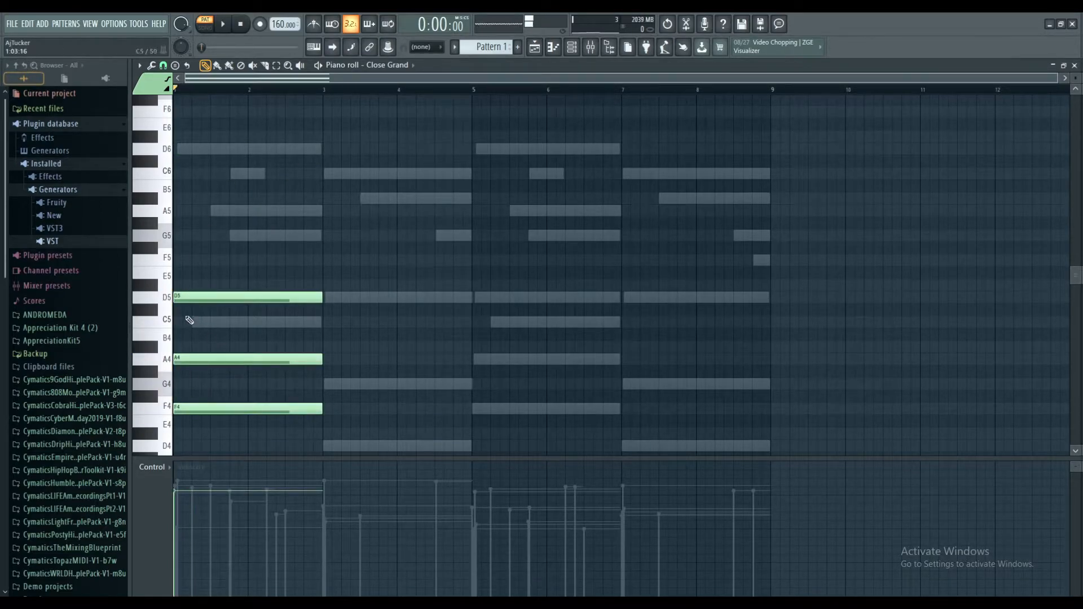
right_click(189, 359)
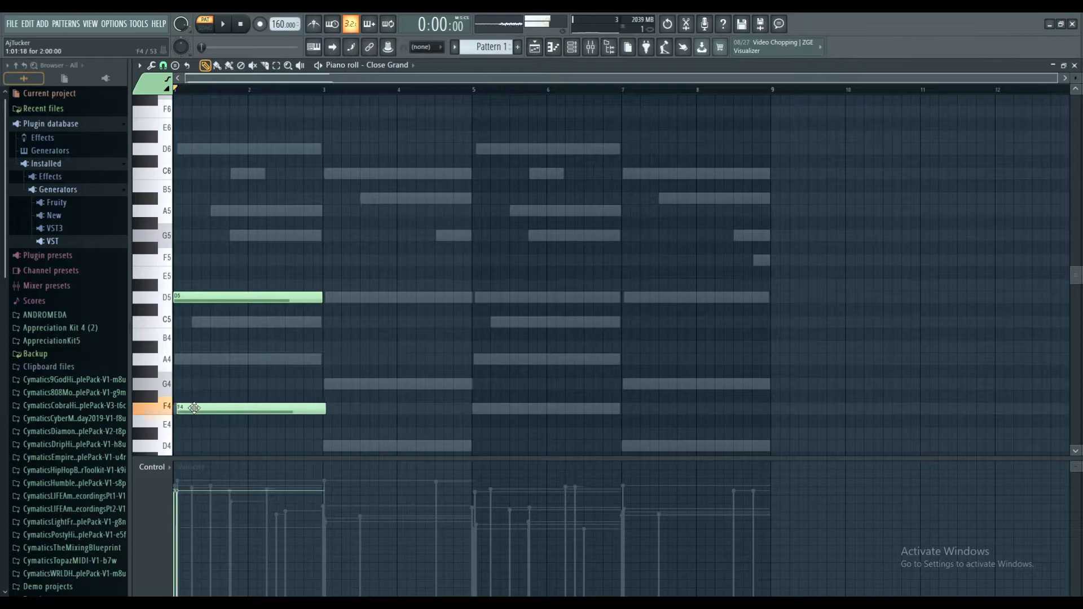
left_click(188, 360)
left_click_drag(192, 300, 196, 302)
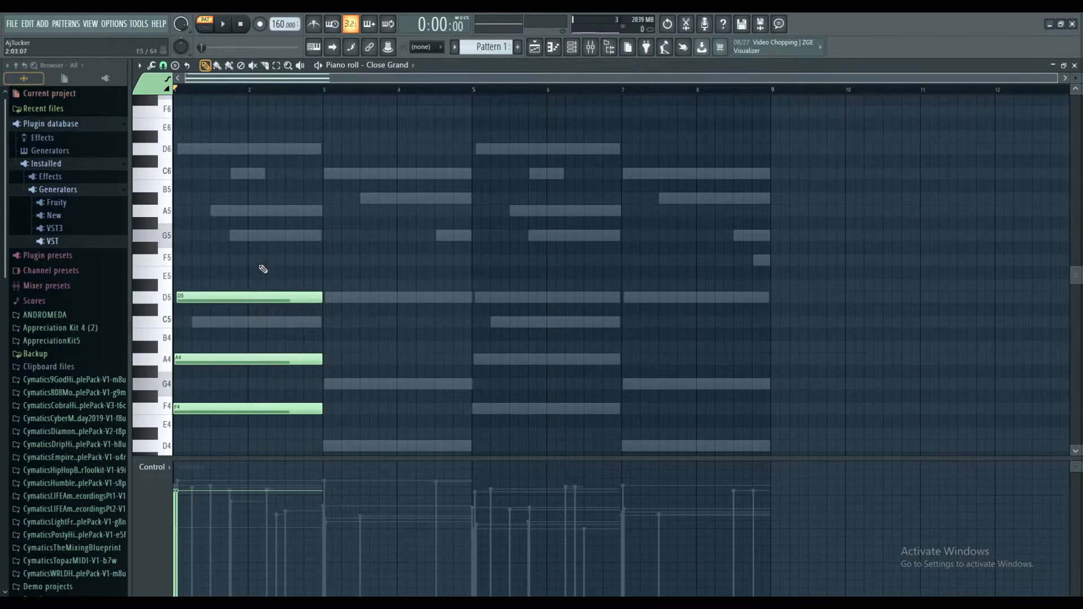
left_click(182, 149)
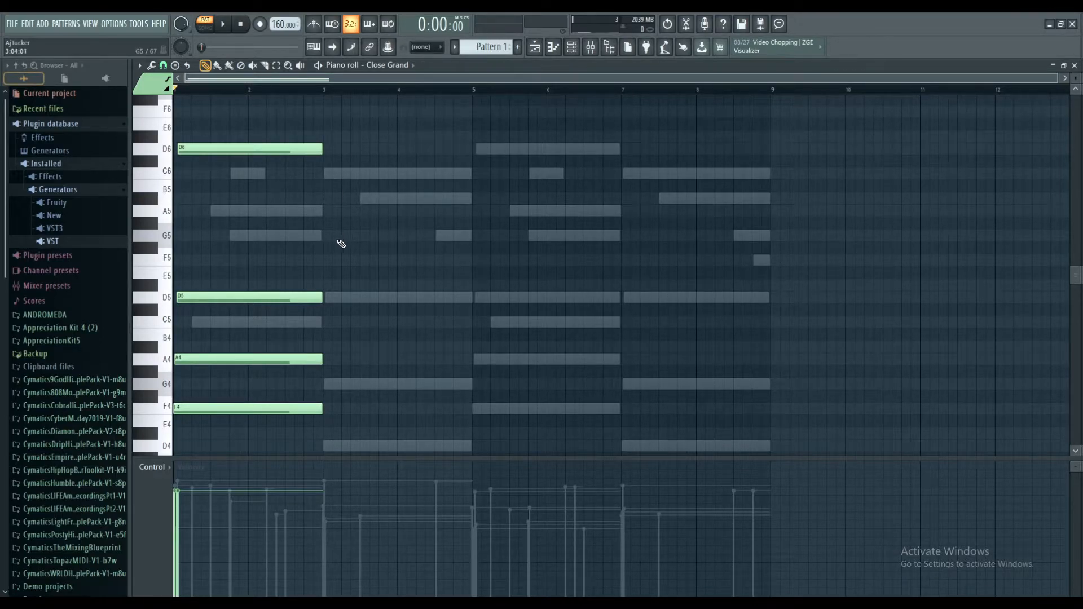
Step: Add the second Close Grand chord of C6, D5, G4 and D4 at bar 3, about two bars long and slightly staggered
left_click(328, 173)
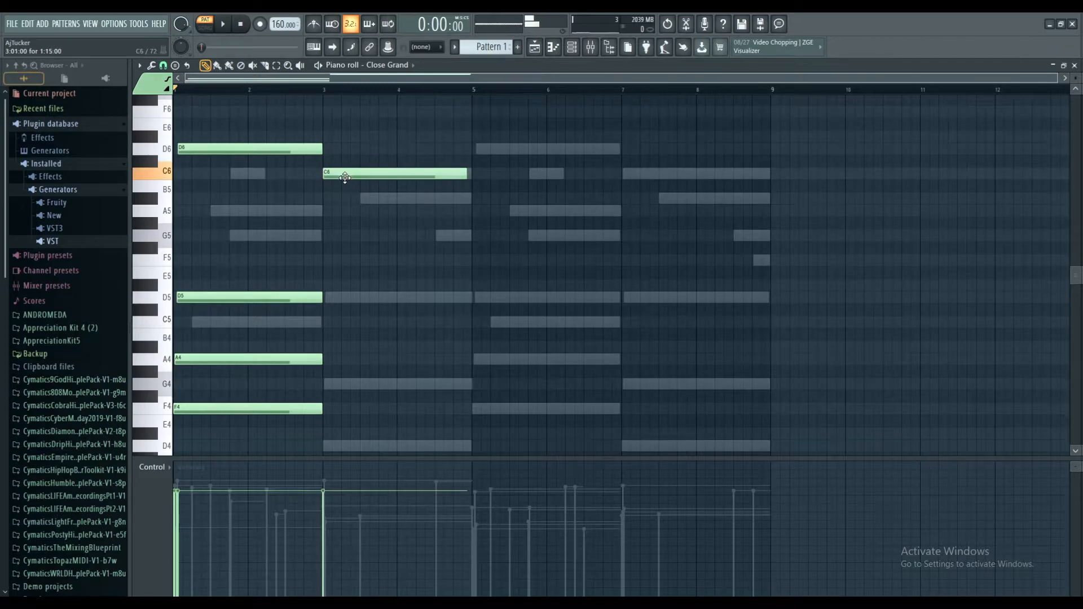
left_click(338, 299)
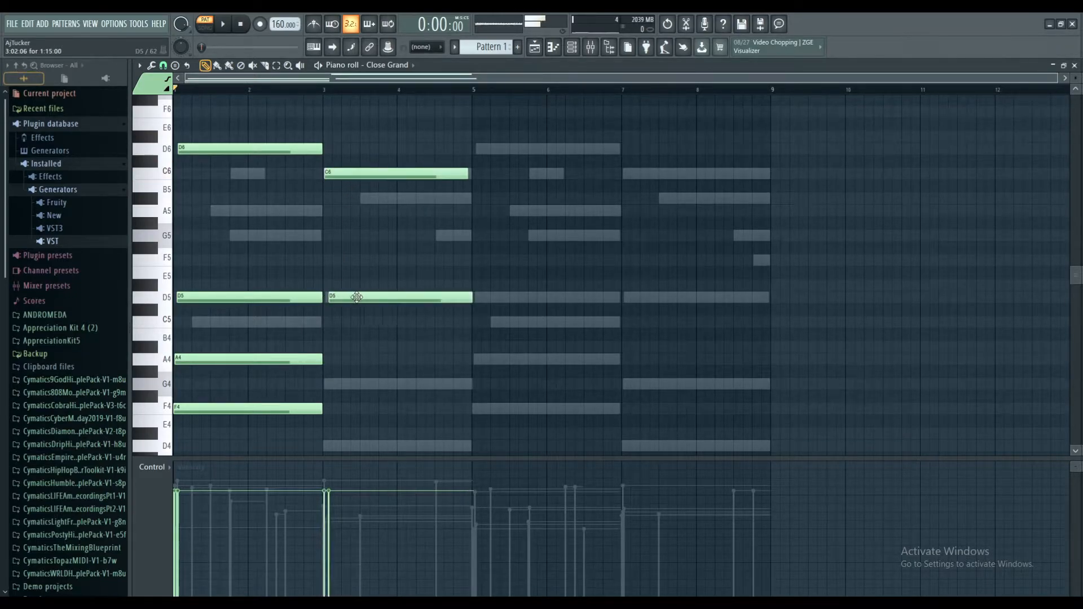
scroll(373, 262, "down", 1)
scroll(374, 263, "down", 3)
left_click(345, 310)
left_click(325, 373)
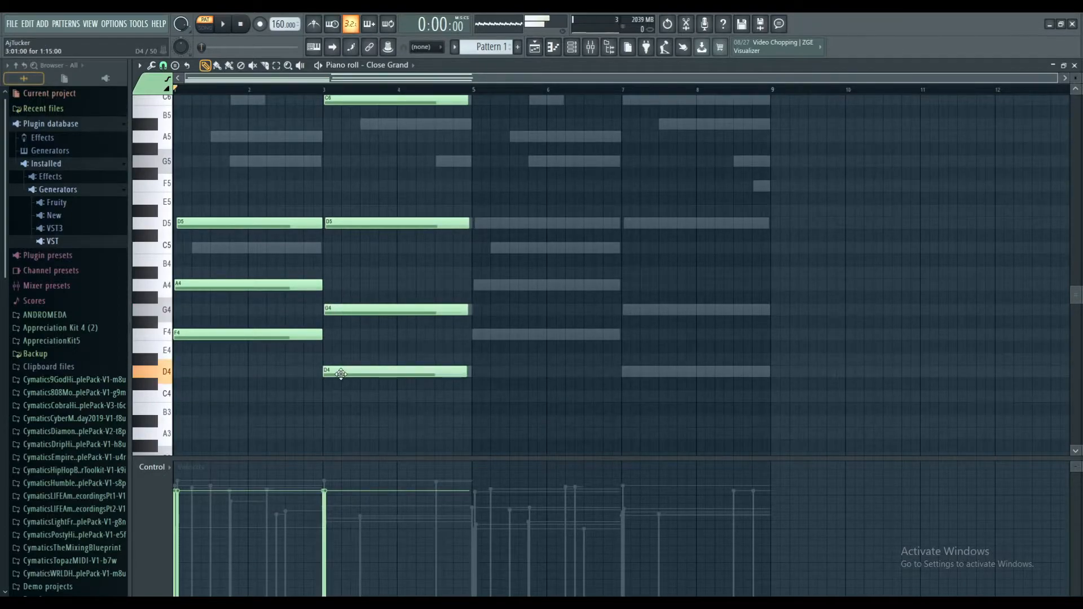
Step: Duplicate both Close Grand chords so the copies start at bar 5, and play the layered progression
scroll(221, 110, "up", 3)
key("ctrl+a")
left_click_drag(213, 115, 511, 112)
left_click(431, 122)
right_click(429, 123)
scroll(424, 123, "up", 2)
scroll(425, 124, "up", 4)
key("space")
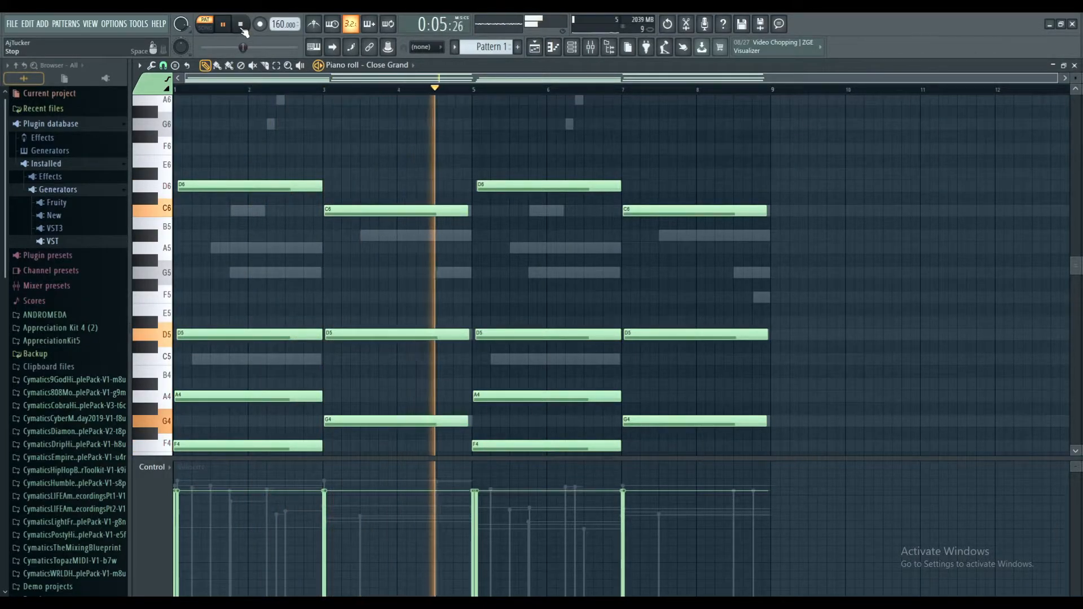
Step: Stop playback and move the last Close Grand melody note, late in bar 8, up to D#6
left_click(241, 27)
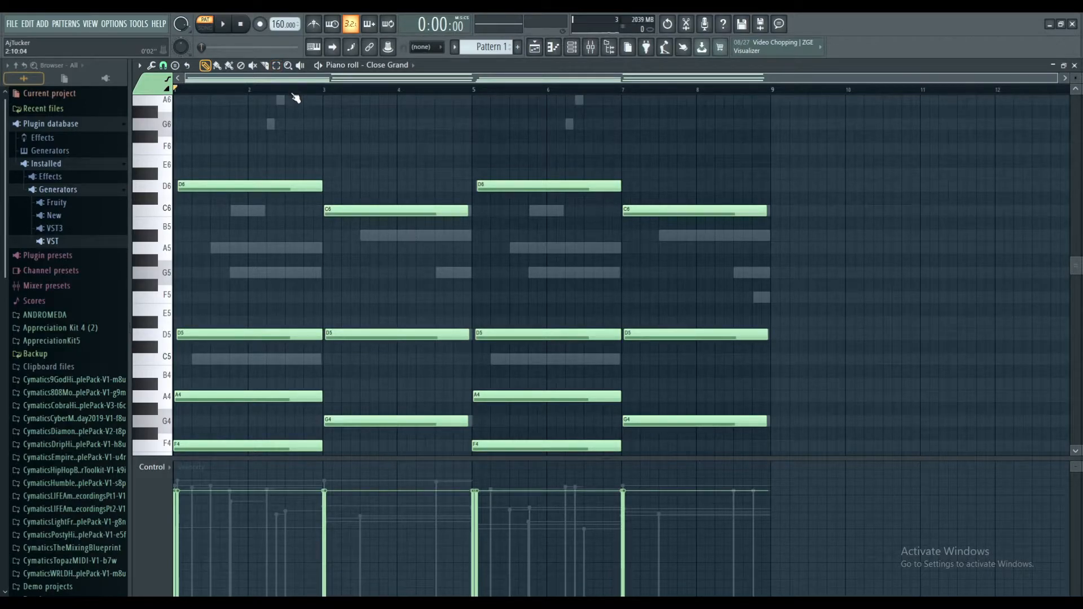
scroll(307, 97, "up", 2)
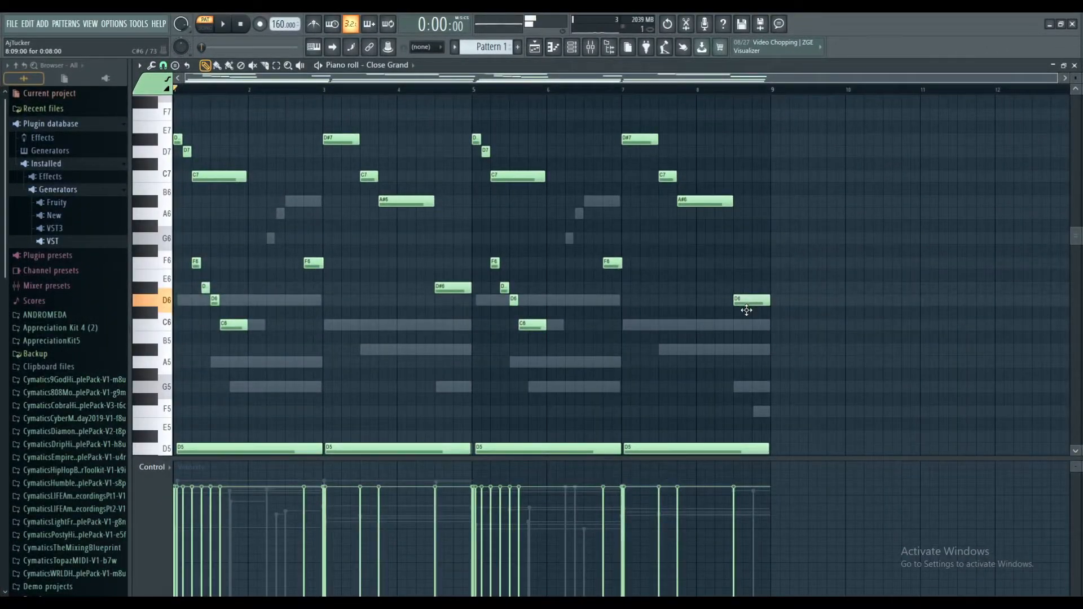
mouse_move(747, 311)
left_mouse_down()
mouse_move(747, 326)
mouse_move(758, 267)
mouse_move(757, 301)
left_mouse_up()
right_click(749, 302)
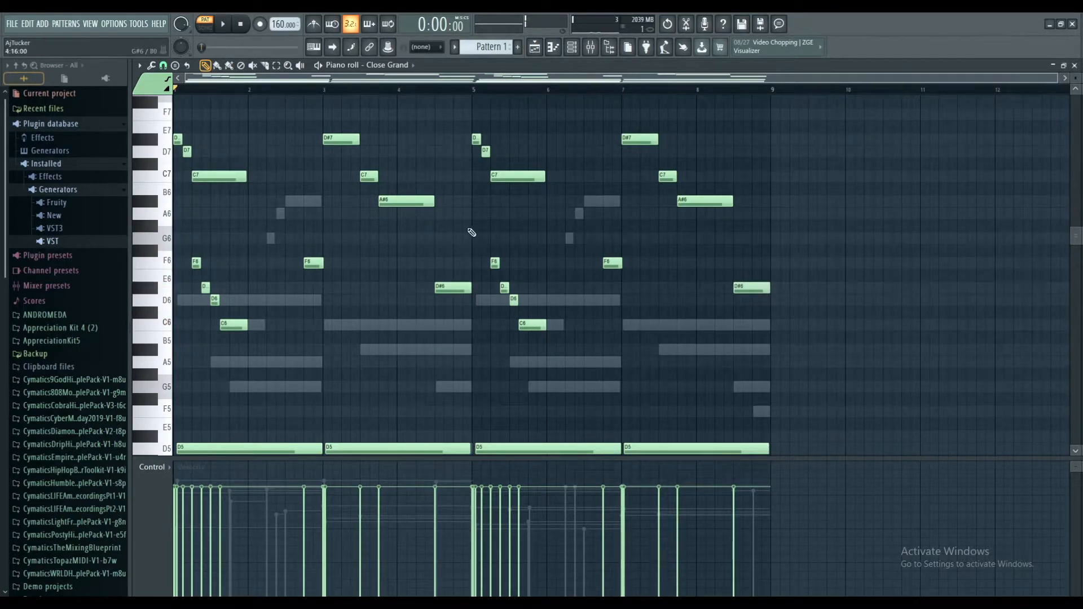
Step: Play the pattern through to hear the Close Grand melody with the guitar, and stop playback
left_click(224, 26)
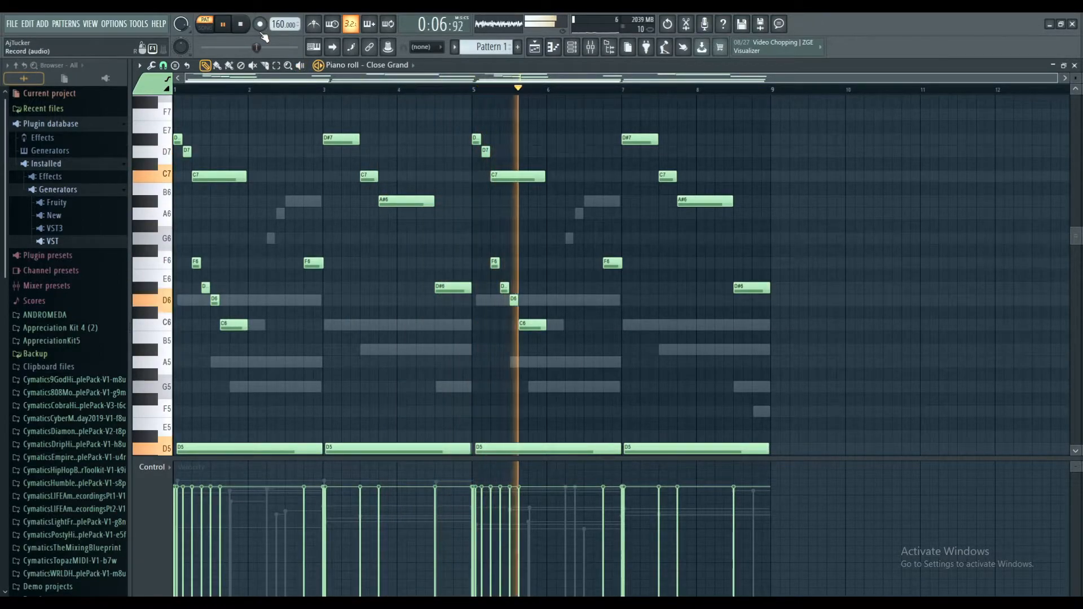
left_click_drag(312, 79, 386, 84)
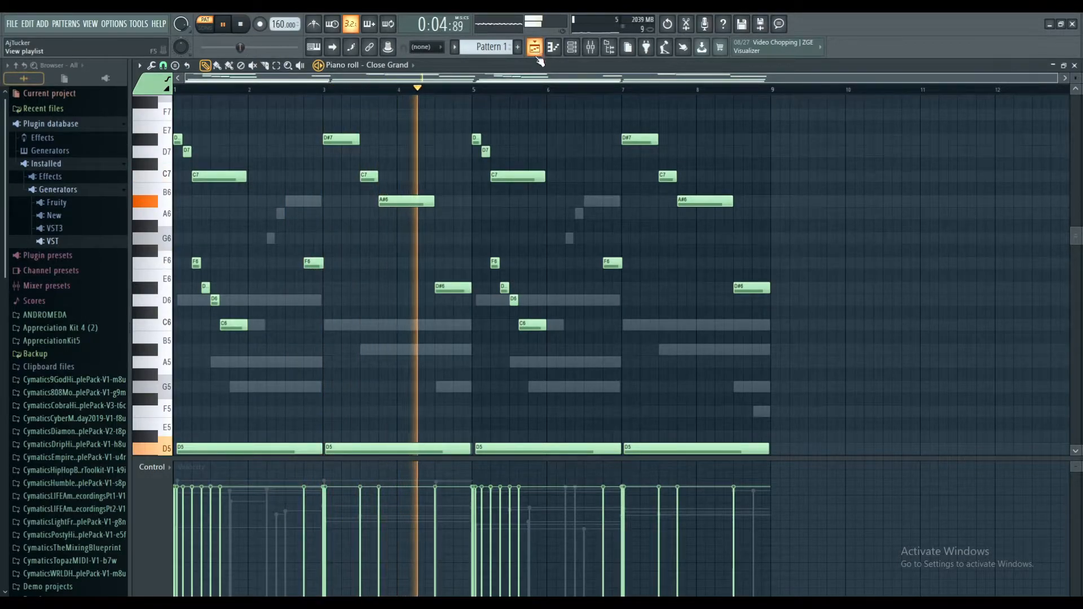
scroll(503, 117, "down", 2)
scroll(307, 109, "up", 6)
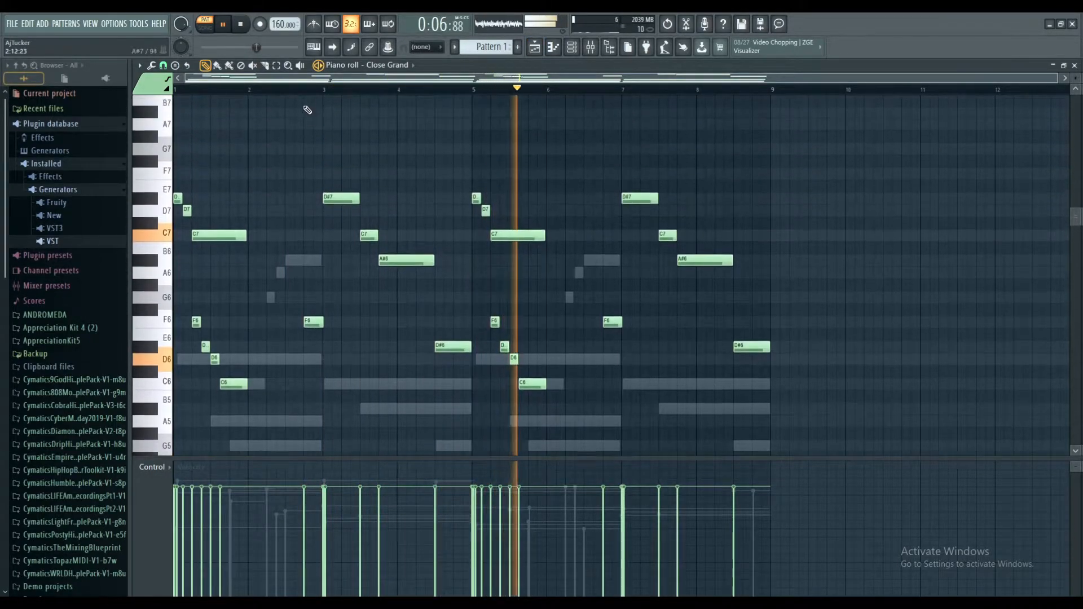
scroll(260, 107, "down", 4)
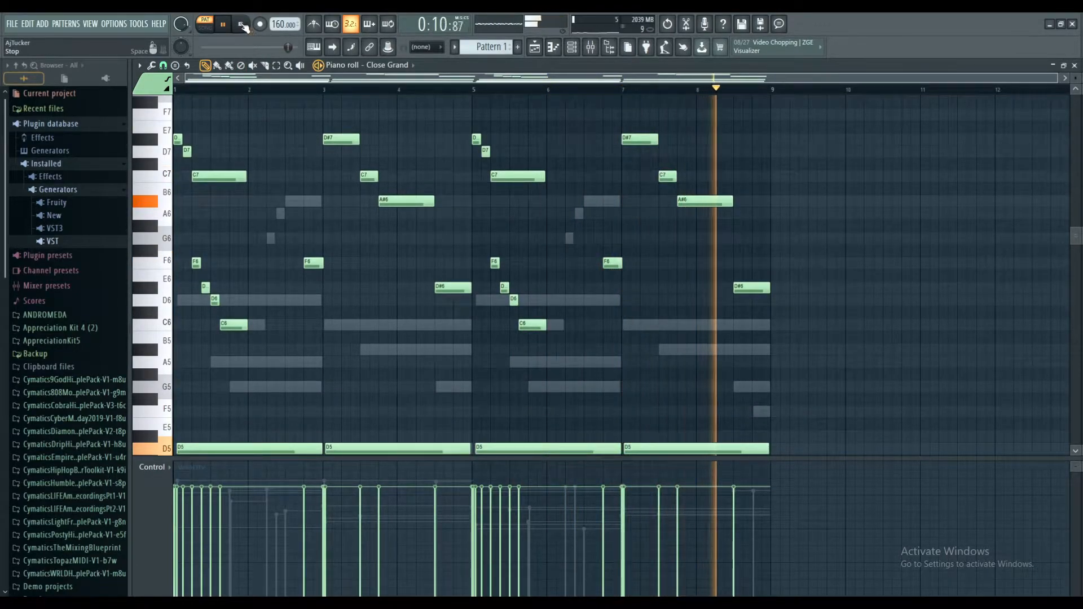
left_click(242, 25)
Step: Examine the Close Grand notes from the high melody down to the low chord tones
scroll(314, 99, "down", 2)
scroll(313, 106, "up", 2)
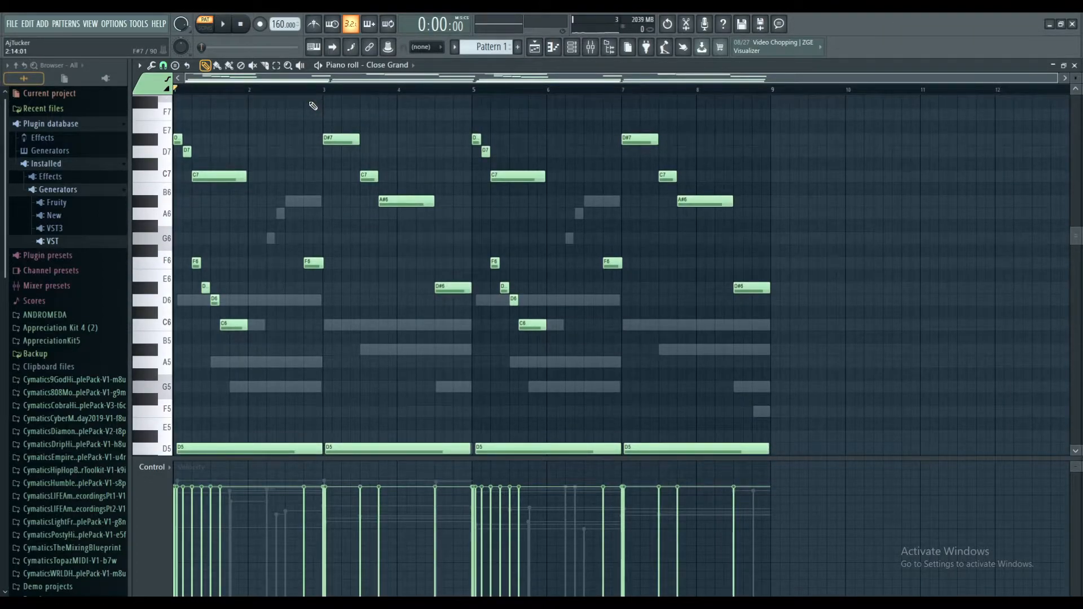
scroll(284, 121, "down", 4)
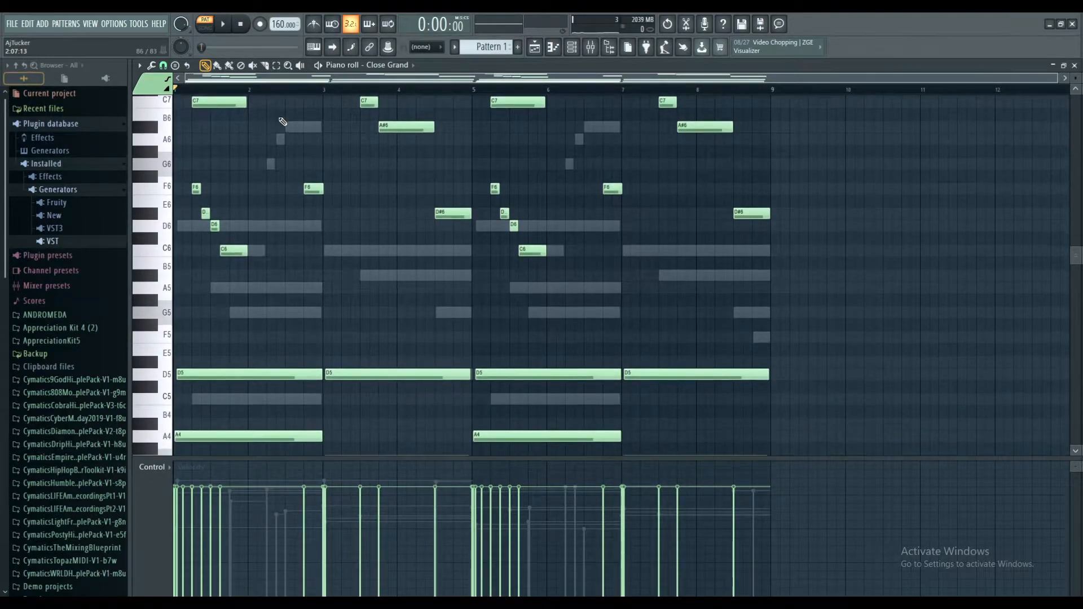
scroll(284, 125, "up", 2)
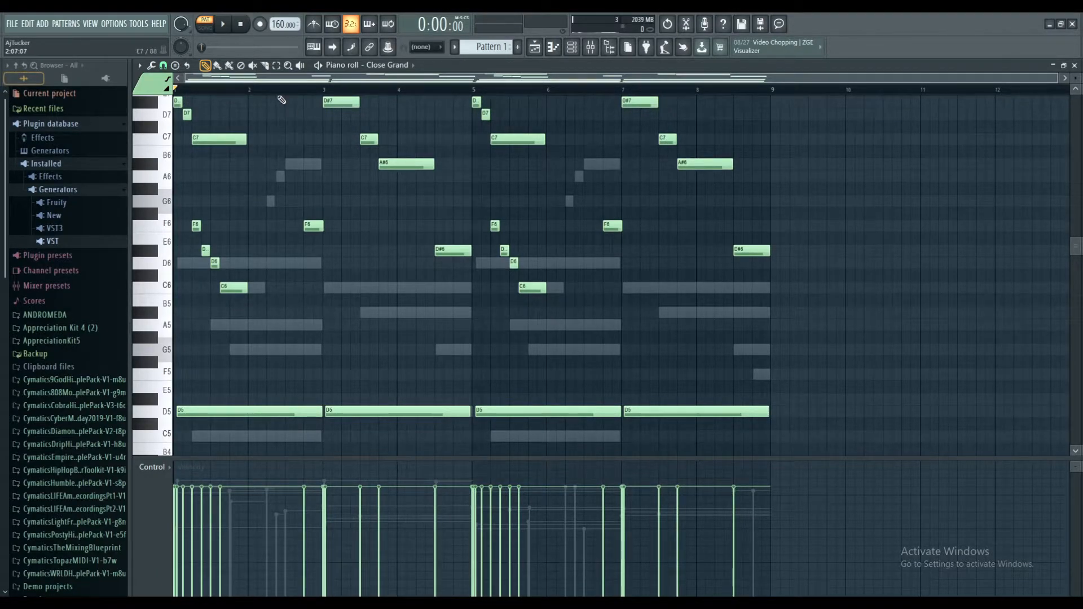
scroll(291, 113, "up", 2)
scroll(290, 131, "up", 3)
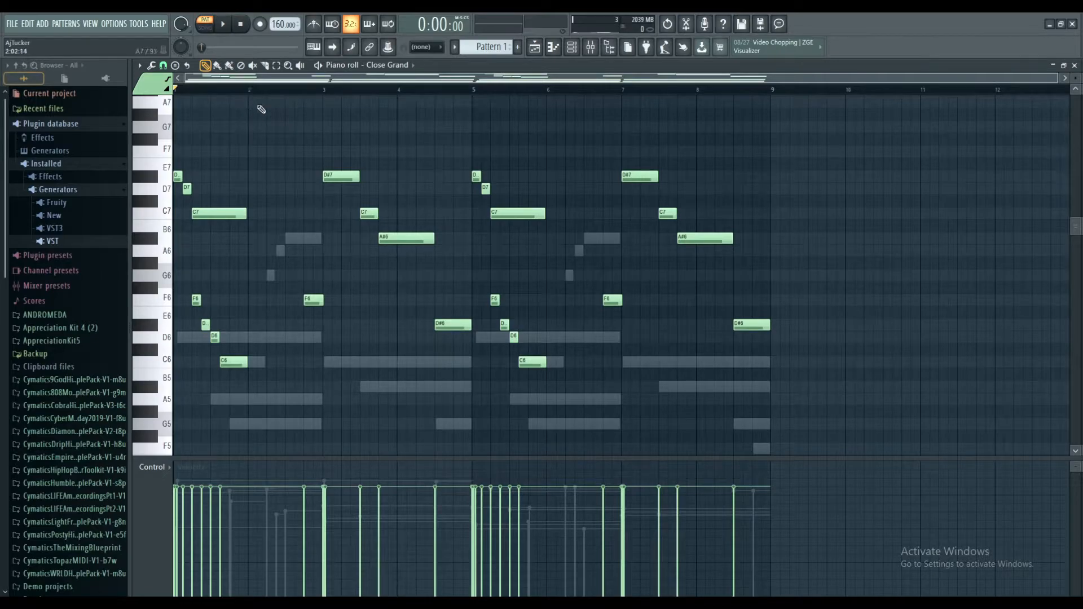
scroll(257, 102, "down", 2)
scroll(281, 120, "down", 2)
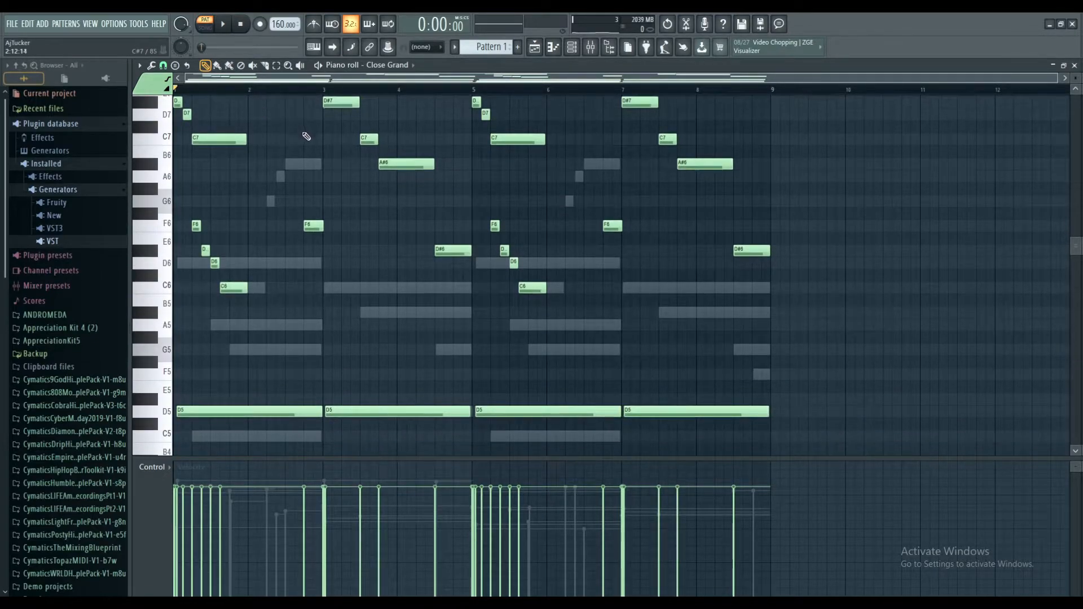
scroll(306, 136, "down", 5)
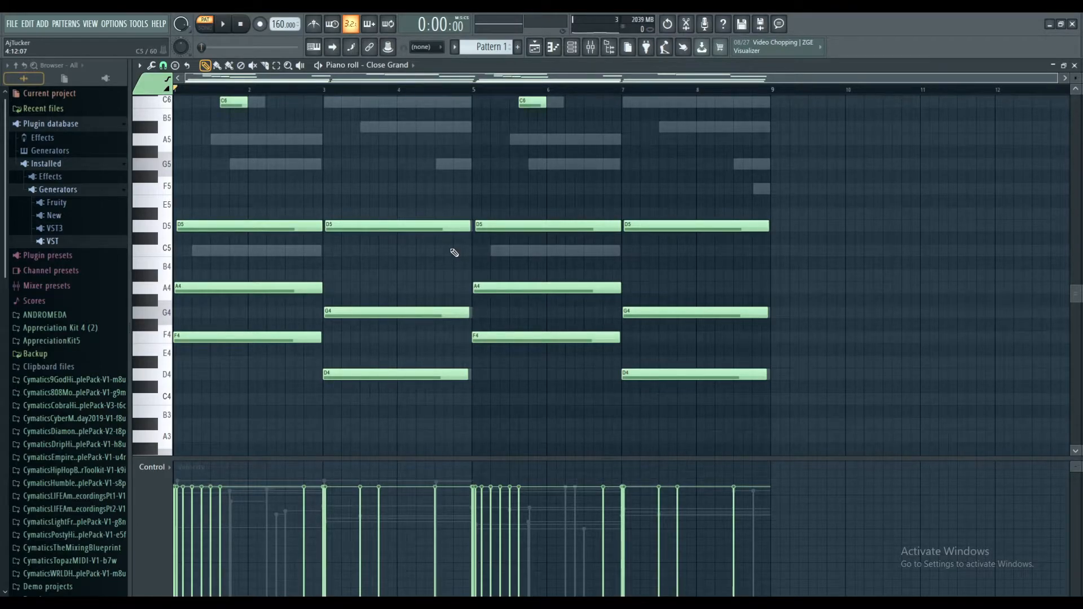
Step: Randomize the Close Grand note velocities with the panning variation turned down, and play the pattern briefly to check it
key("alt+r")
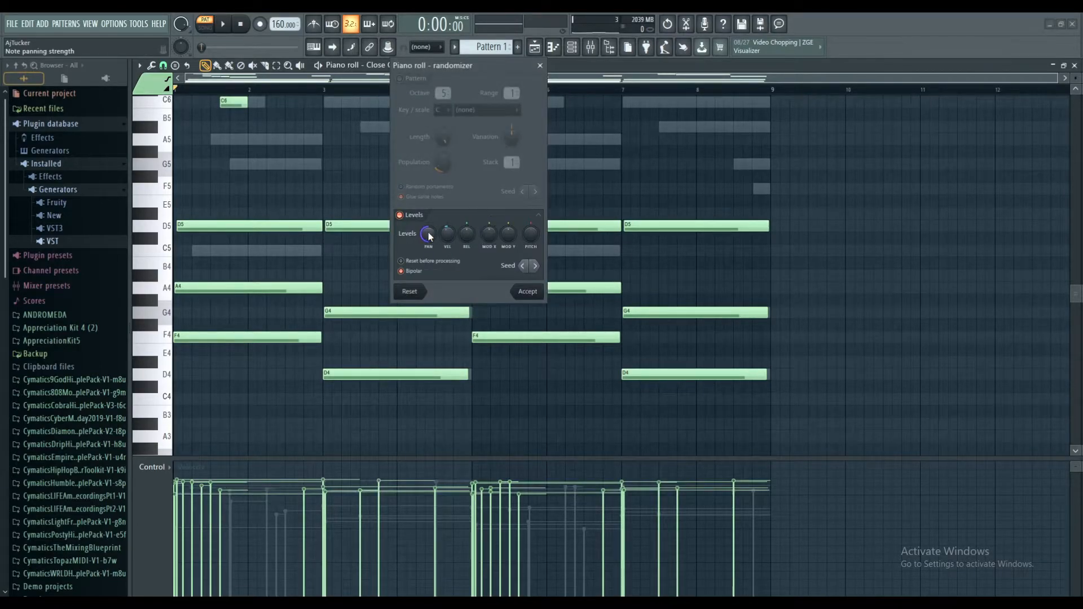
left_click_drag(428, 234, 428, 282)
left_click_drag(430, 240, 445, 255)
left_click(527, 291)
left_click(347, 140)
key("space")
right_click(346, 139)
scroll(353, 133, "up", 6)
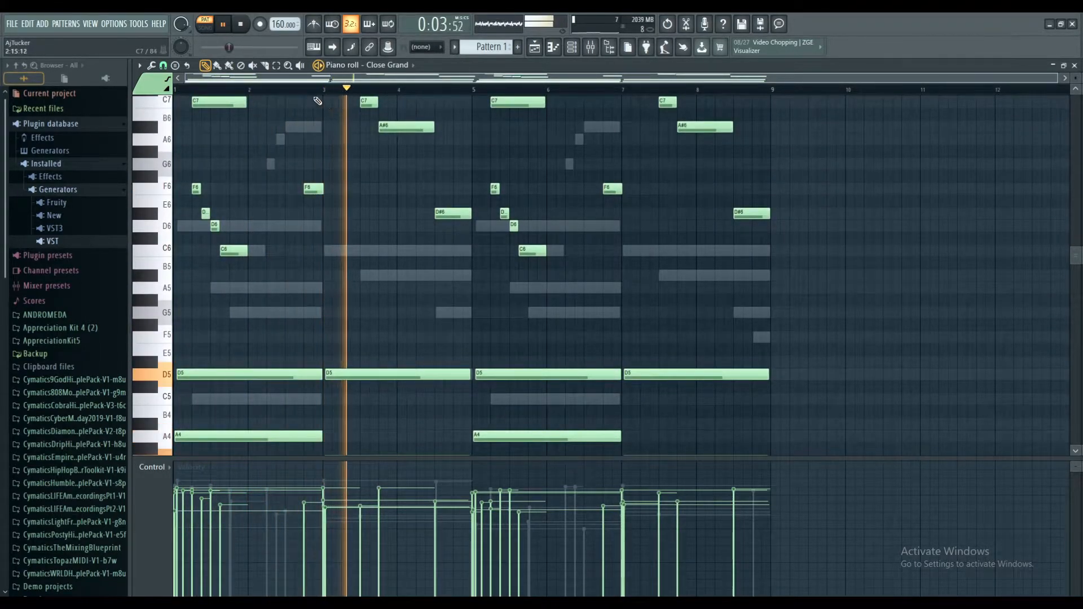
left_click(240, 25)
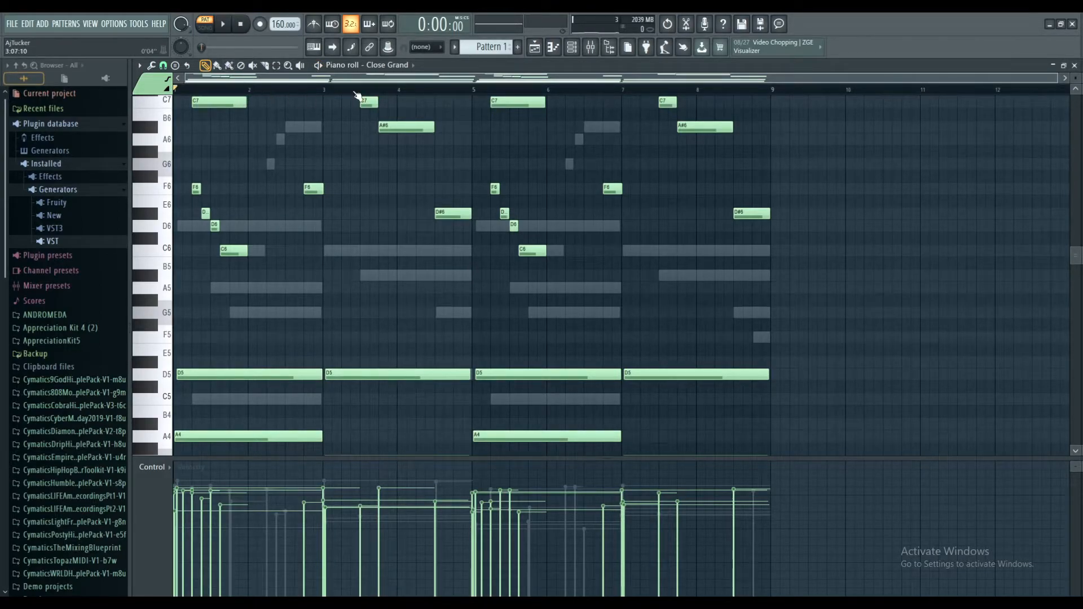
scroll(357, 96, "up", 3)
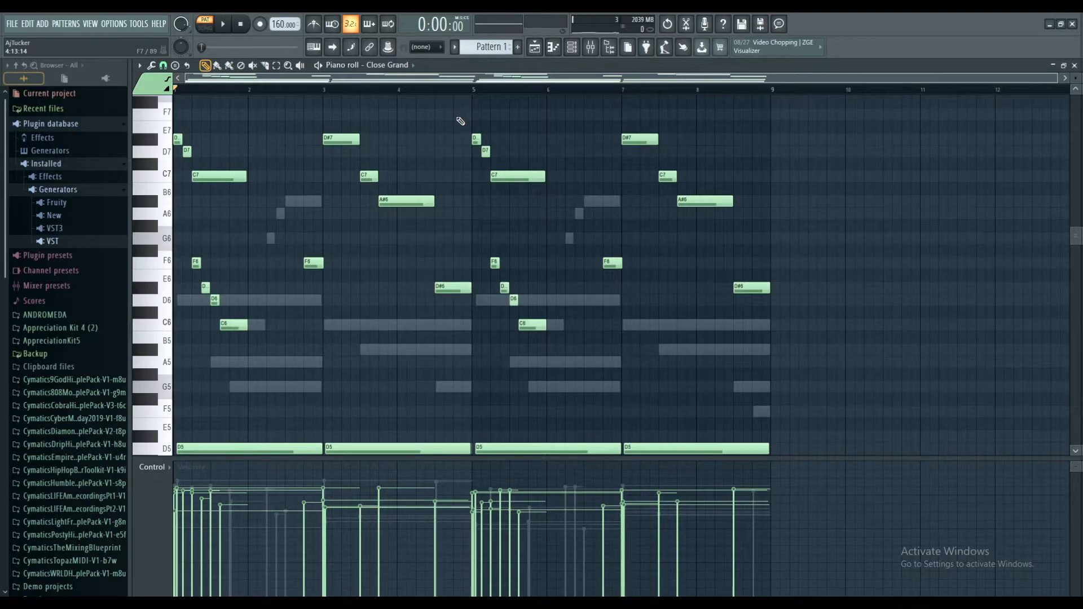
Step: Add a two-bar chord of D5, A4 and F4 at bar 1 in the Omnisphere #2 piano roll
left_click(535, 46)
left_click(553, 47)
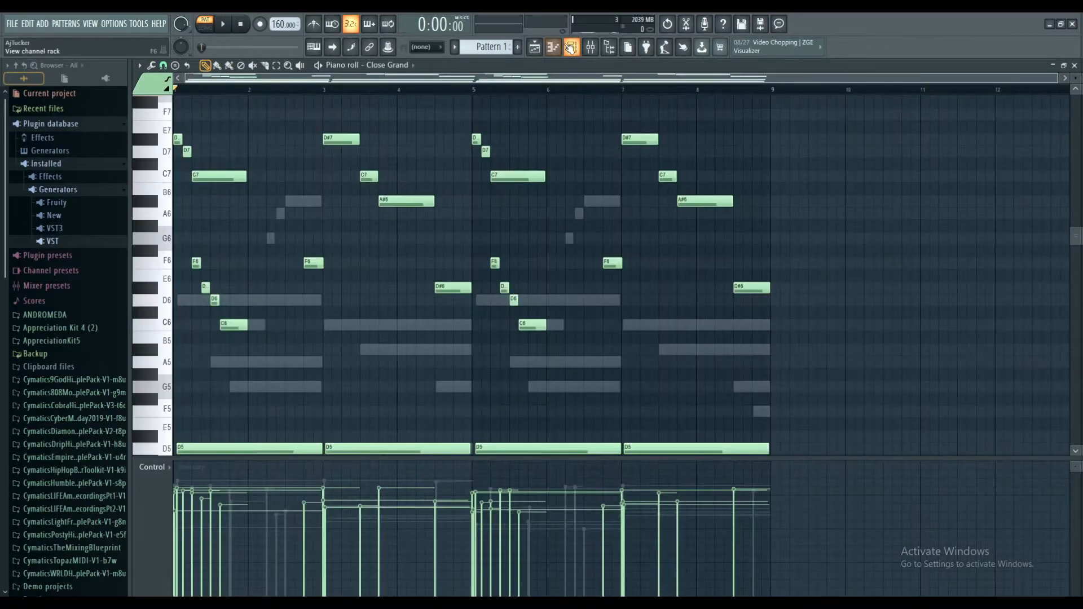
left_click(573, 48)
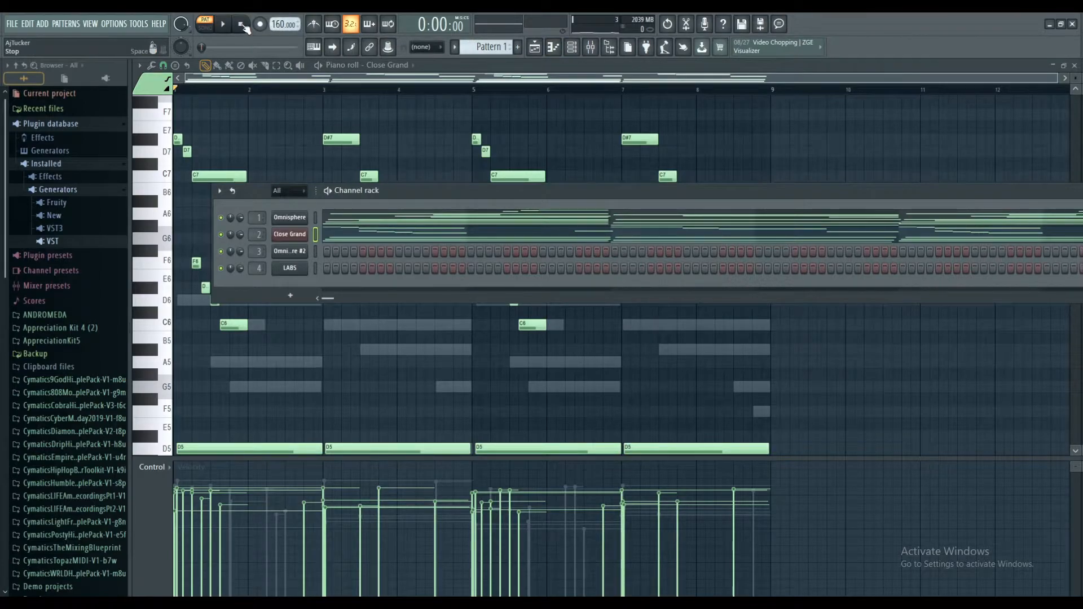
right_click(295, 255)
left_click(329, 253)
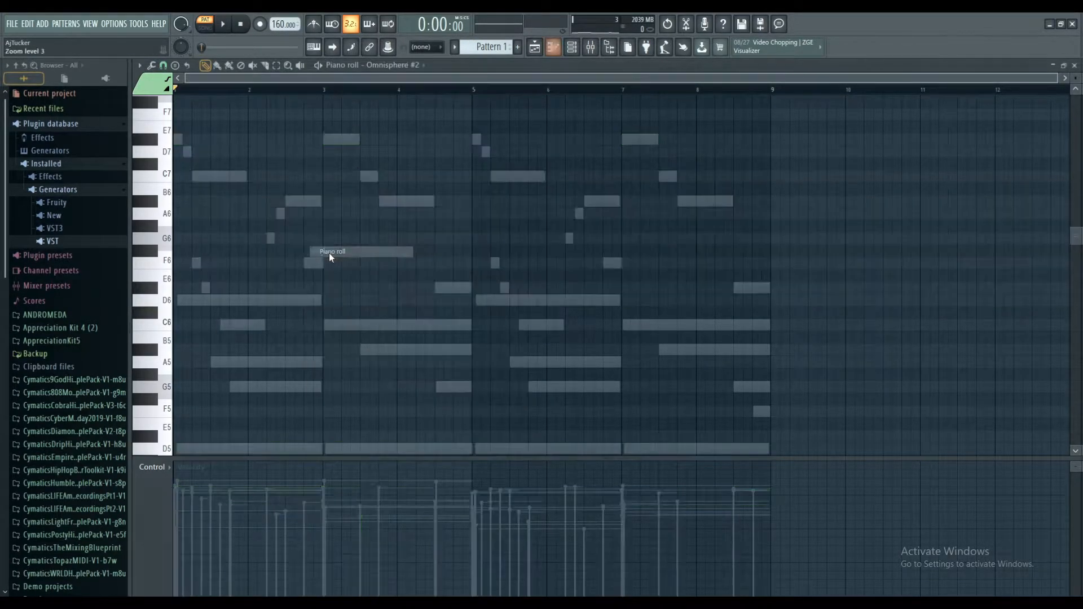
scroll(282, 225, "down", 5)
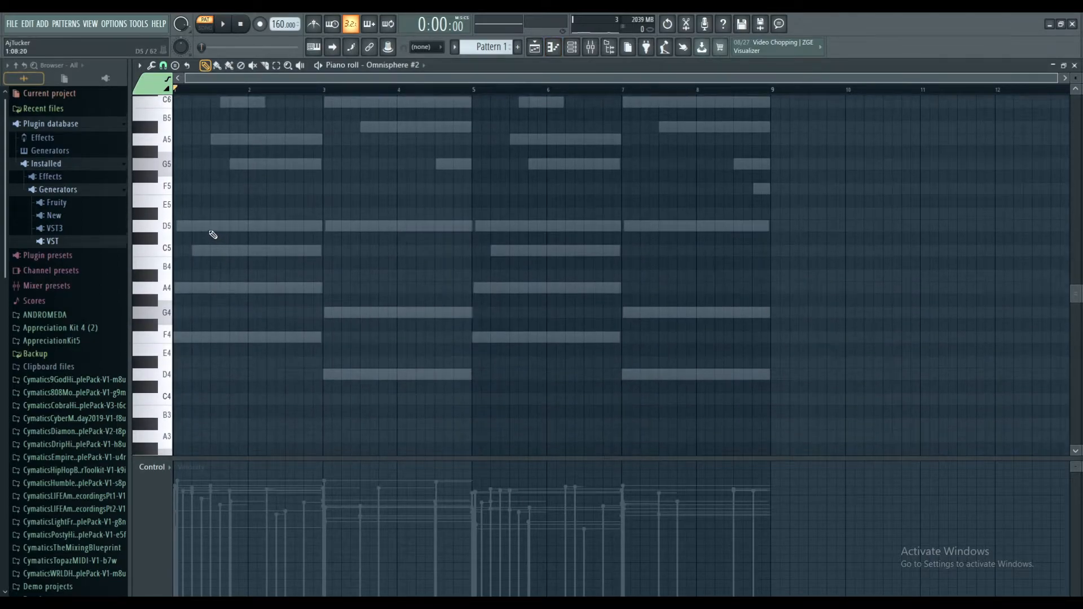
left_click(212, 228)
left_click(198, 289)
left_click(195, 338)
left_click_drag(194, 374, 320, 239)
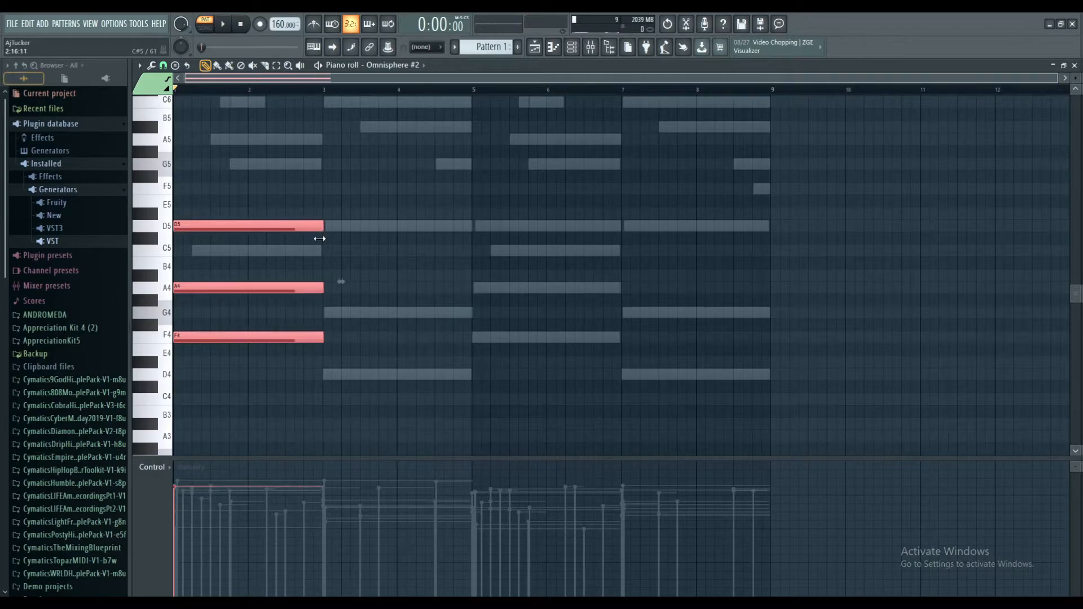
Step: Add a second two-bar Omnisphere #2 chord of D5, G4 and D4 at bar 3
left_click(334, 228)
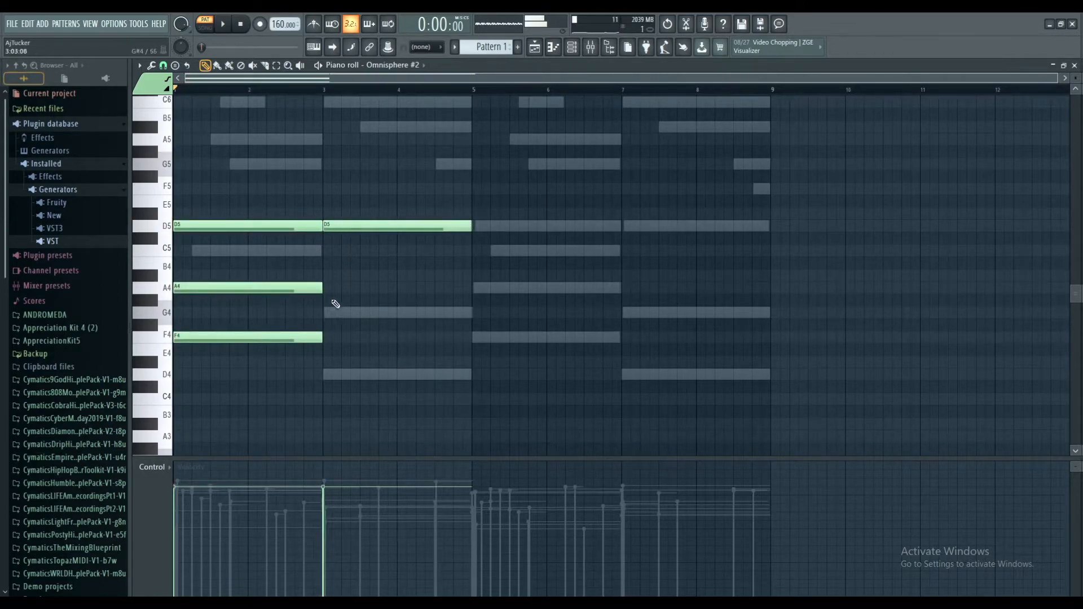
left_click(333, 313)
left_click(332, 375)
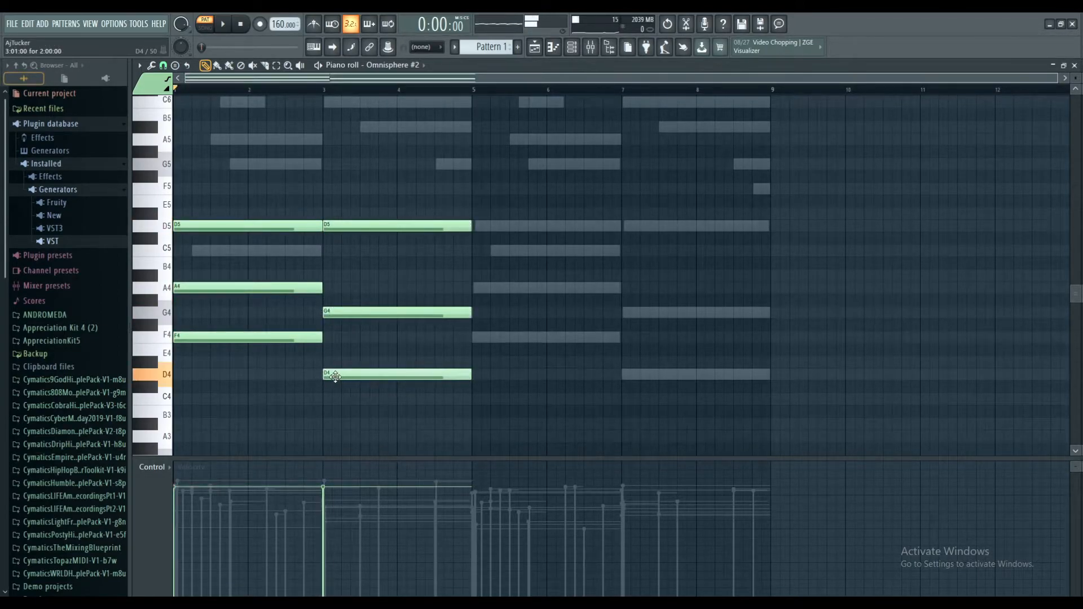
Step: Repeat both Omnisphere #2 chords, placing F4, A4 and D5 at bar 5 and D5, G4 and D4 at bar 7
left_click(474, 337)
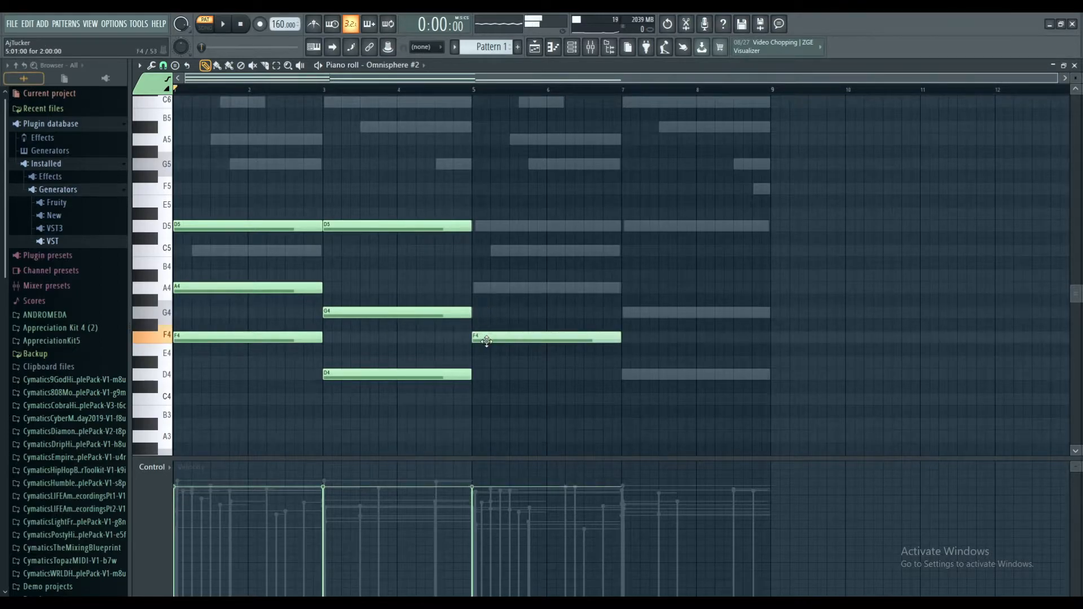
left_click(495, 287)
left_click(489, 227)
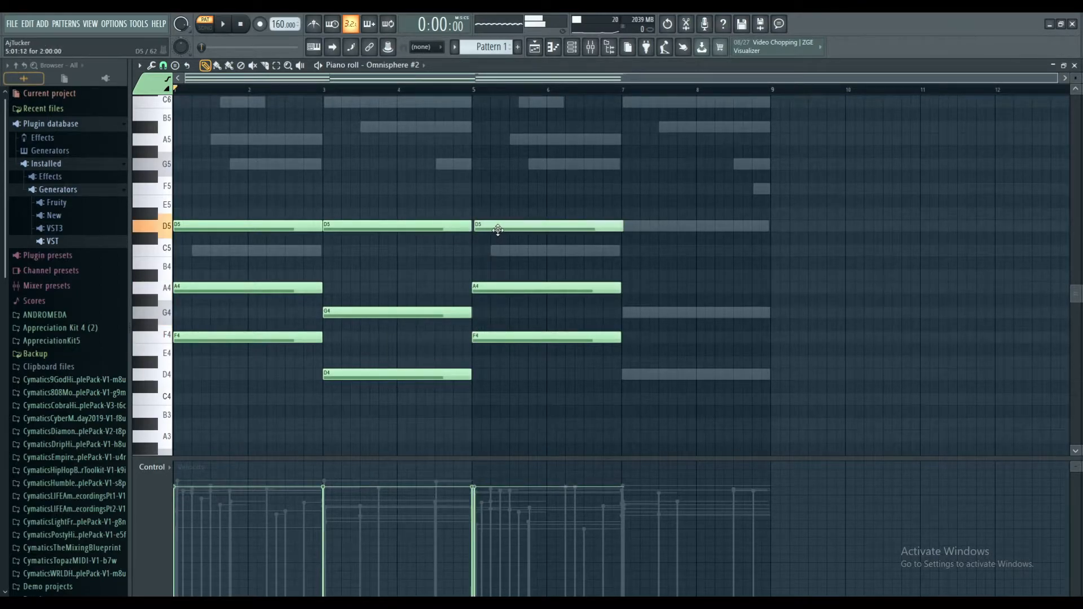
left_click(631, 226)
left_click(634, 314)
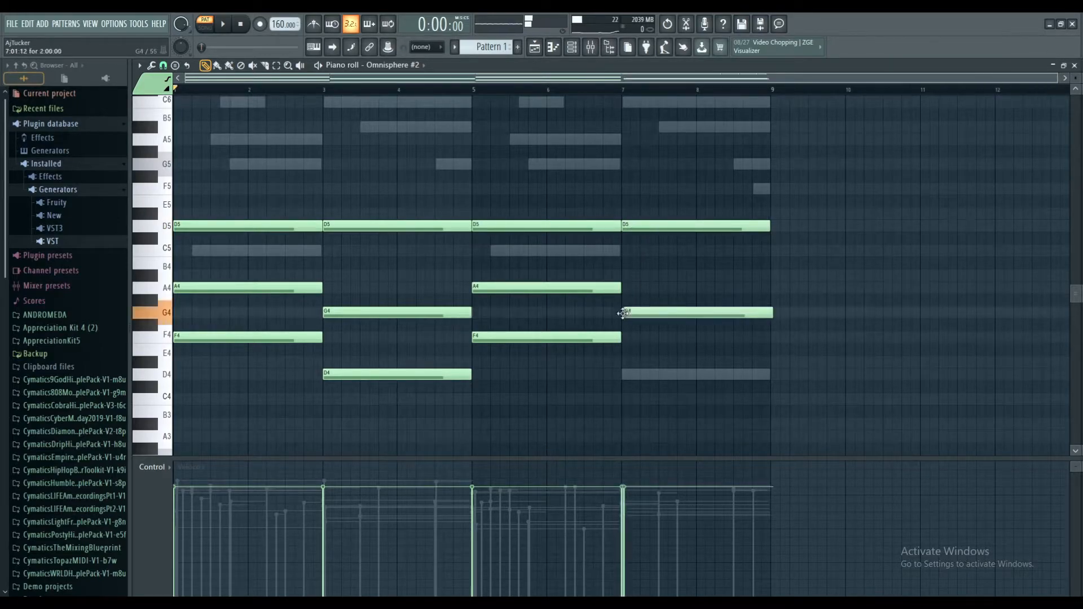
left_click(635, 375)
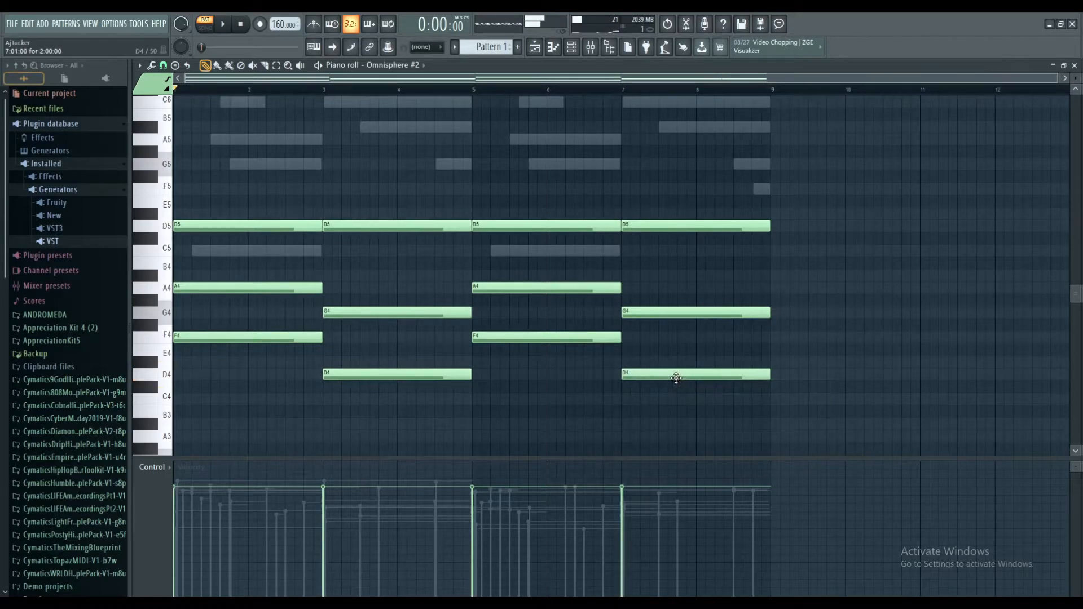
Step: Transpose all the Omnisphere #2 chord notes up one octave and clear the selection
left_click_drag(830, 428, 293, 214)
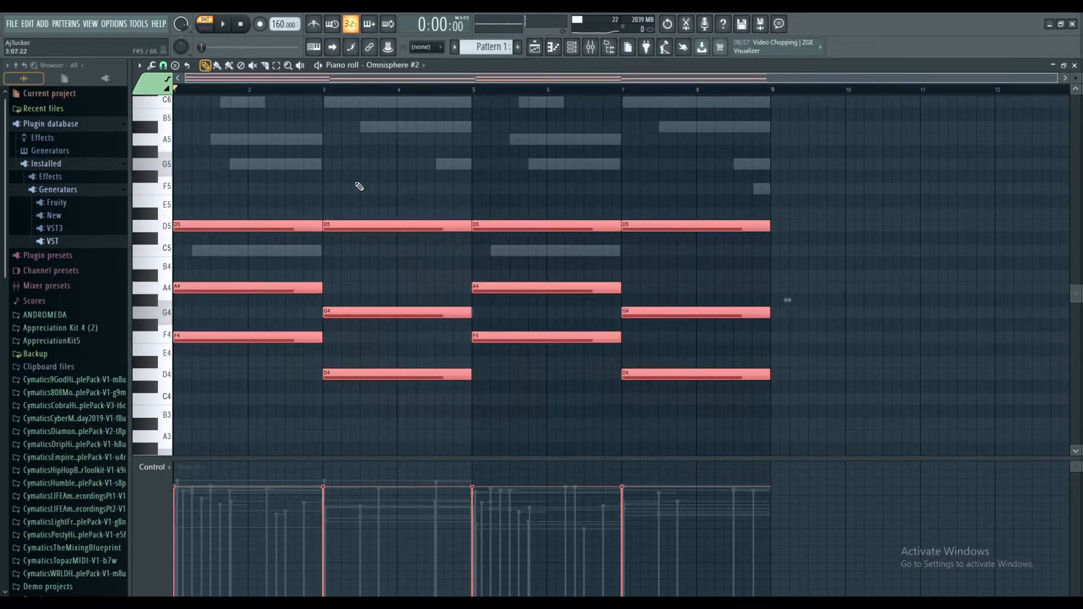
key("ctrl+Up")
scroll(364, 214, "up", 3)
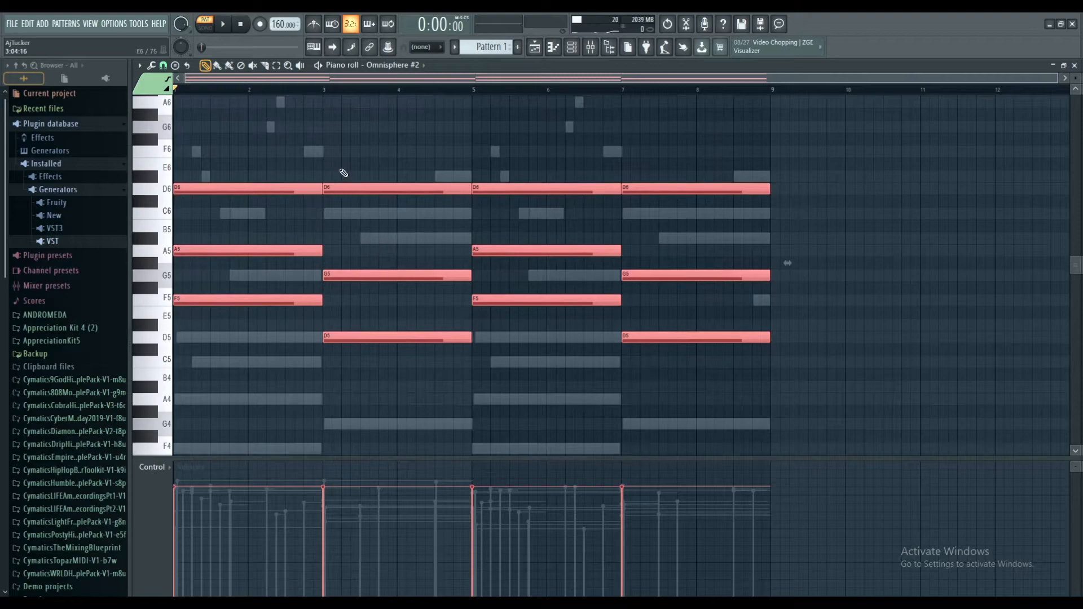
left_click(350, 176)
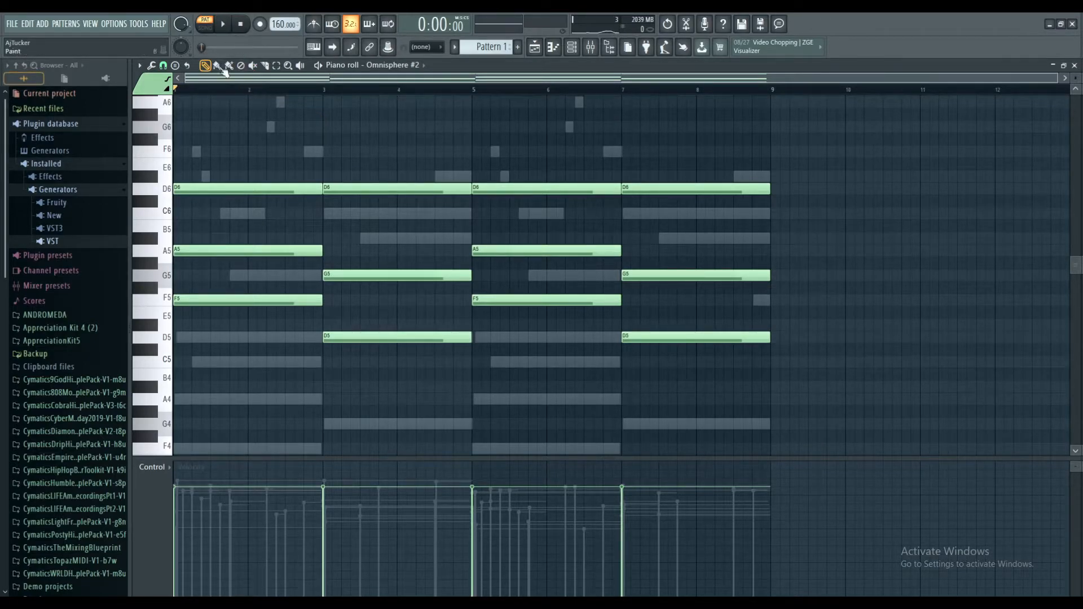
Step: Play the layered pattern and lower the volume of mixer Insert 3
left_click(226, 27)
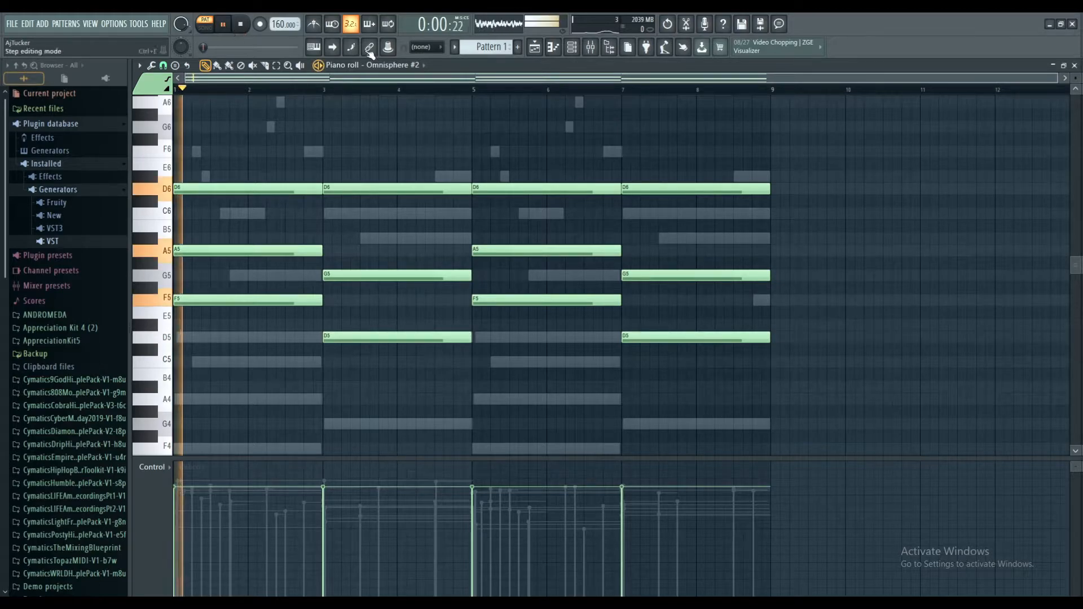
left_click(590, 47)
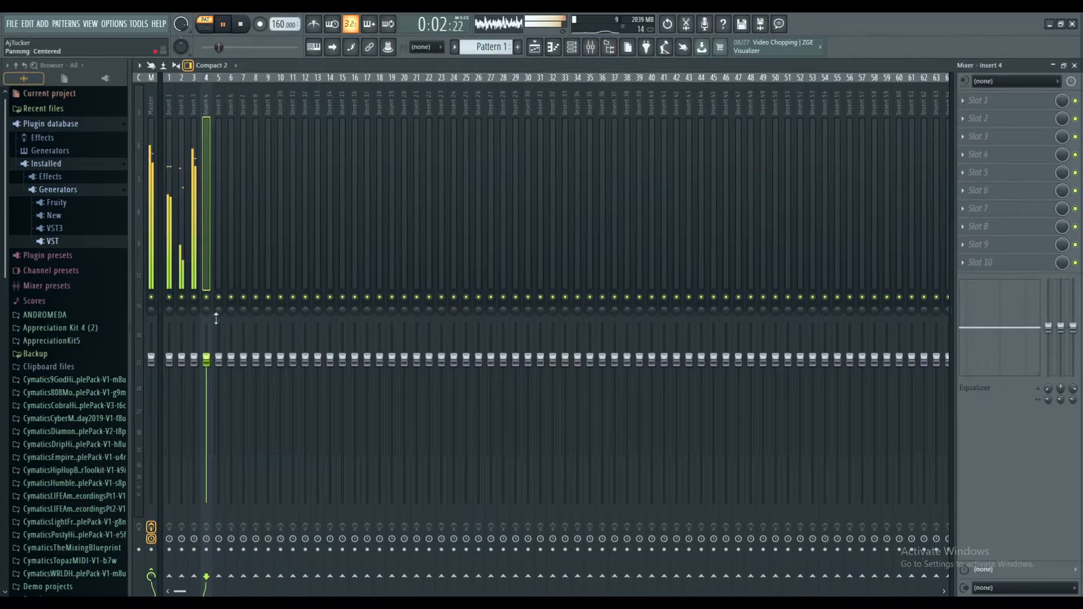
left_click_drag(195, 366, 194, 417)
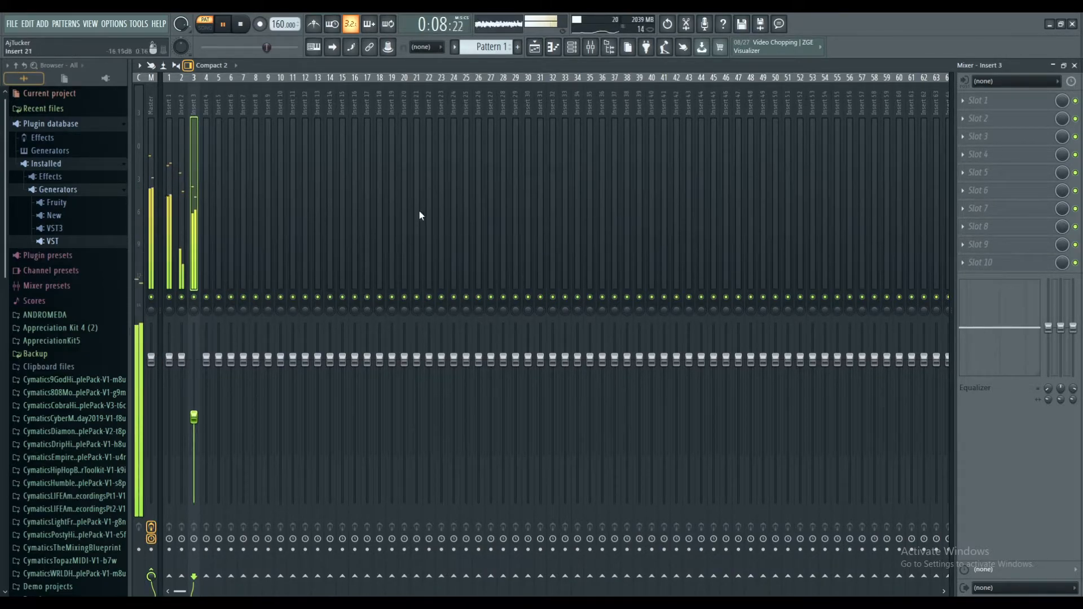
Step: Lower the volume of mixer Insert 3 further, return to the channel rack and stop playback
left_click(534, 46)
left_click(571, 48)
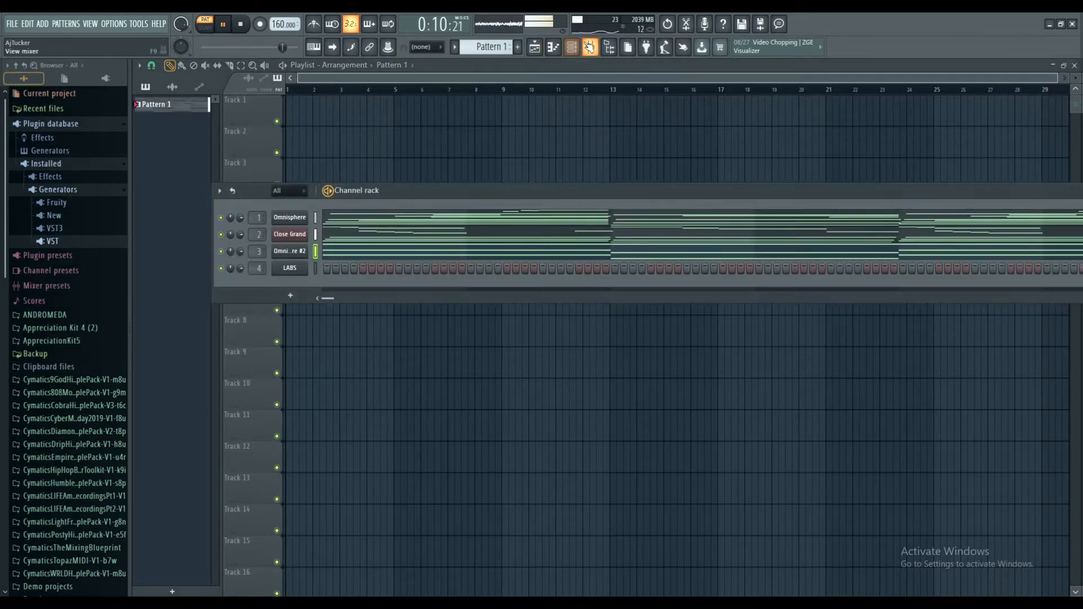
left_click(590, 47)
left_click_drag(195, 421, 194, 436)
left_click(535, 47)
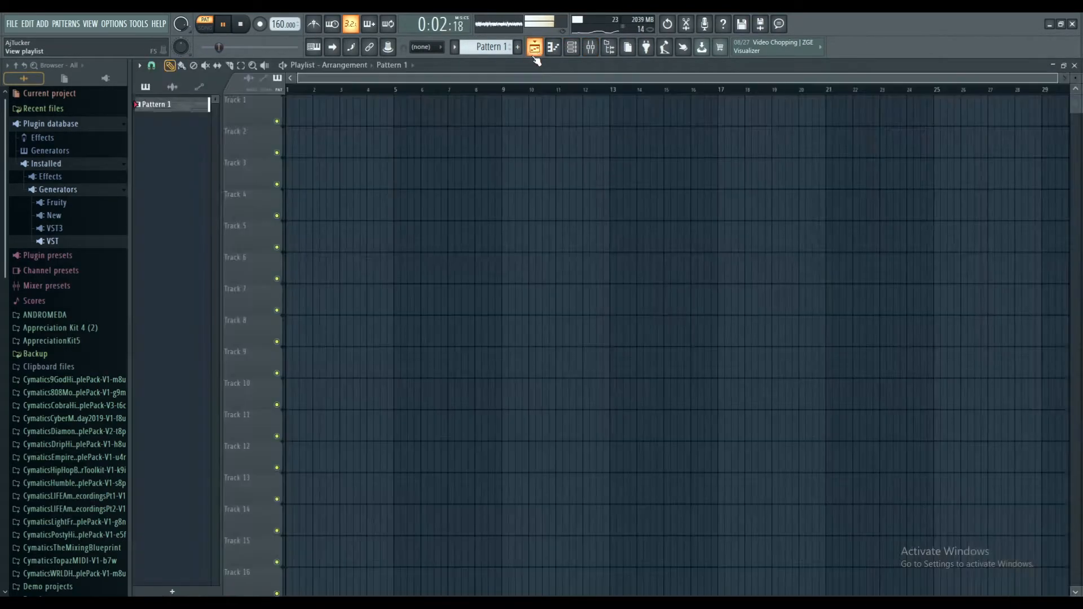
left_click(572, 48)
left_click(241, 26)
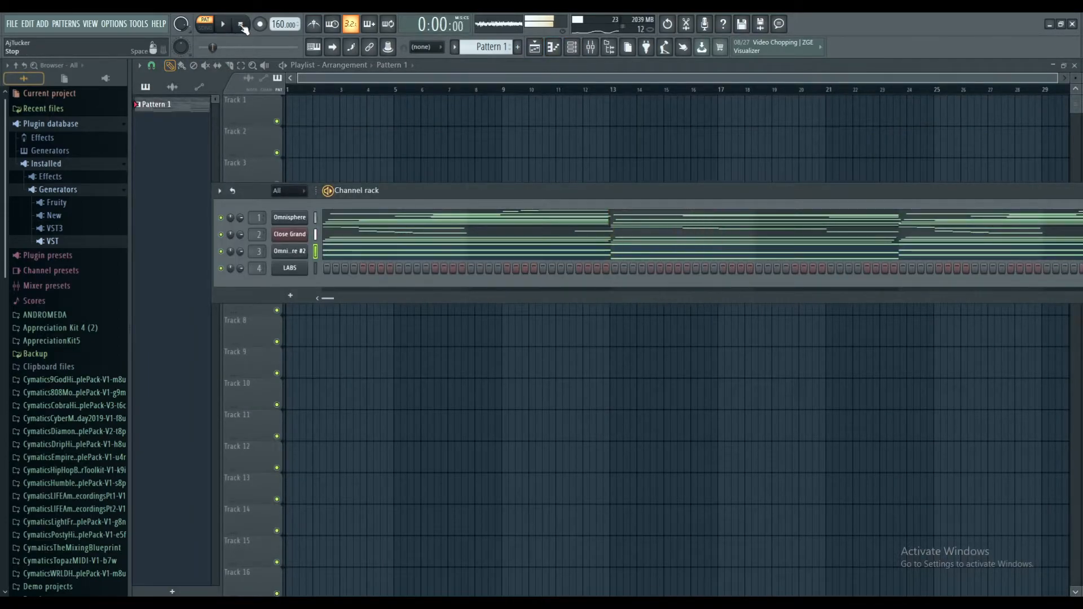
Step: Copy the Omnisphere channel's notes into the LABS channel
left_click(316, 218)
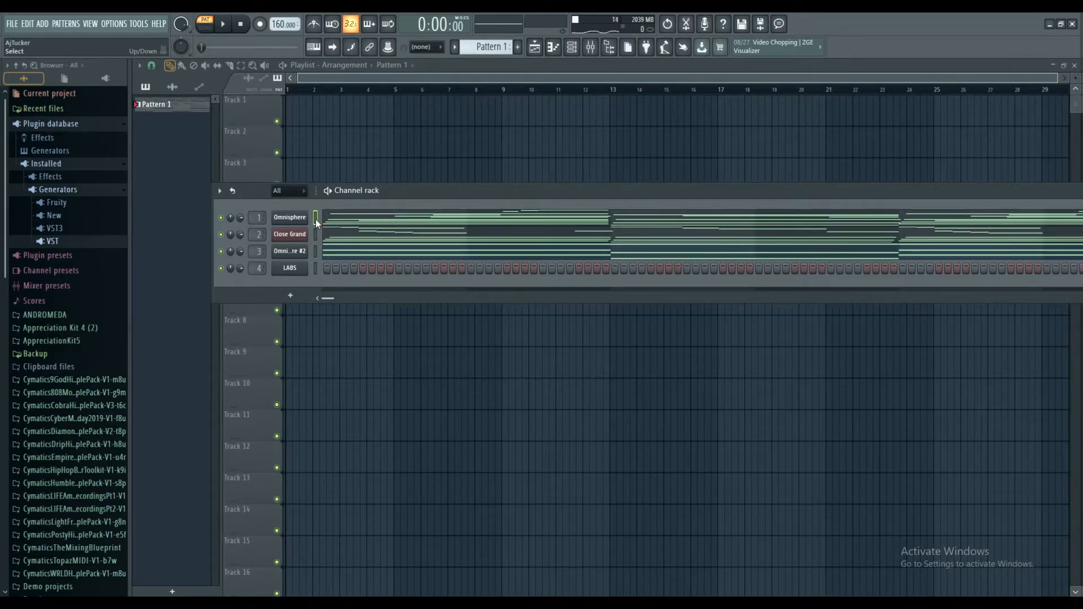
left_click(316, 269)
key("ctrl+v")
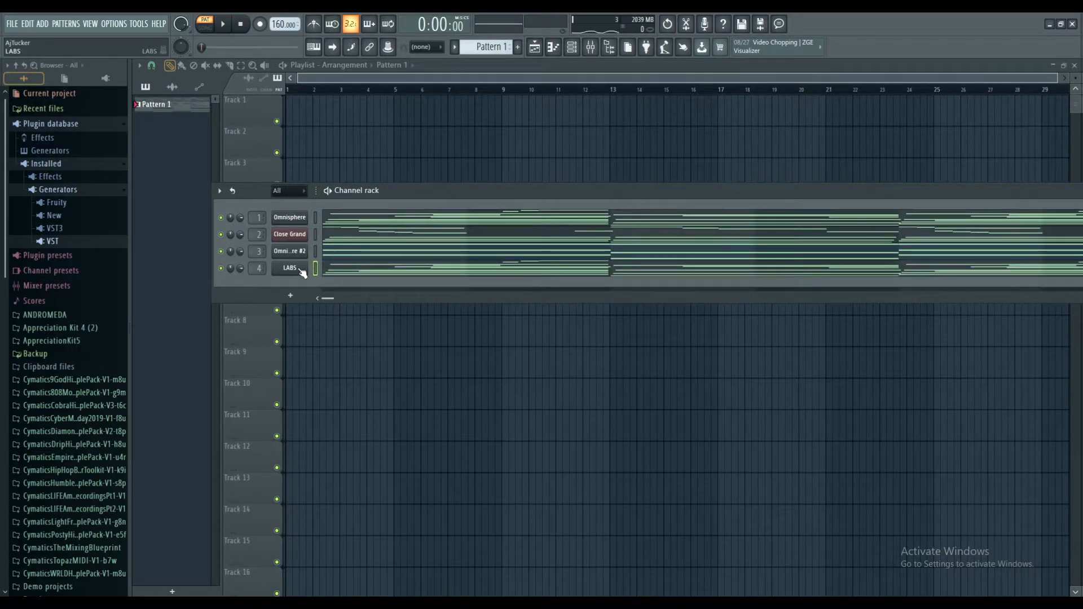
Step: Delete the high G6, A6 and A#6 notes from the LABS part in bars 2 and 6
right_click(303, 269)
left_click(297, 270)
right_click(291, 271)
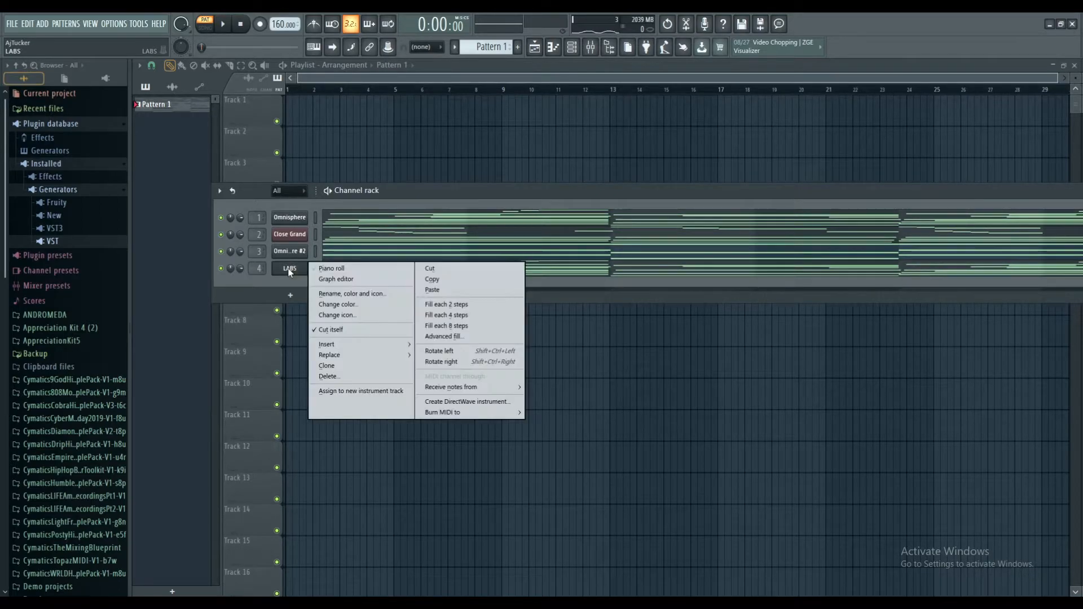
left_click(333, 270)
scroll(333, 237, "up", 3)
right_click(302, 202)
right_click(280, 213)
right_click(273, 237)
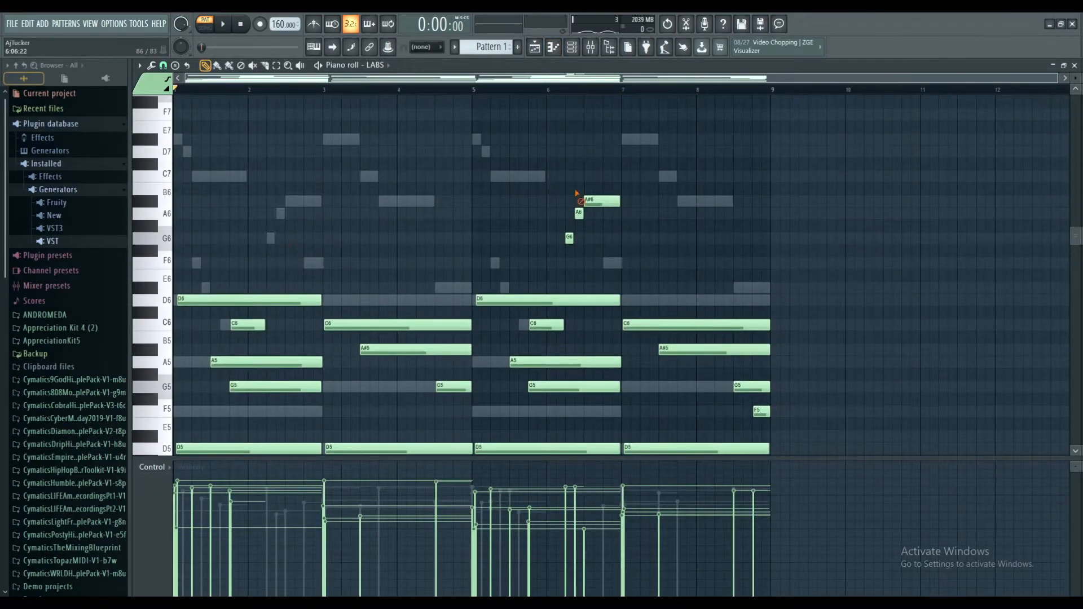
right_click(589, 202)
right_click(579, 214)
right_click(570, 237)
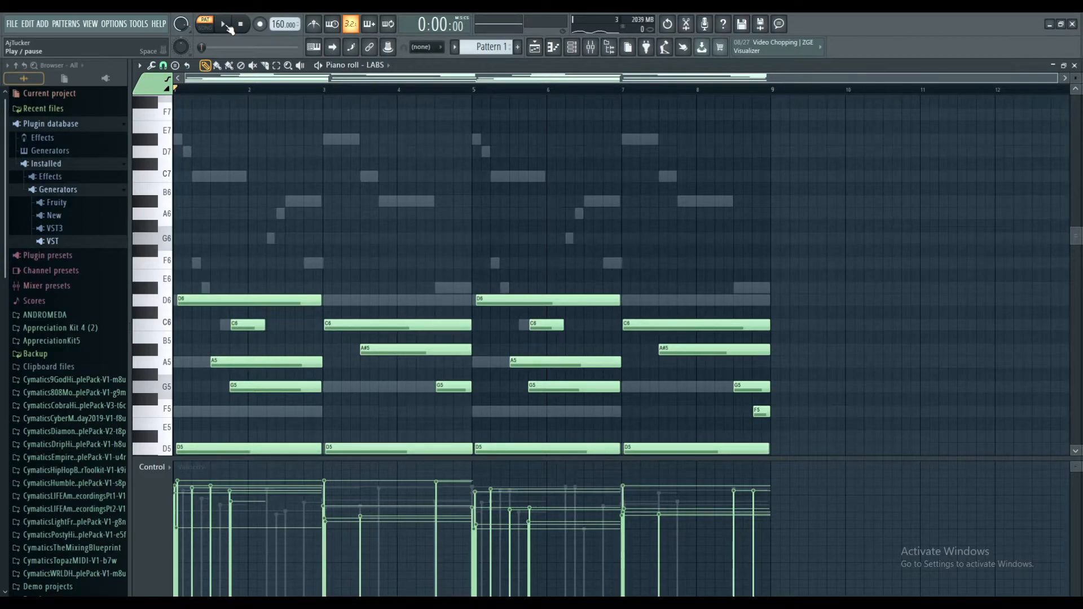
Step: Play the pattern with the LABS layer, lower the volume of mixer Insert 4 and stop playback
scroll(277, 117, "down", 3)
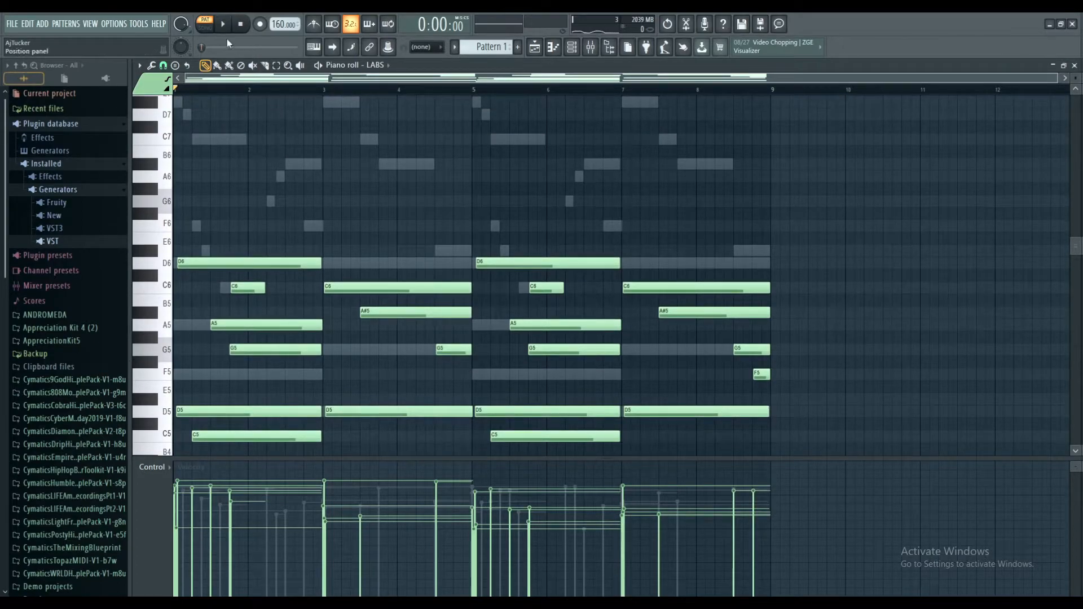
left_click(232, 26)
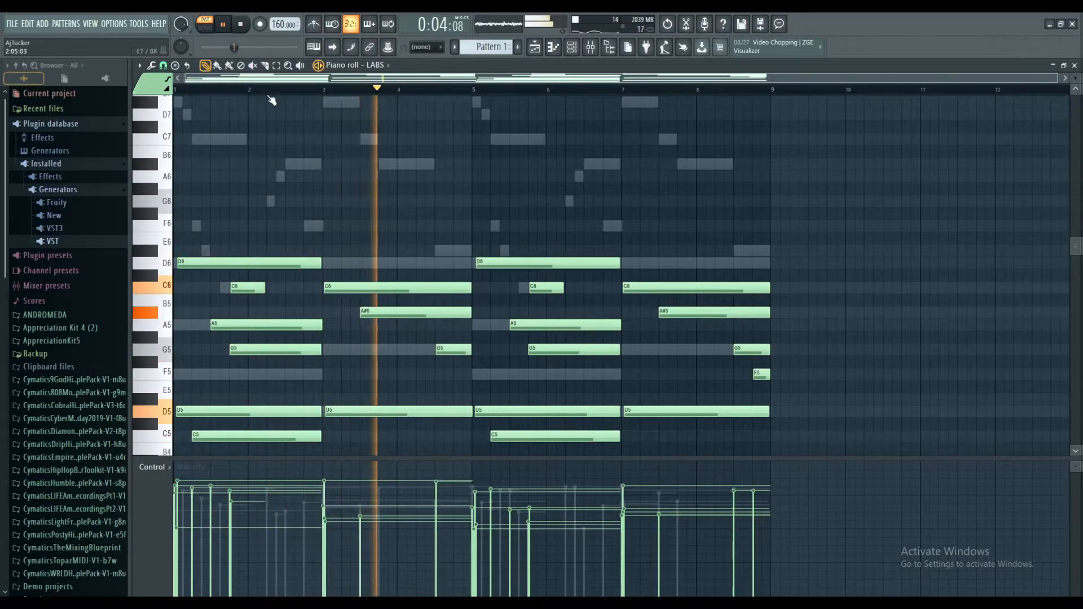
left_click(586, 50)
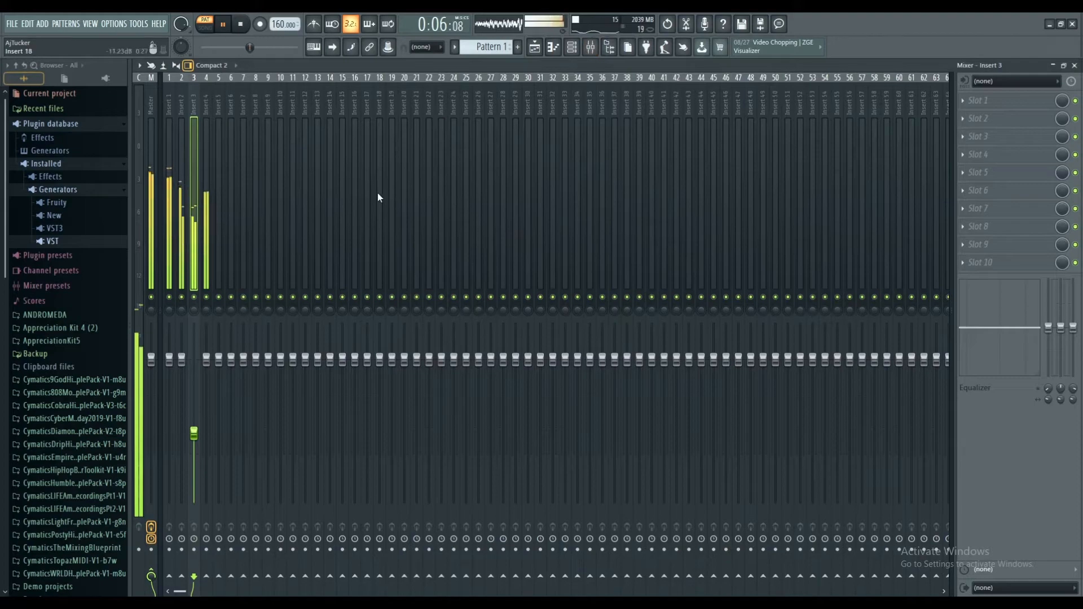
left_click_drag(207, 360, 213, 378)
left_click(541, 50)
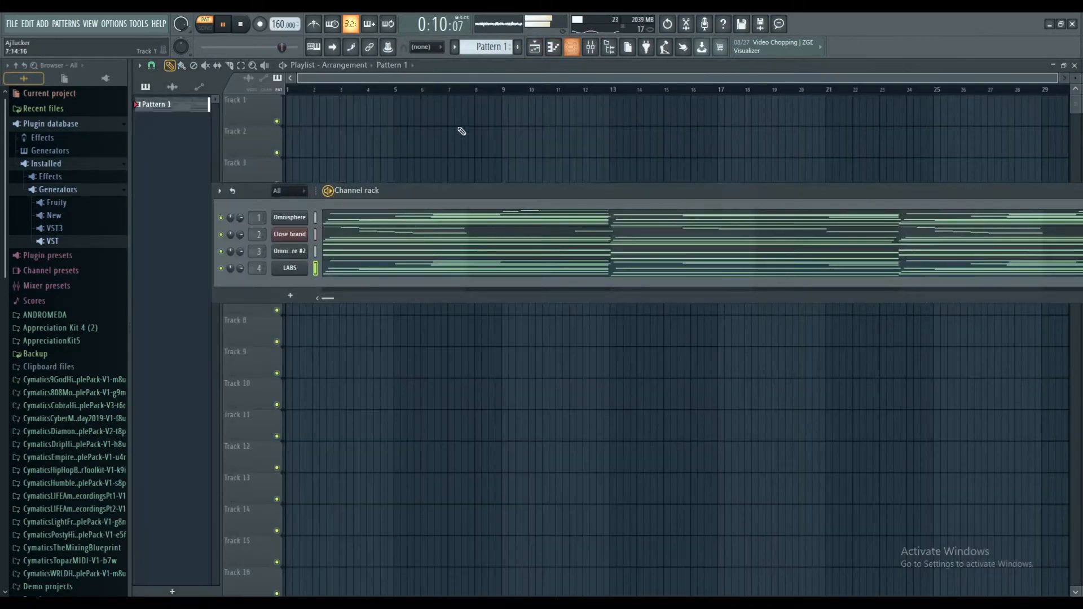
left_click(241, 24)
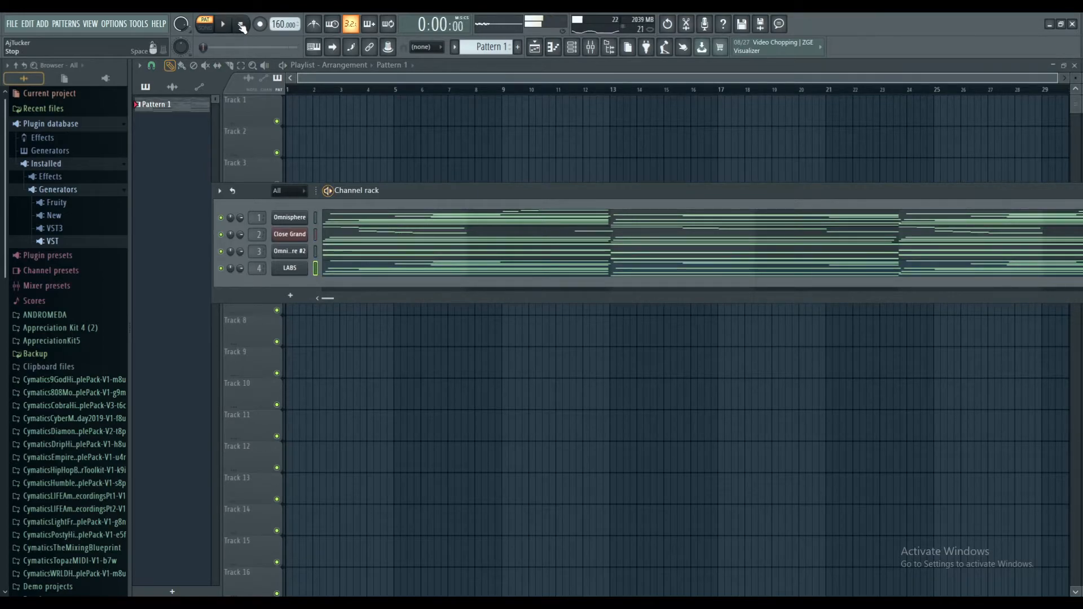
Step: Add the PJ - Masquerade (Clap) sample as a channel and place a clap on beat 3 of the first four bars
left_click_drag(356, 190, 367, 144)
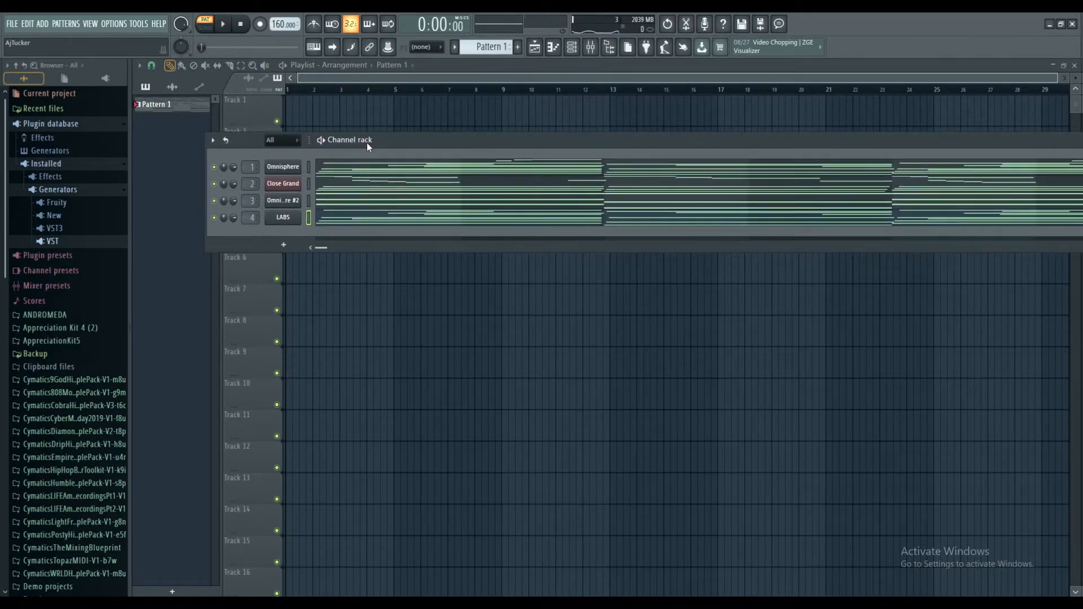
left_click_drag(344, 141, 345, 128)
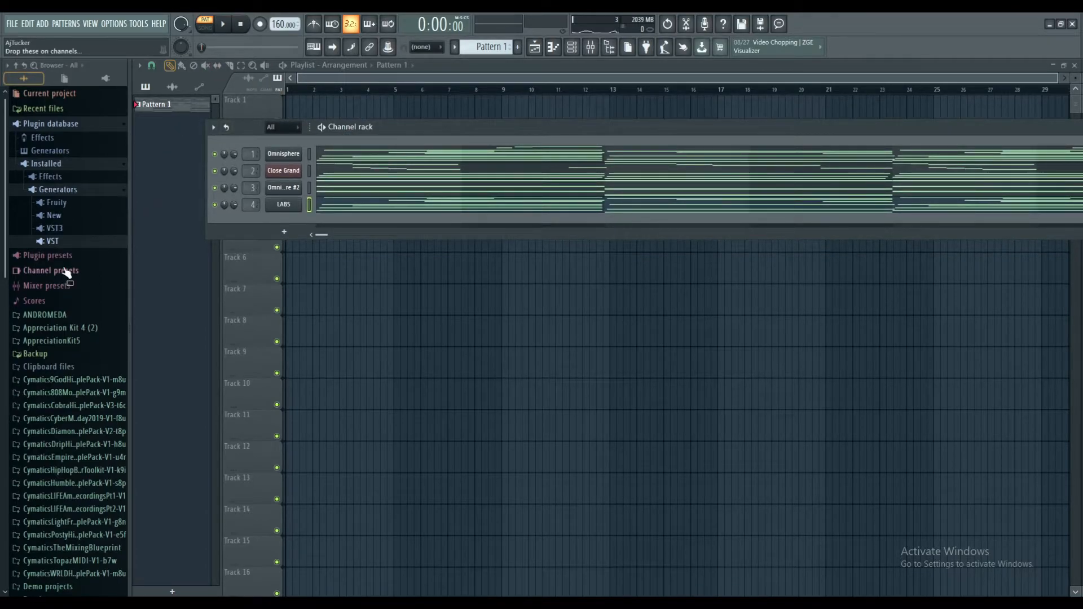
scroll(65, 276, "down", 8)
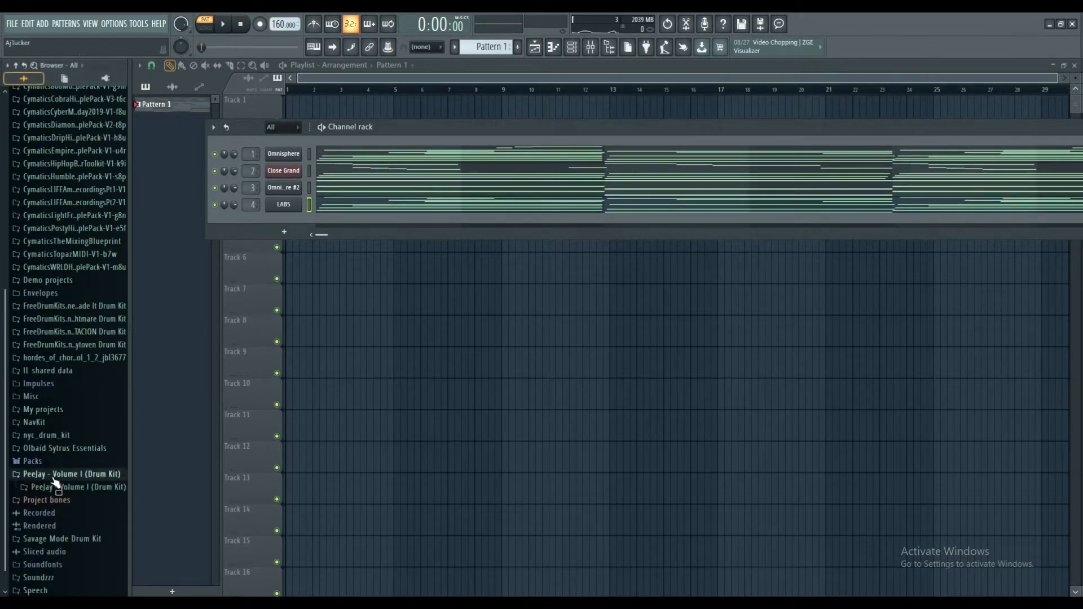
left_click(34, 475)
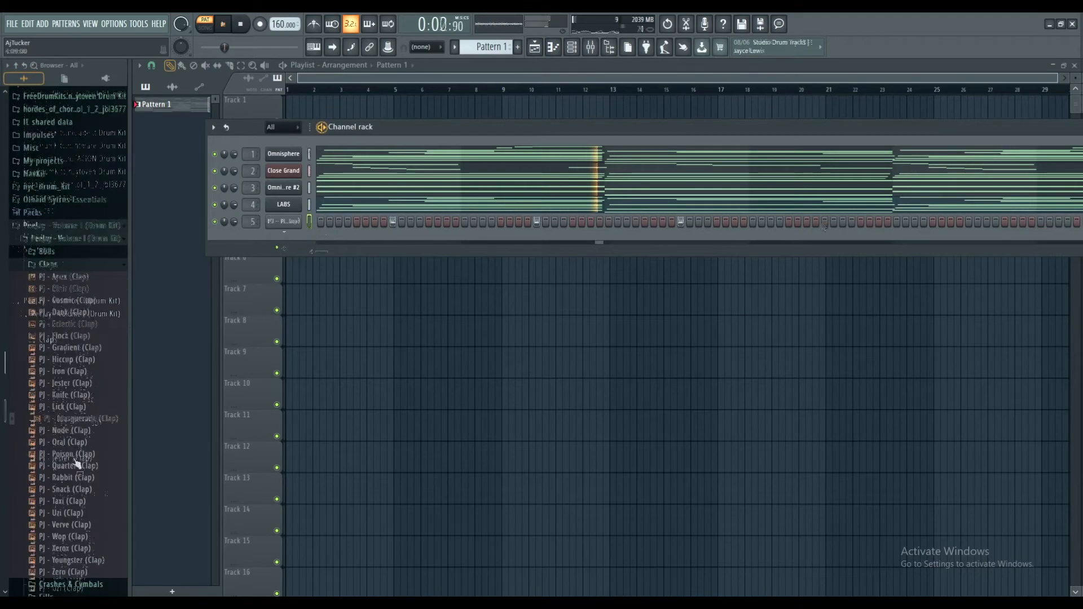
left_click(824, 222)
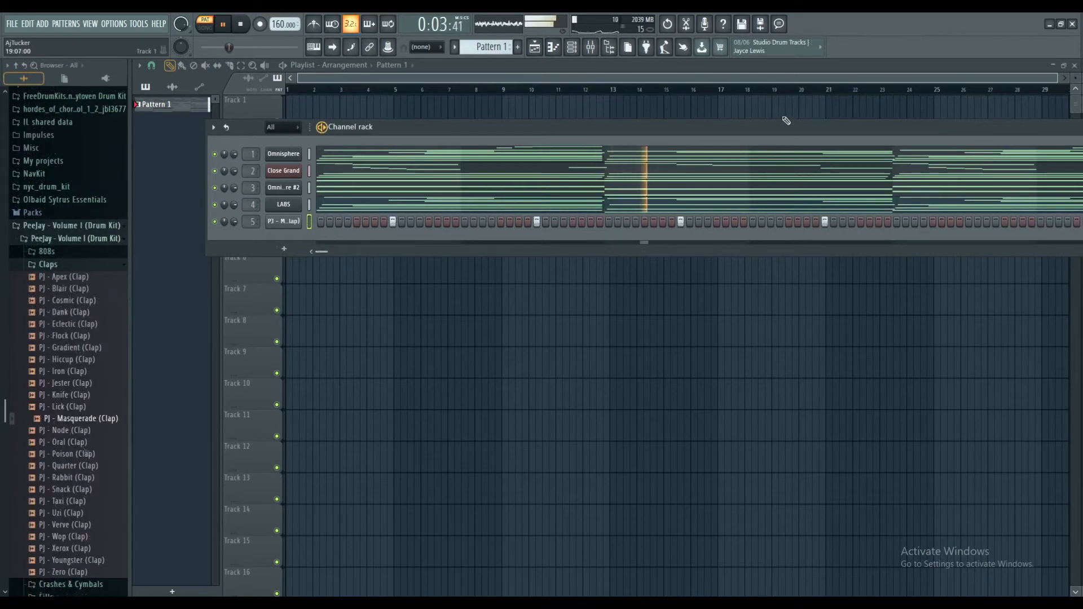
left_click(663, 116)
right_click(664, 118)
left_click(572, 47)
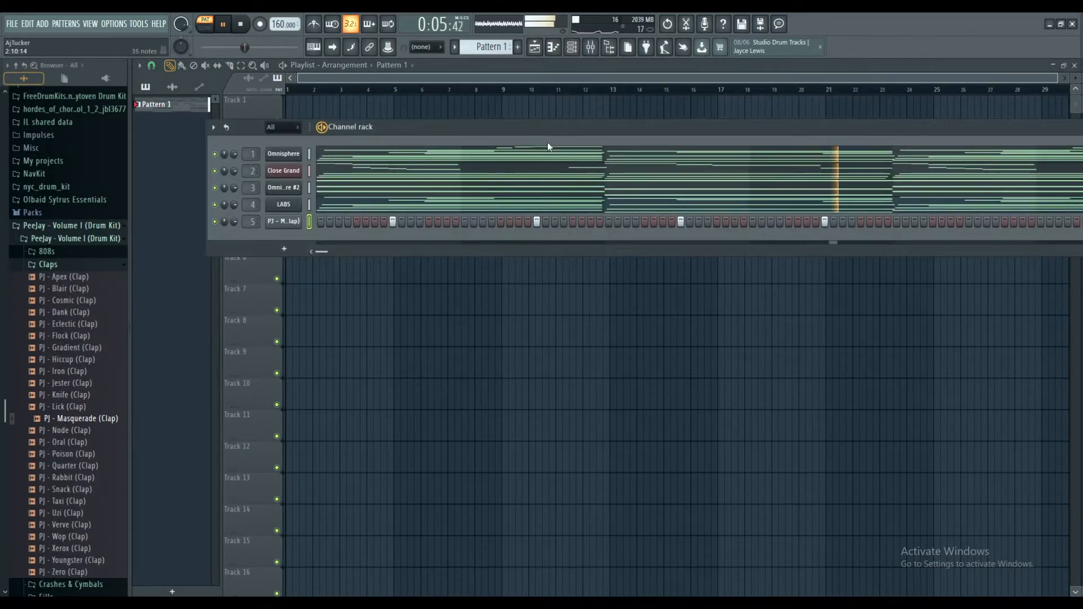
Step: Duplicate the four clap notes into bars 5 to 8 and return to the channel rack
right_click(277, 220)
left_click(308, 224)
scroll(577, 216, "down", 3)
left_click_drag(562, 197, 127, 411)
left_click_drag(210, 329, 510, 335)
left_click(478, 264)
right_click(478, 264)
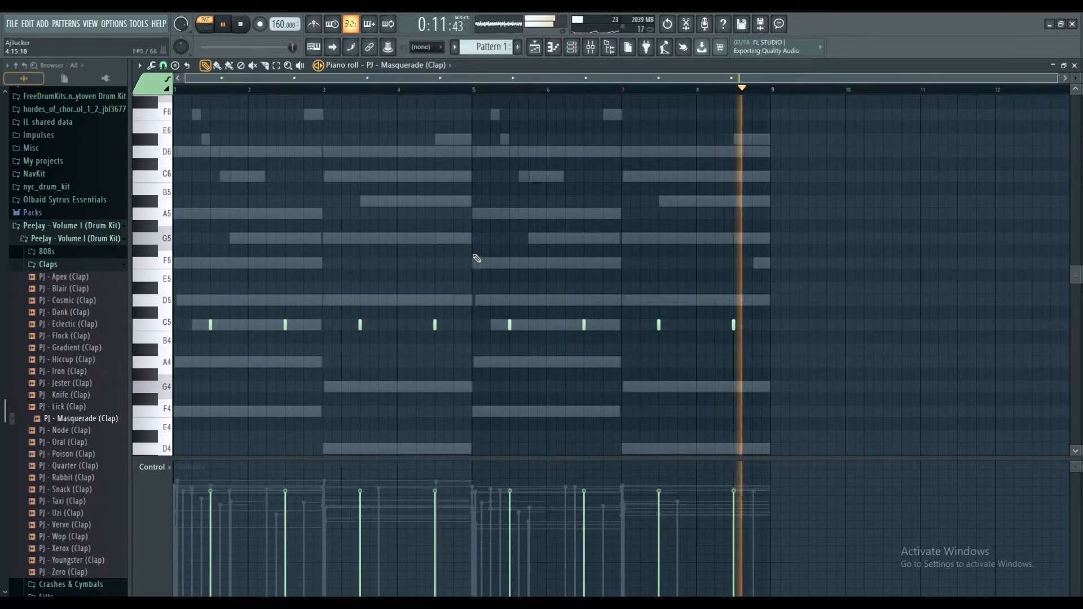
left_click(538, 47)
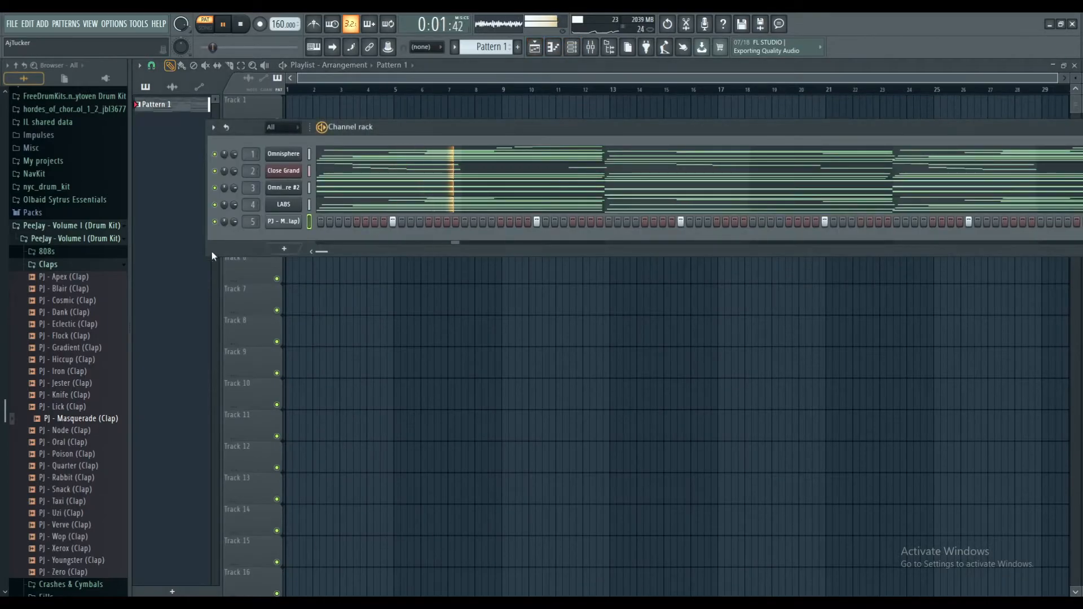
Step: Load the PJ - BlasÇ (HH) hi-hat from the PeeJay - Volume I drum kit into a new channel
left_click(48, 264)
left_click(72, 373)
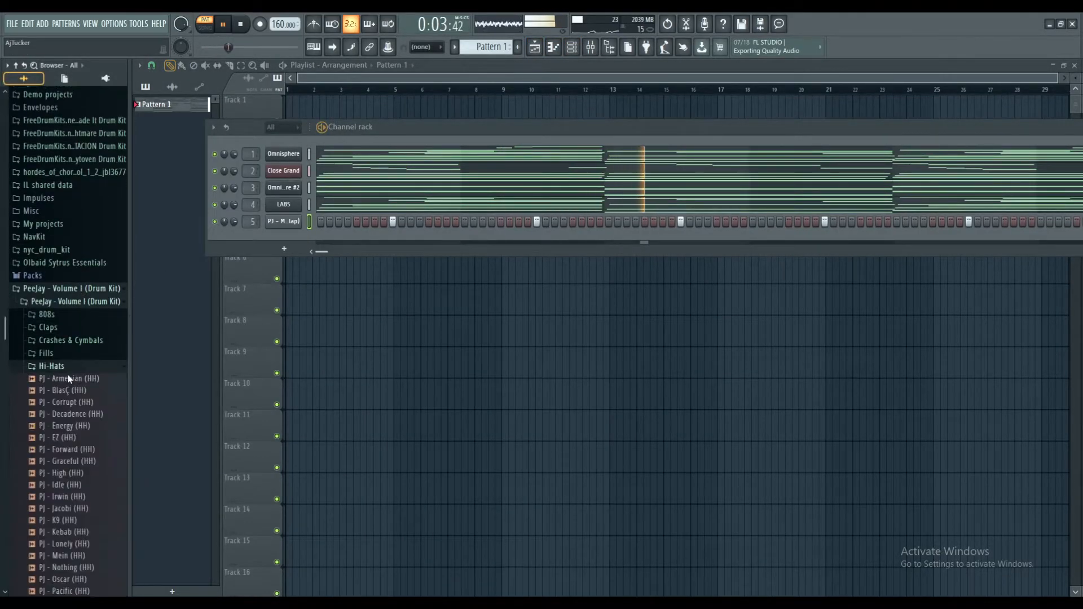
left_click(69, 400)
left_click_drag(68, 400, 285, 238)
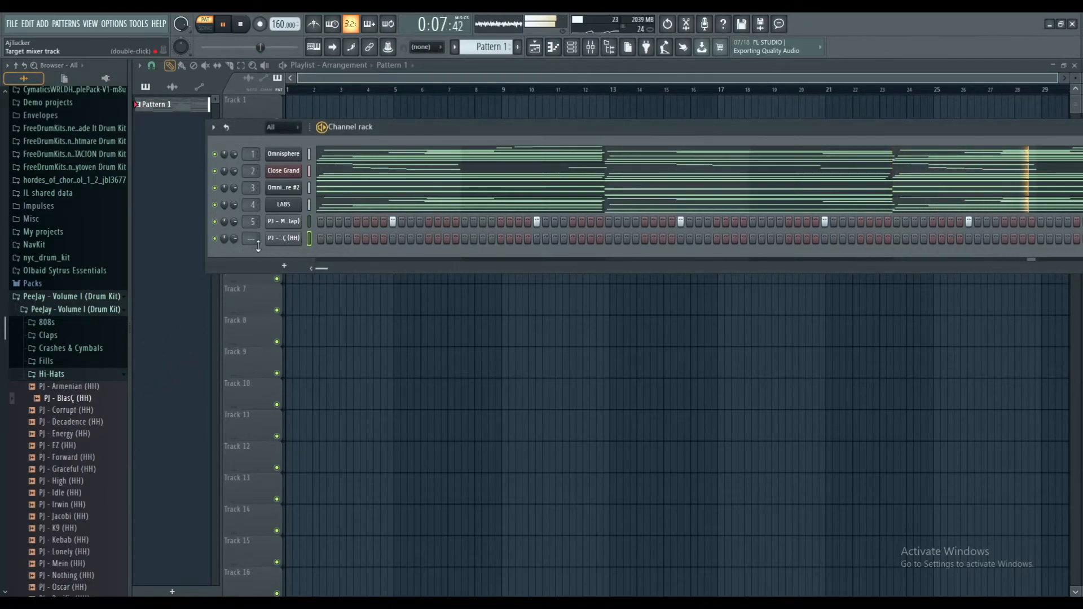
Step: Add two closely spaced C5 hi-hat hits, half a step apart, right after the last hit in bar 1
scroll(276, 230, "down", 2)
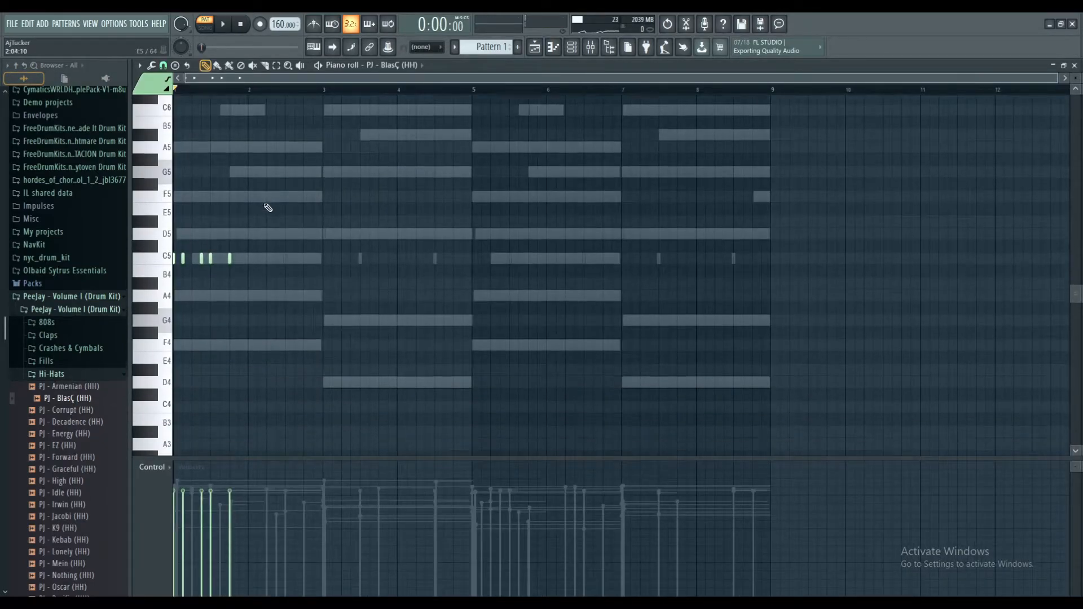
scroll(268, 207, "down", 1)
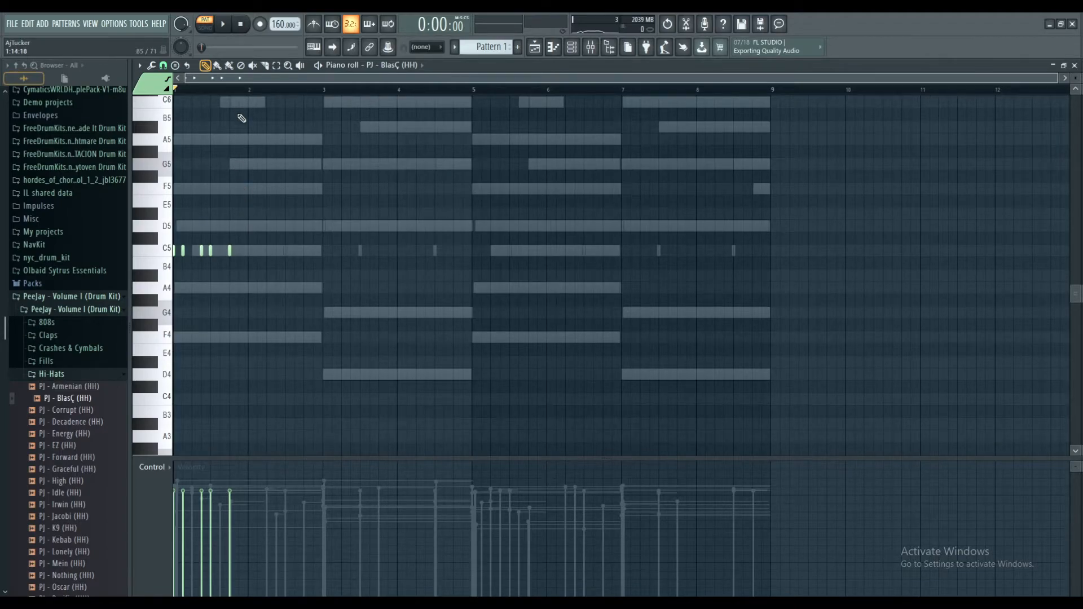
scroll(241, 91, "up", 4)
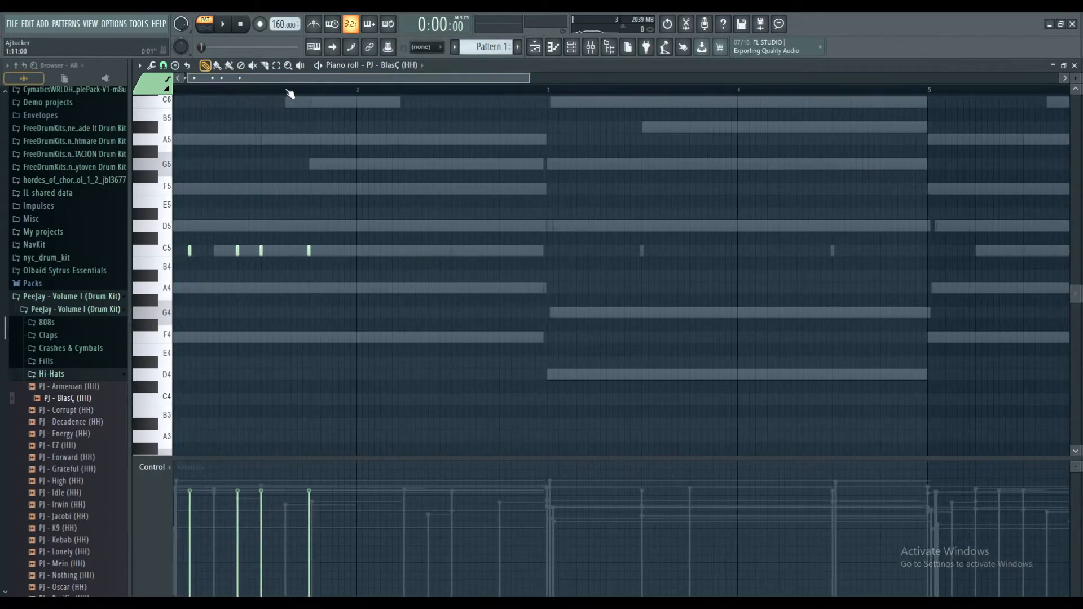
scroll(316, 96, "up", 3)
scroll(301, 79, "down", 2)
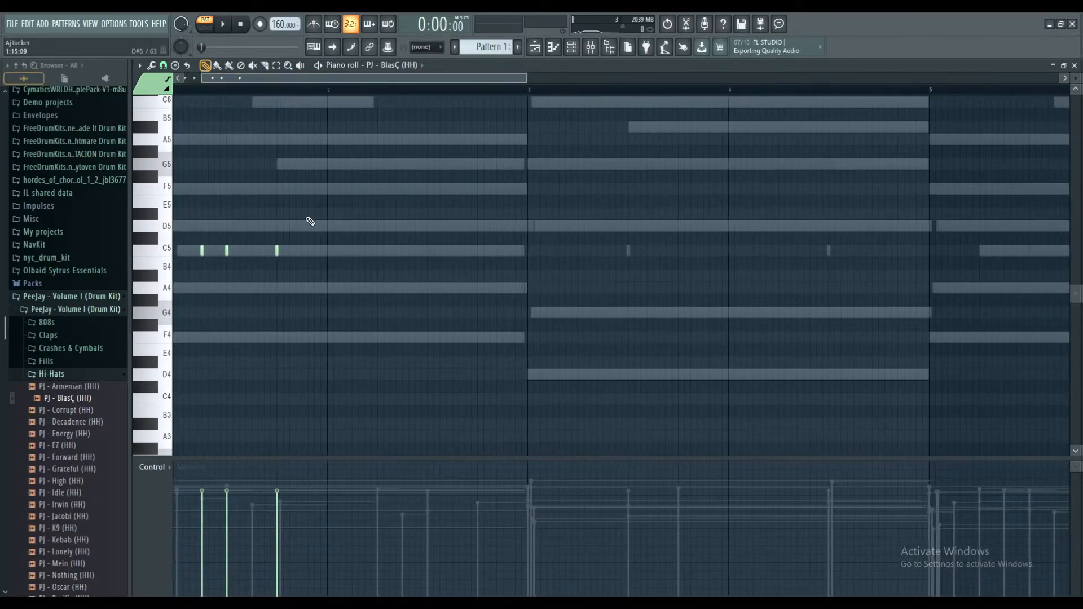
scroll(309, 97, "up", 2)
scroll(314, 96, "down", 3)
scroll(314, 96, "down", 1)
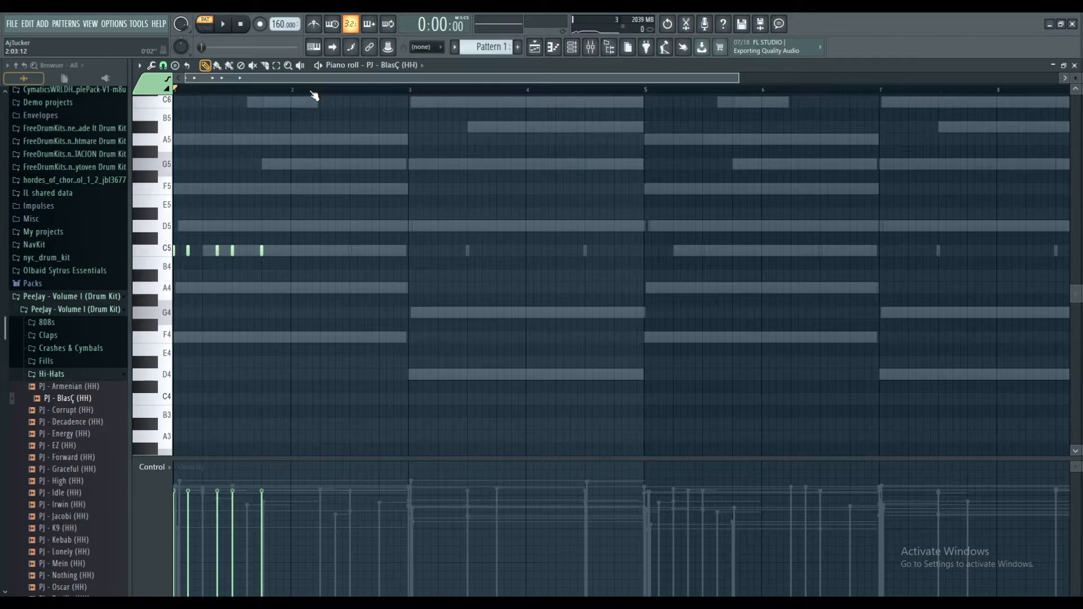
scroll(299, 100, "up", 3)
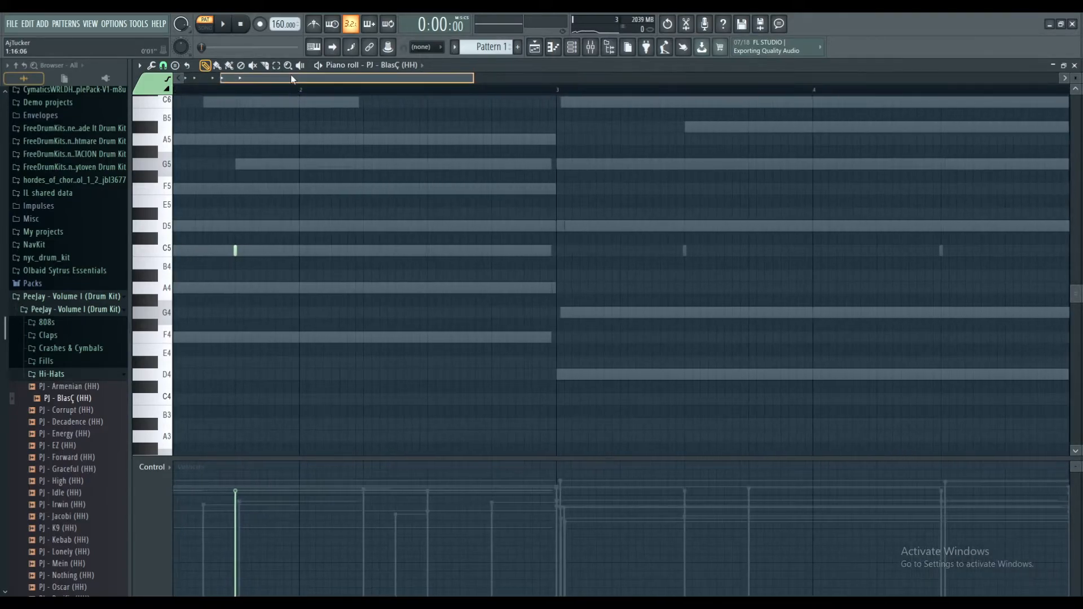
scroll(336, 97, "down", 1)
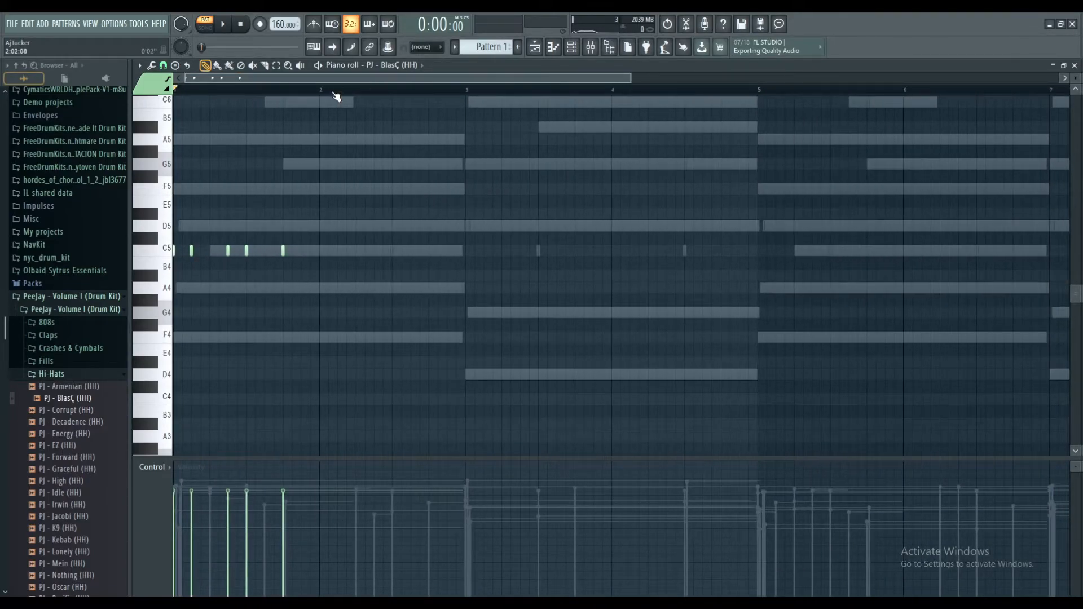
left_click(287, 251)
left_click(291, 251)
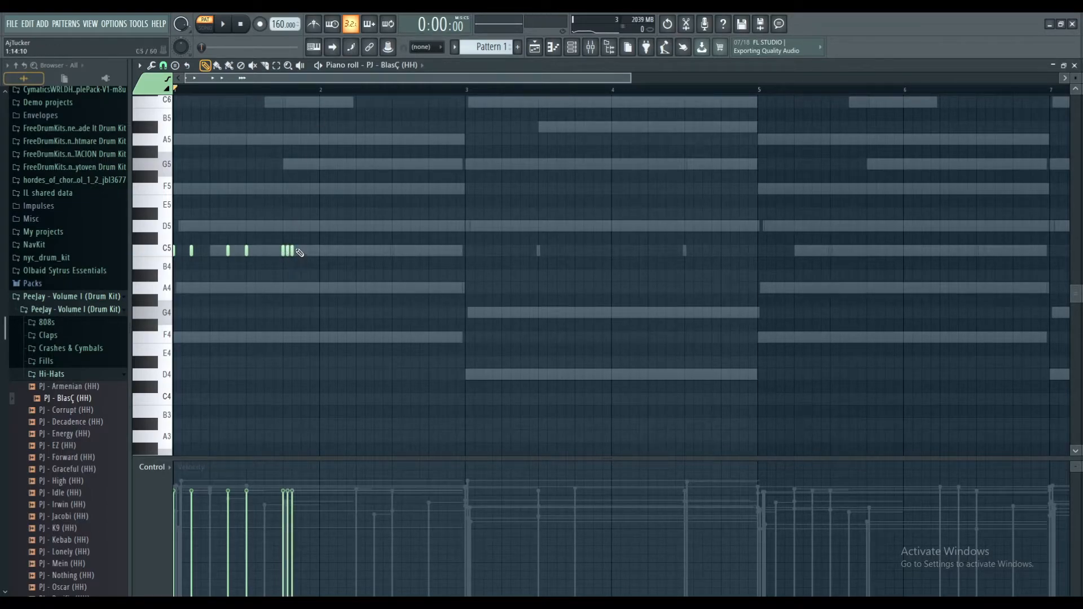
Step: Fill the gaps between the three closely spaced hi-hat hits in bar 1 with two more C5 hits
scroll(274, 98, "up", 3)
scroll(301, 100, "up", 4)
scroll(303, 105, "down", 3)
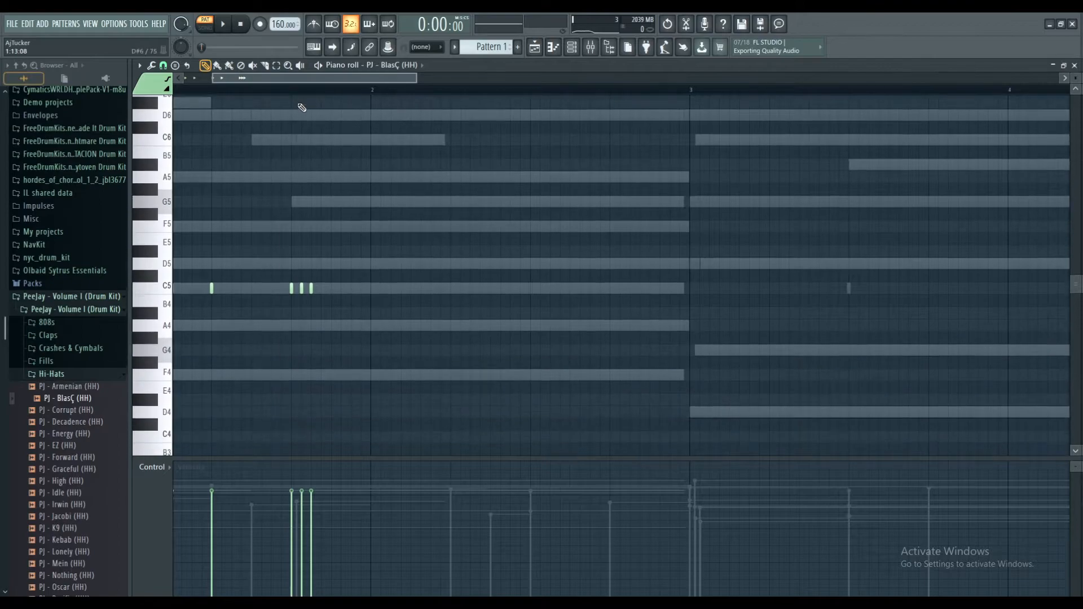
scroll(307, 118, "down", 2)
scroll(310, 196, "down", 5)
scroll(309, 188, "up", 2)
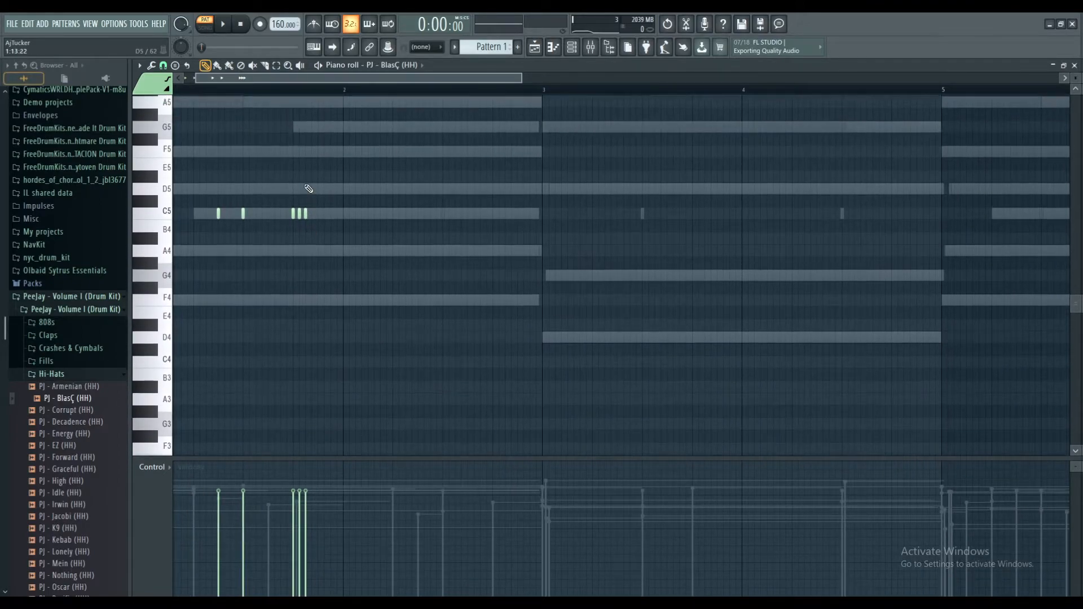
scroll(297, 99, "down", 4)
scroll(292, 136, "up", 2)
scroll(278, 96, "up", 4)
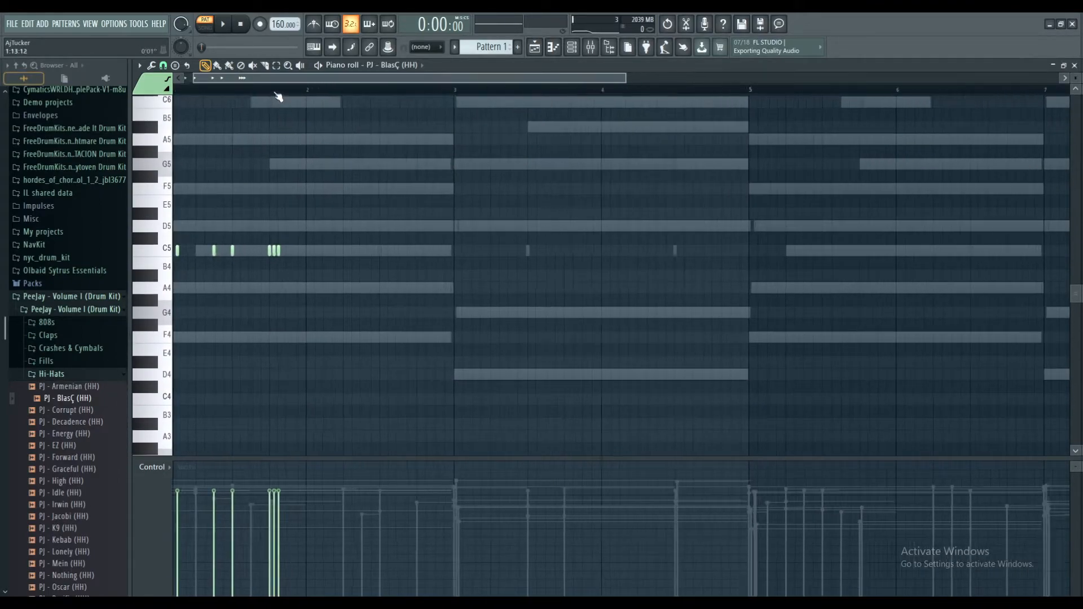
scroll(278, 96, "up", 4)
left_click(259, 250)
left_click(290, 250)
scroll(282, 98, "up", 3)
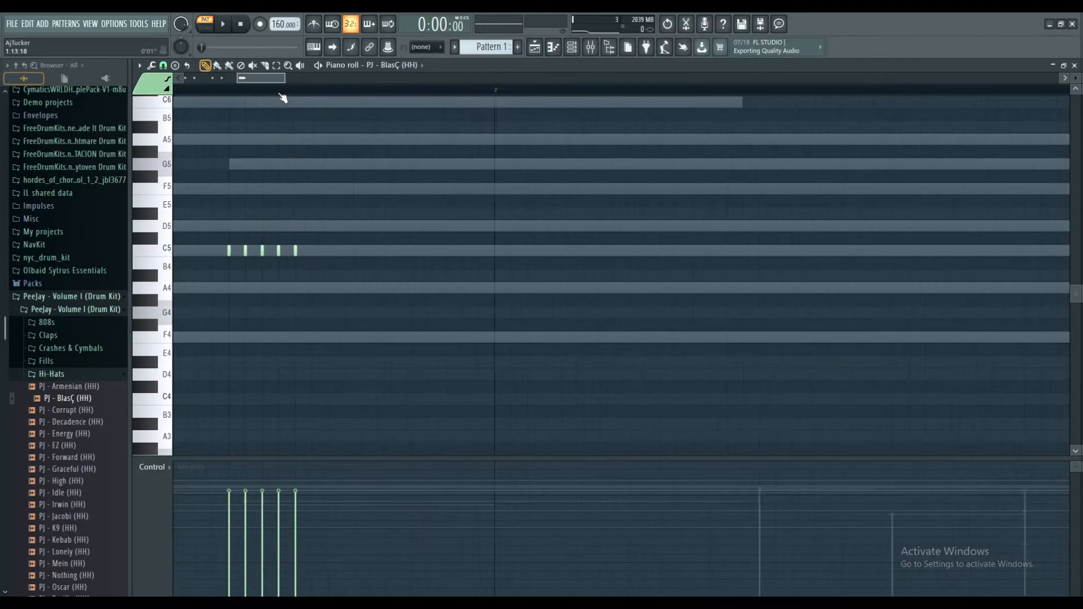
Step: Extend the hi-hat roll in bar 1 with four more evenly spaced C5 hits
left_click_drag(263, 78, 258, 78)
left_click(470, 251)
left_click(498, 250)
left_click(524, 251)
left_click(551, 251)
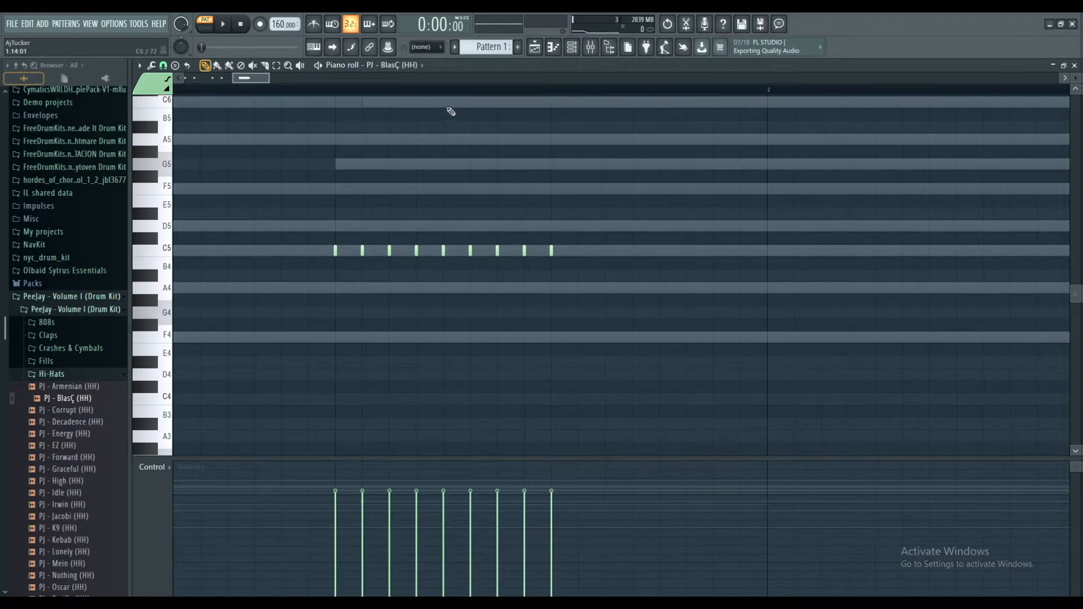
Step: Continue the C5 hi-hat roll with seven more equally spaced hits, ending just before bar 2
scroll(446, 97, "down", 5)
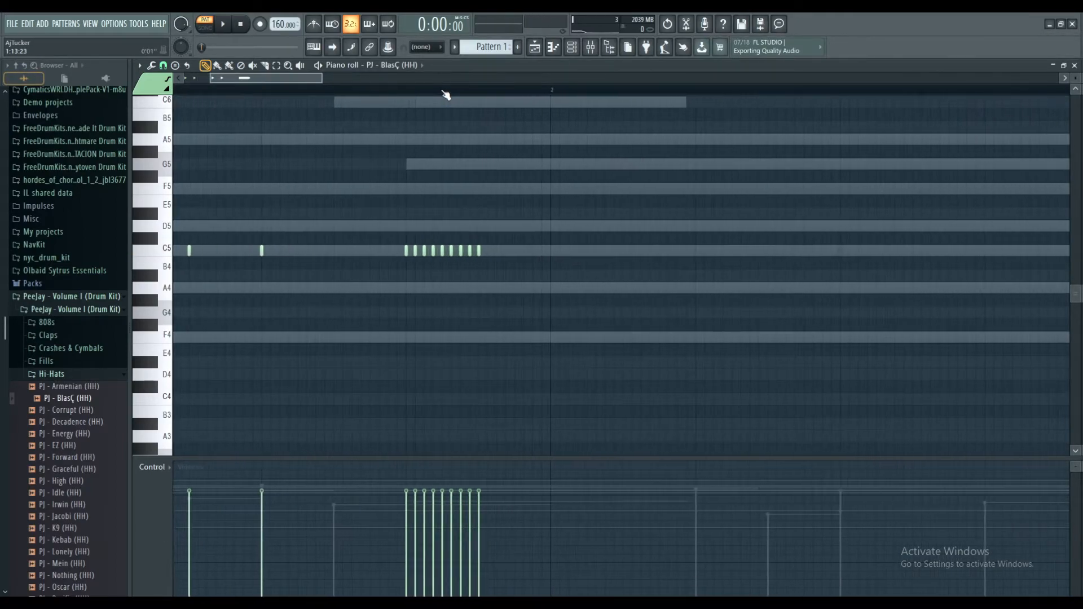
scroll(445, 95, "up", 2)
left_click(496, 251)
left_click(506, 251)
left_click(517, 251)
left_click(528, 251)
left_click(537, 251)
left_click(549, 250)
left_click(559, 250)
left_click(570, 251)
right_click(569, 250)
Step: Fade the hi-hat roll's velocities steadily down to near zero and add a C5 hit in bar 2 with its velocity raised to match the earlier hits
mouse_move(410, 502)
left_mouse_down()
mouse_move(517, 585)
mouse_move(558, 596)
left_mouse_up()
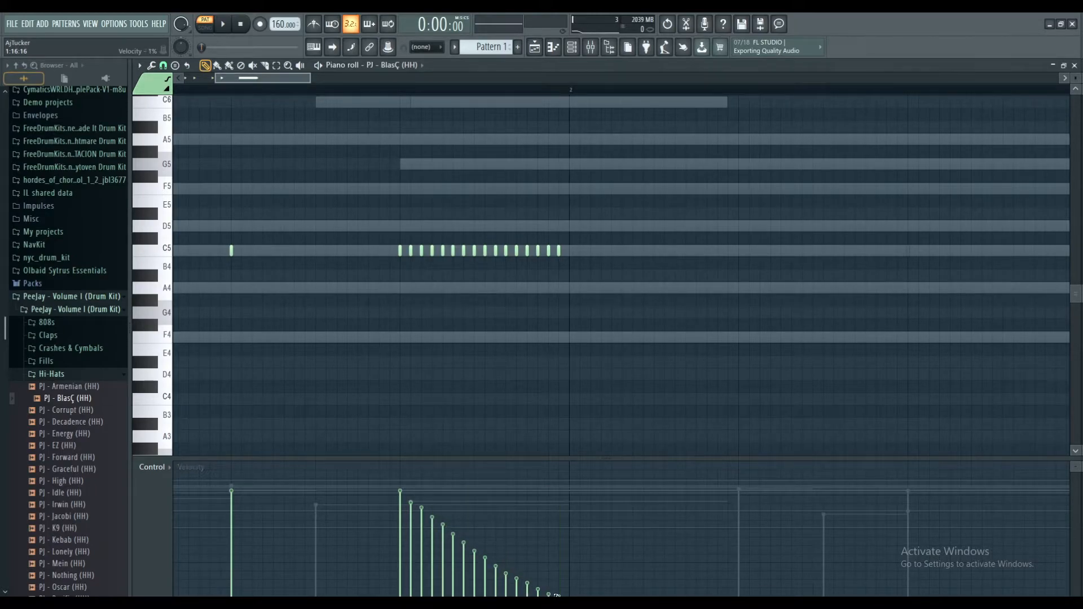
key("space")
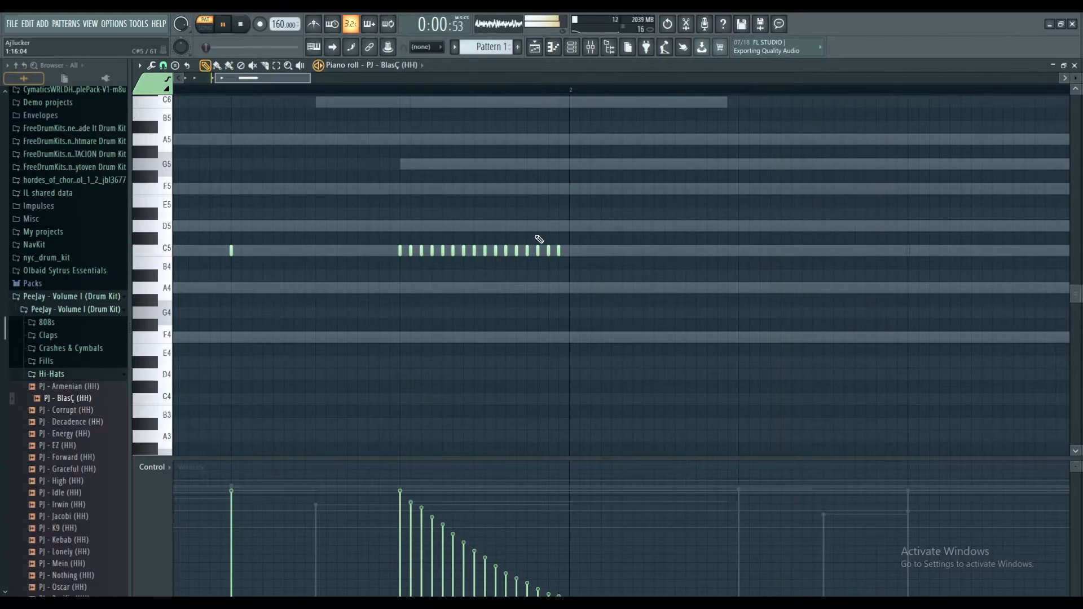
left_click(655, 249)
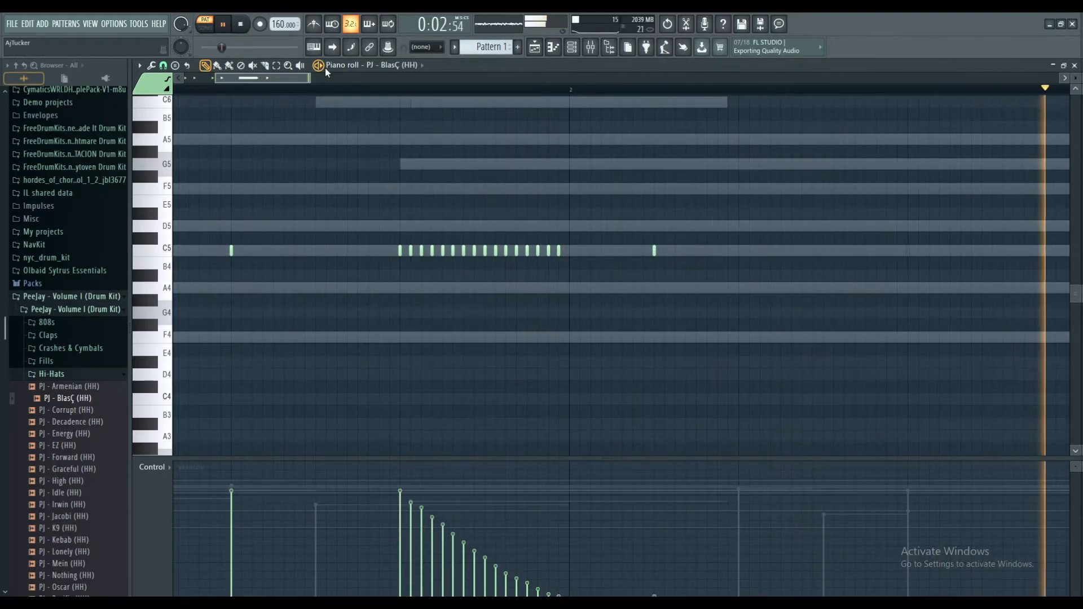
key("space")
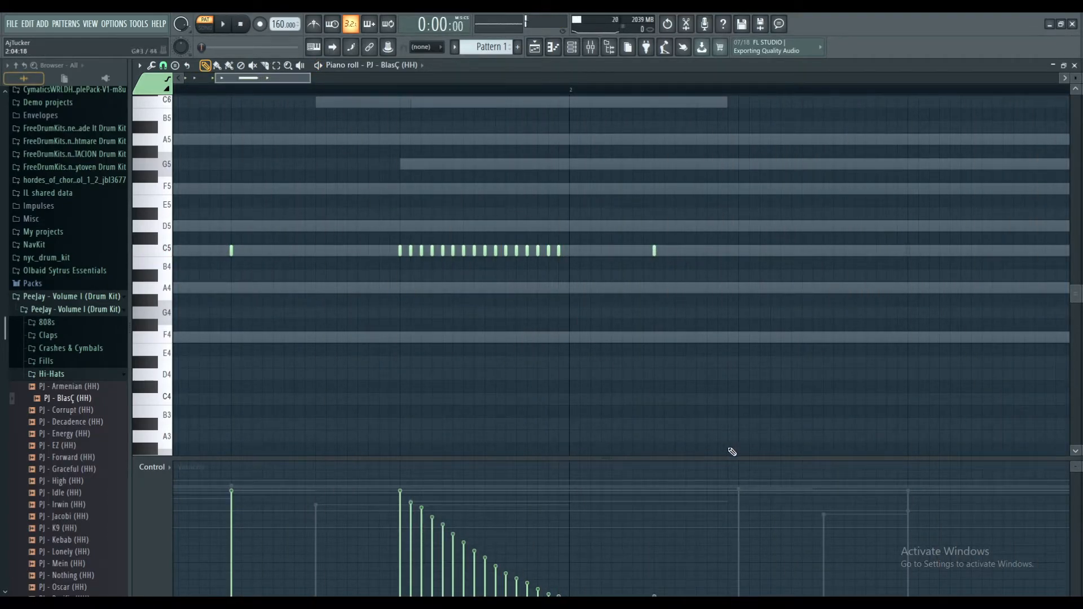
left_click(655, 496)
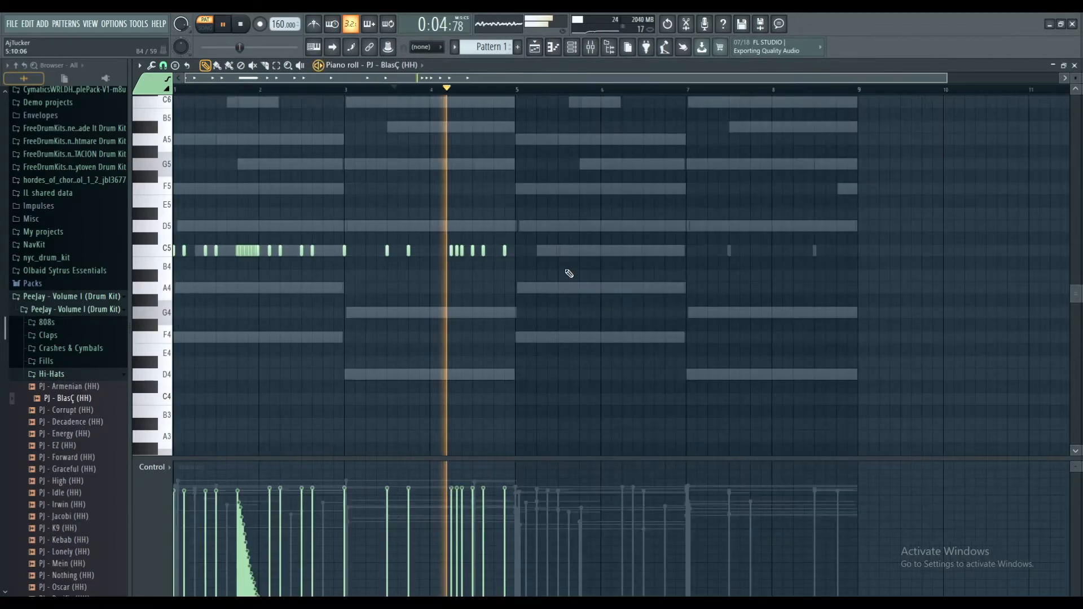
Step: Duplicate the hi-hat pattern of bars 1 to 4 into bars 5 to 8 and play it back
key("space")
left_click_drag(557, 162, 174, 345)
left_click_drag(173, 250, 516, 269)
left_click(496, 228)
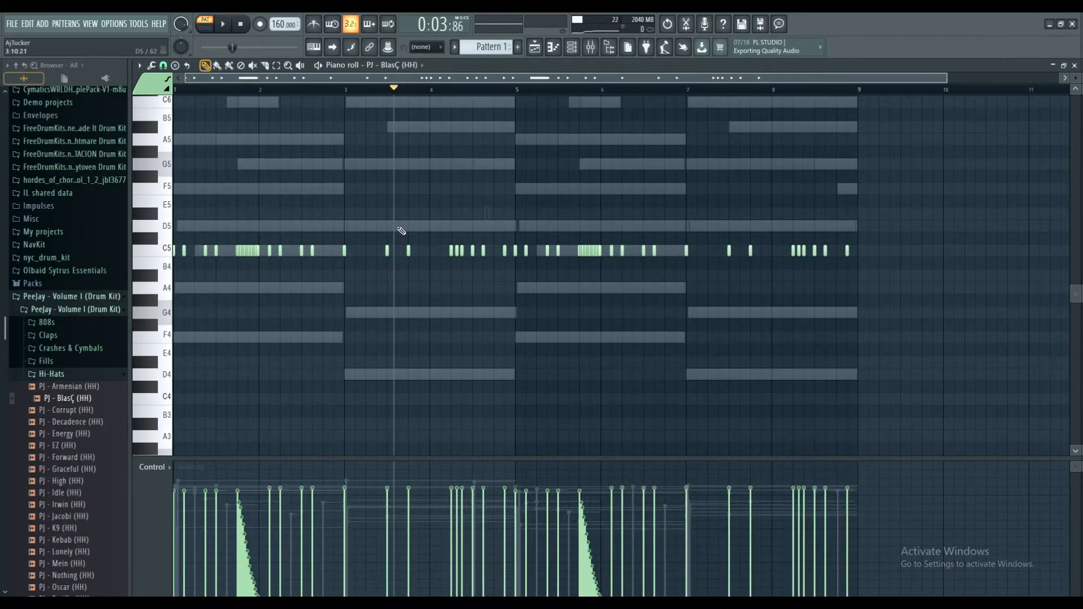
key("space")
scroll(467, 87, "down", 1)
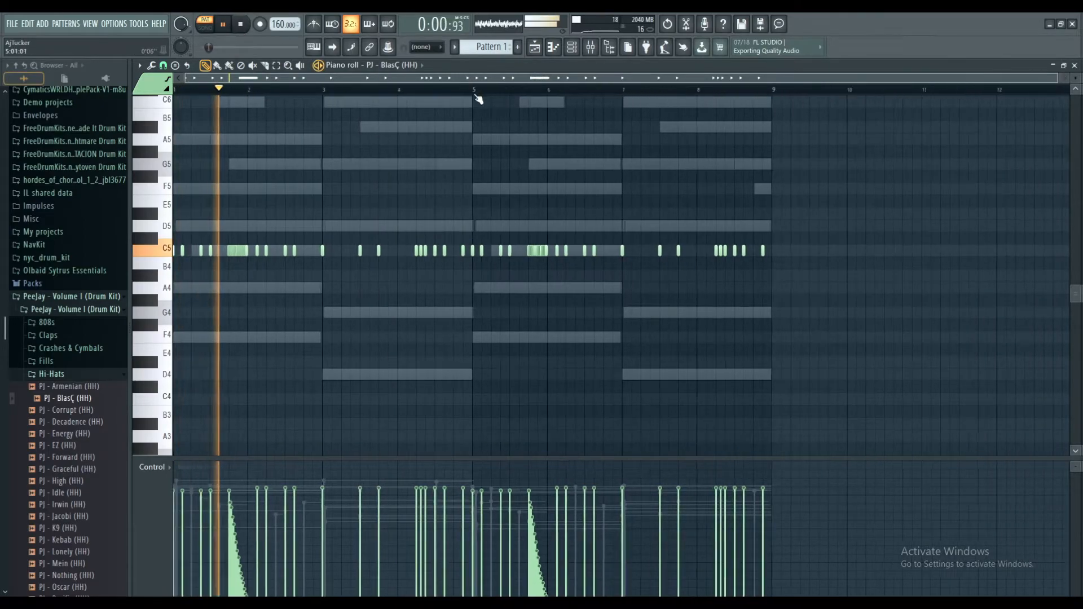
Step: Load the PJ - Spinz C (808) from the PeeJay kit's 808s folder into a new channel
key("F6")
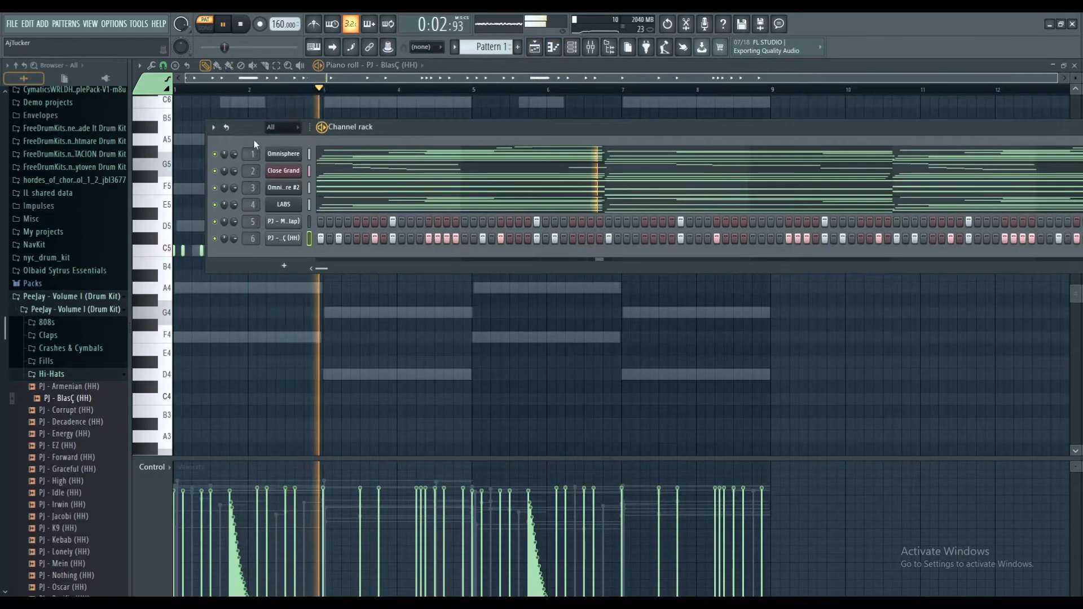
left_click(85, 321)
left_click(87, 316)
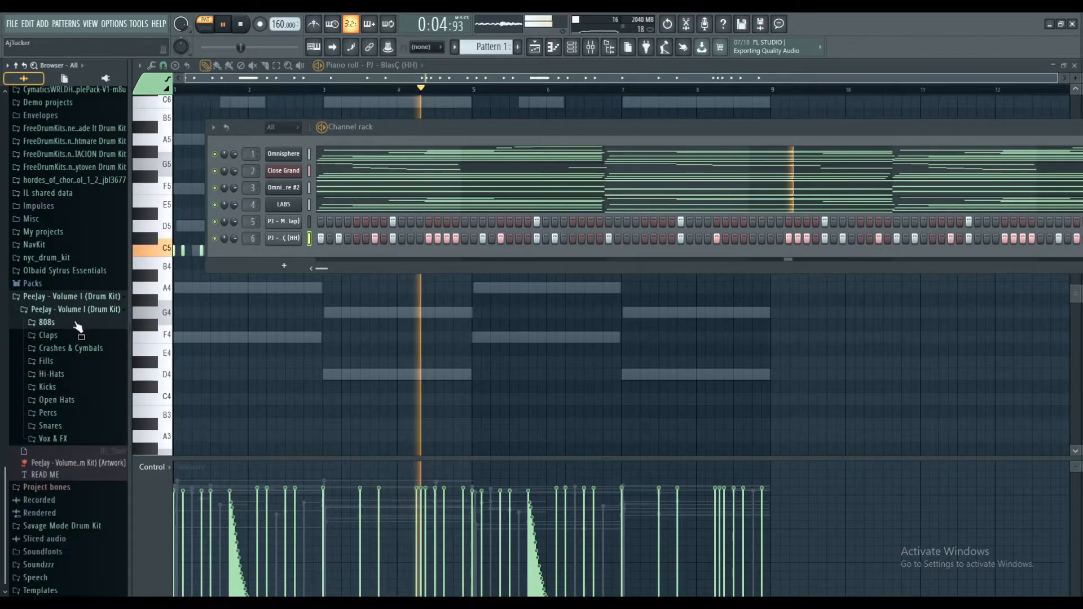
left_click(76, 317)
scroll(77, 334, "down", 6)
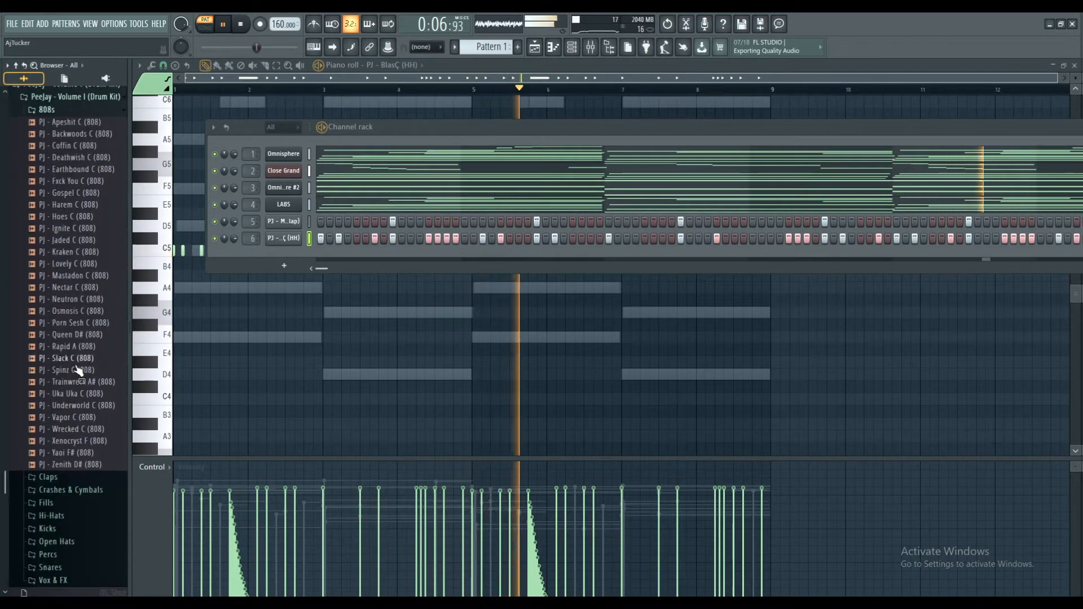
left_click(241, 25)
left_click_drag(68, 369, 286, 253)
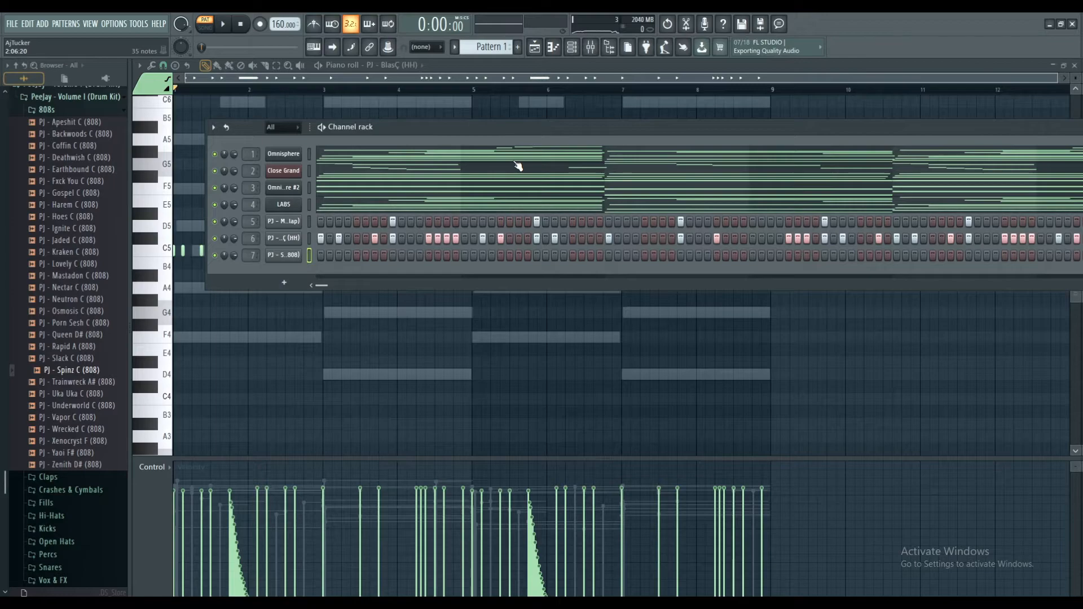
left_click(573, 50)
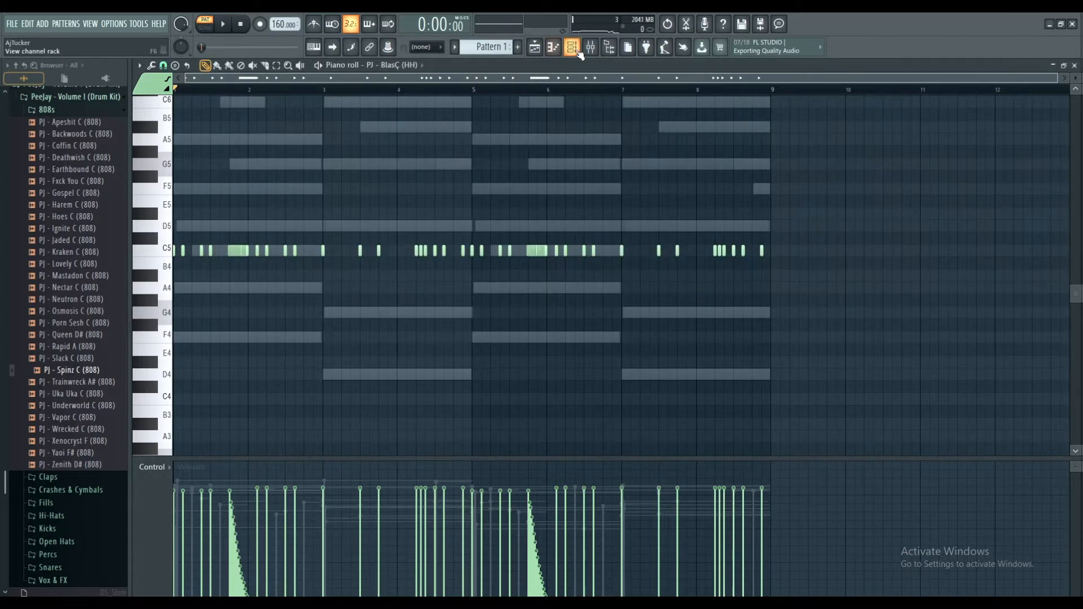
left_click(589, 48)
left_click(156, 366)
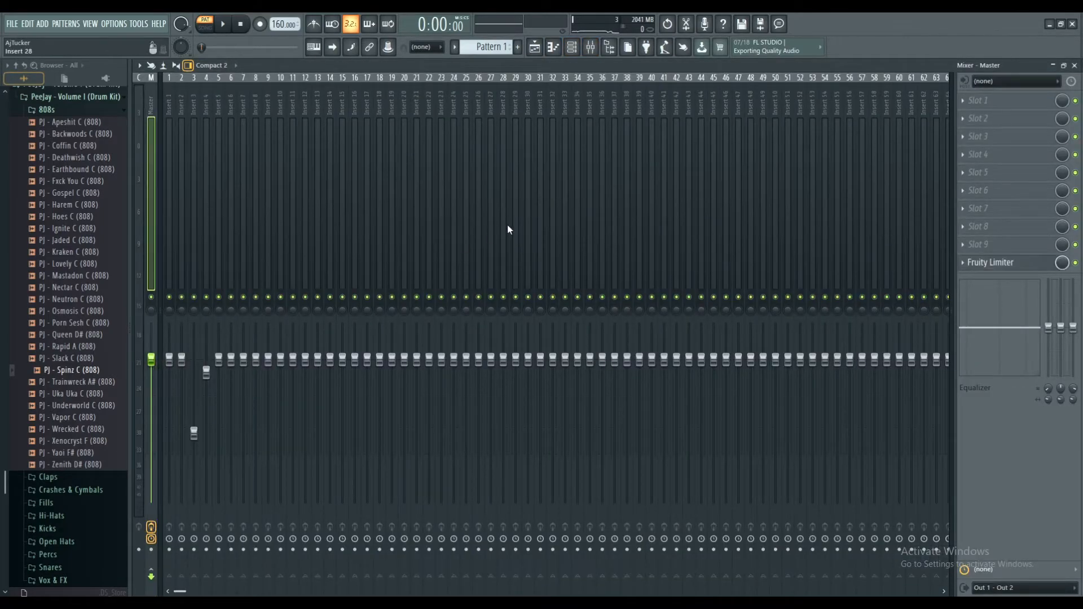
left_click(537, 48)
left_click(572, 48)
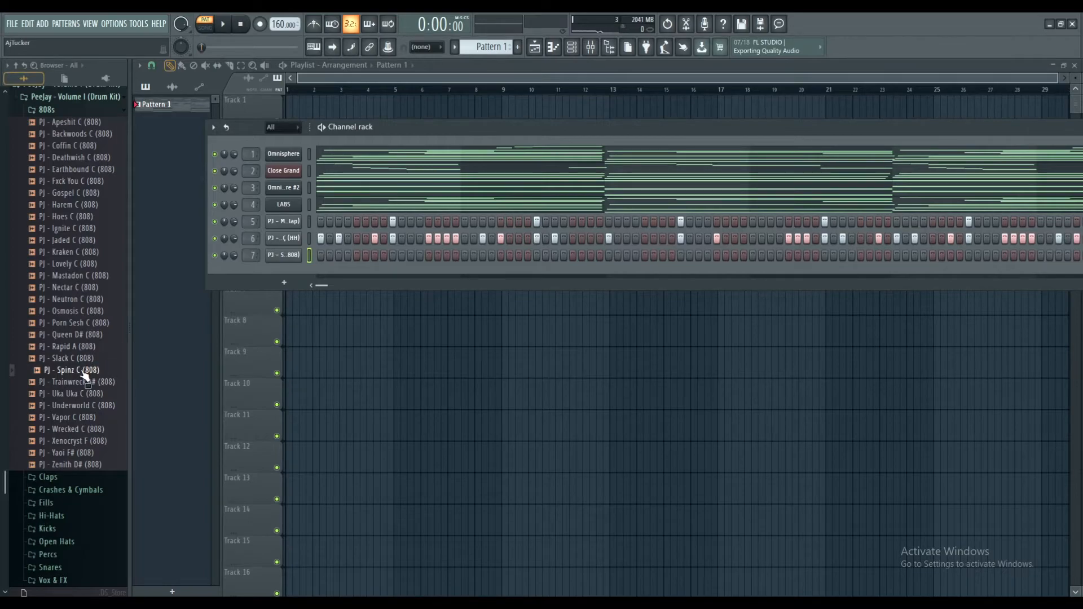
Step: Raise the precomputed gain boost of the Spinz 808 sample to about 6% and audition it
left_click(283, 255)
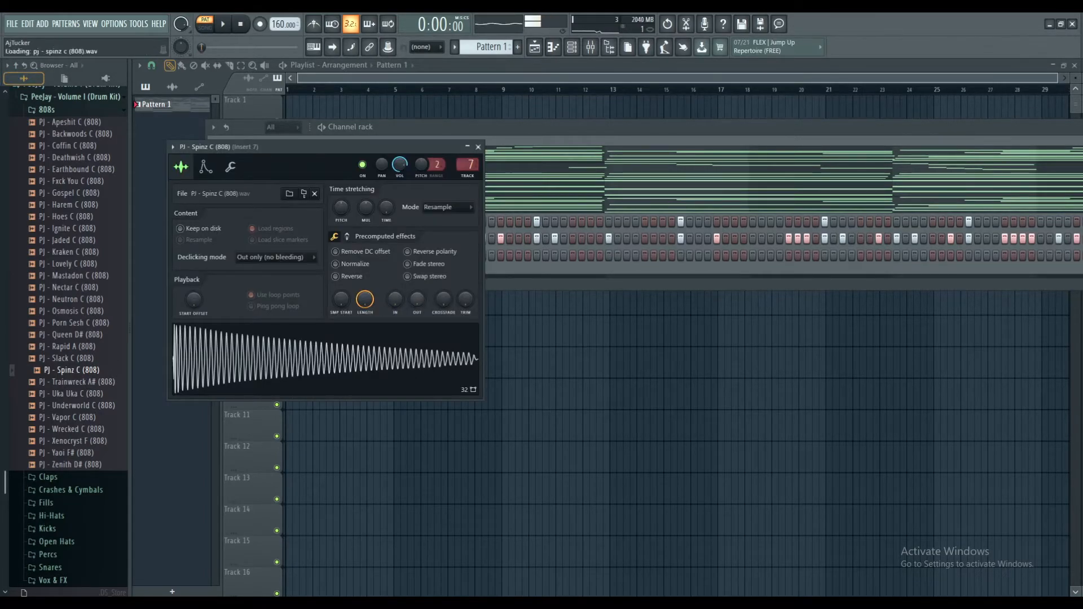
left_click(347, 237)
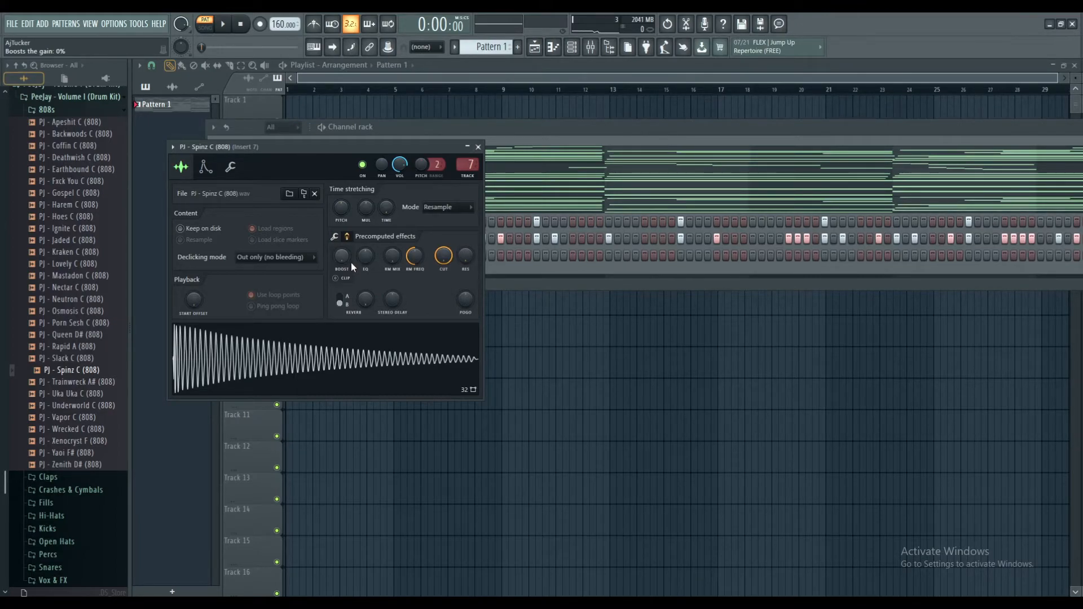
left_click_drag(342, 257, 342, 242)
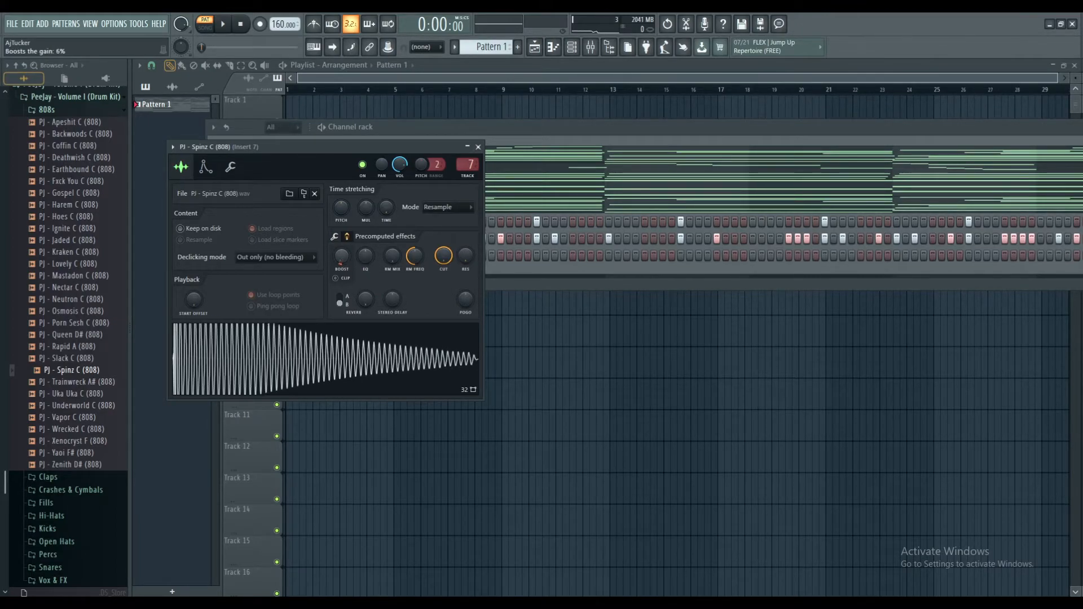
key("space")
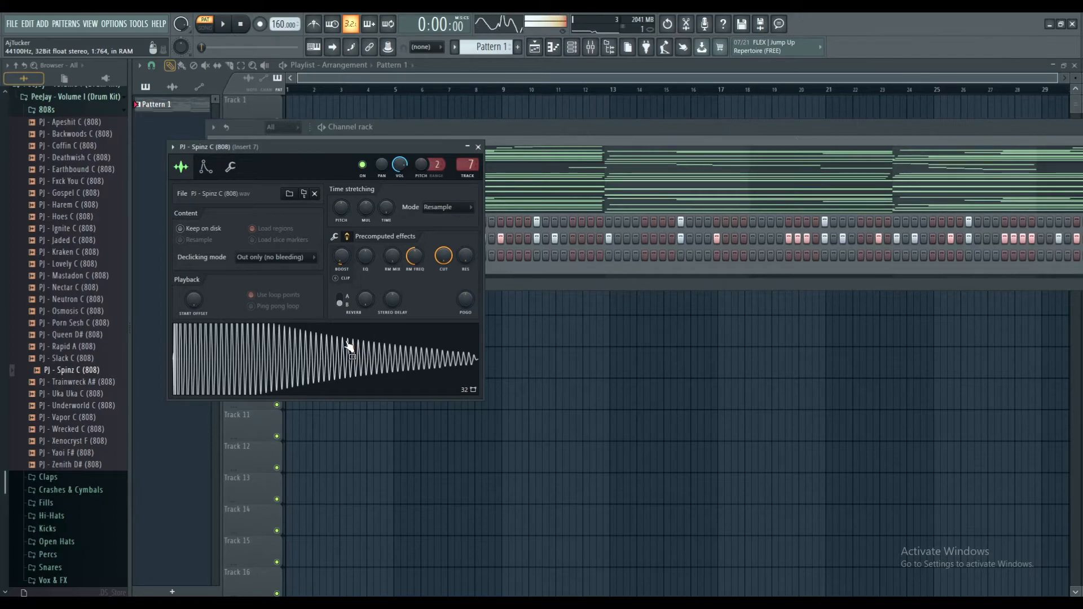
Step: Place the Spinz 808 notes: F5 in bars 1 and 2, D5 at the start of bar 3, and two D5 notes in bar 4
key("F7")
left_click(241, 24)
left_click(223, 24)
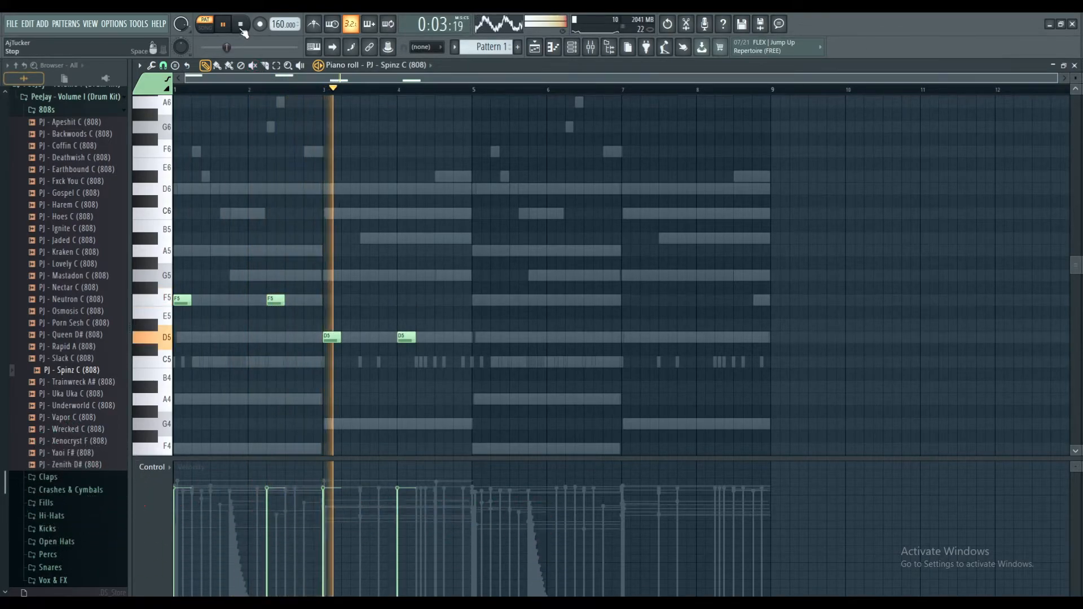
left_click(422, 338)
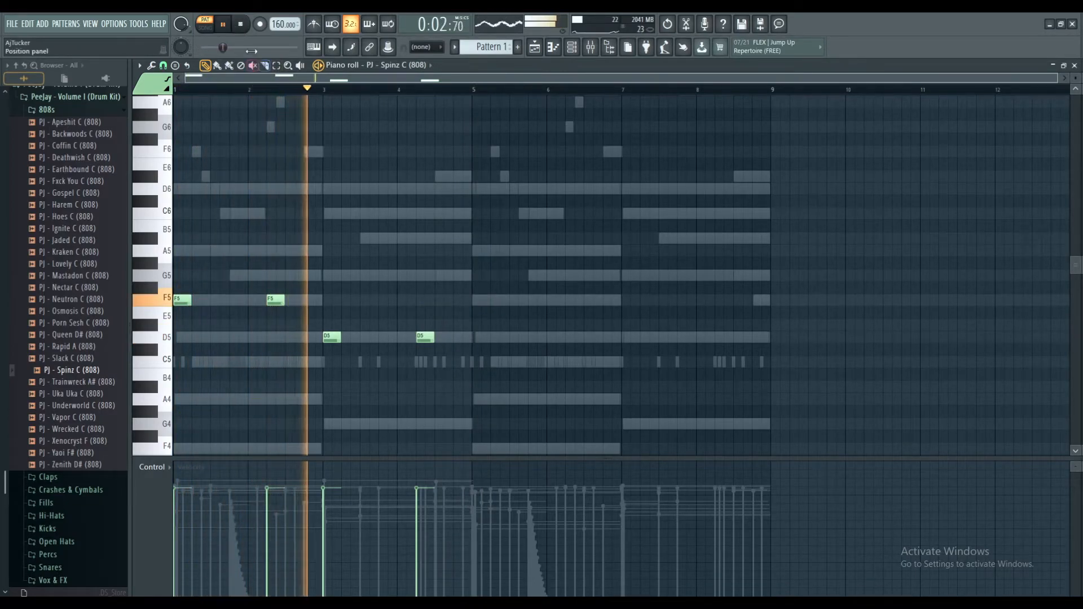
left_click(453, 338)
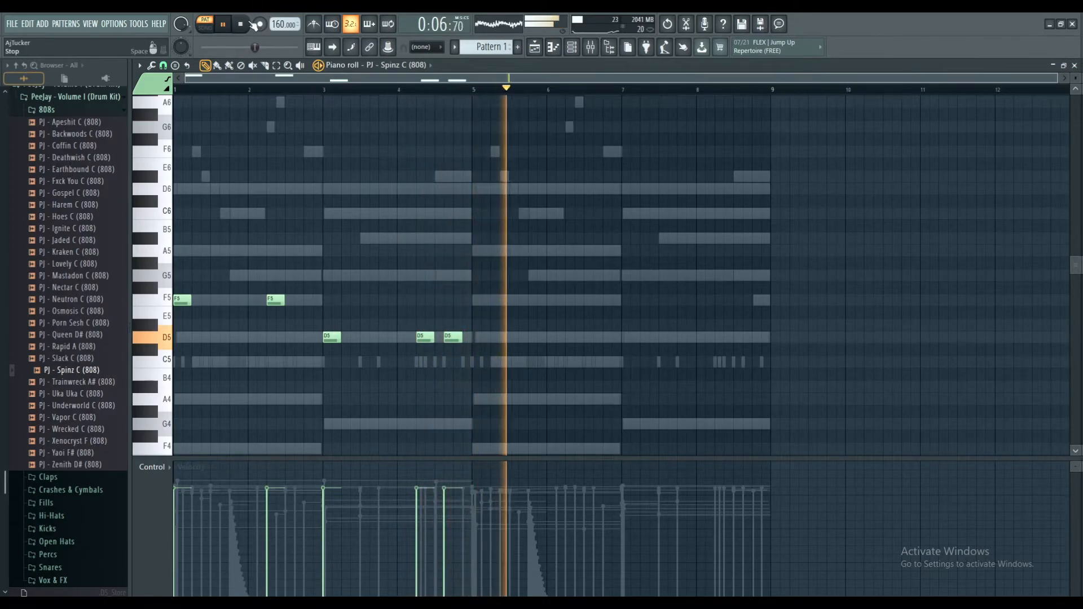
Step: Stop playback and duplicate the five 808 notes of bars 1 to 4 into bars 5 to 8
key("space")
left_click_drag(522, 417, 479, 300)
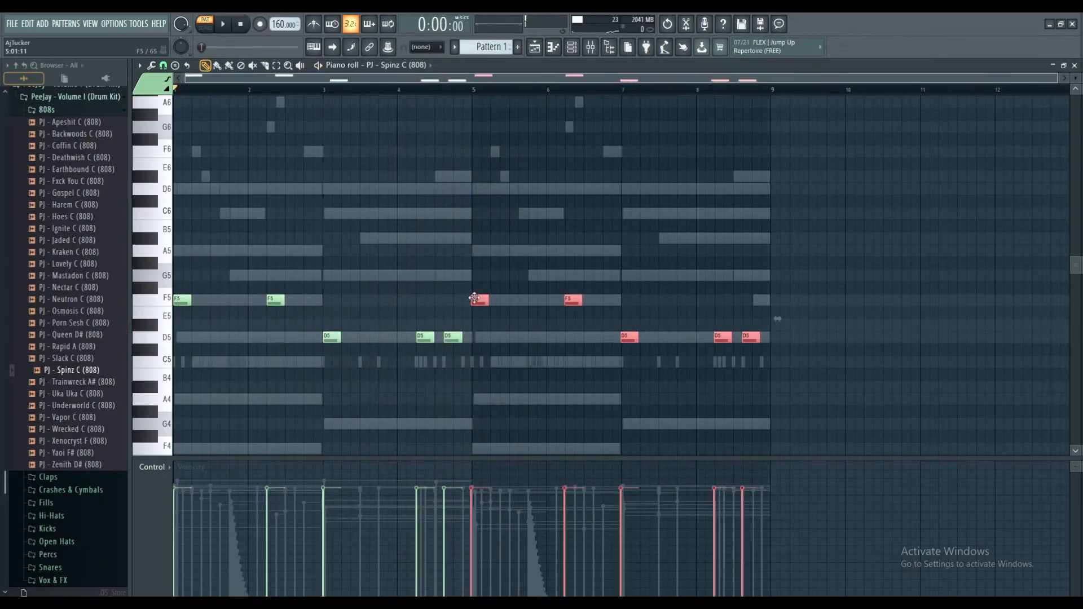
left_click(479, 278, "ctrl")
Step: Add a short D5 808 note ending at bar 9 and stretch all 808 notes so each reaches the following one
left_click(763, 338)
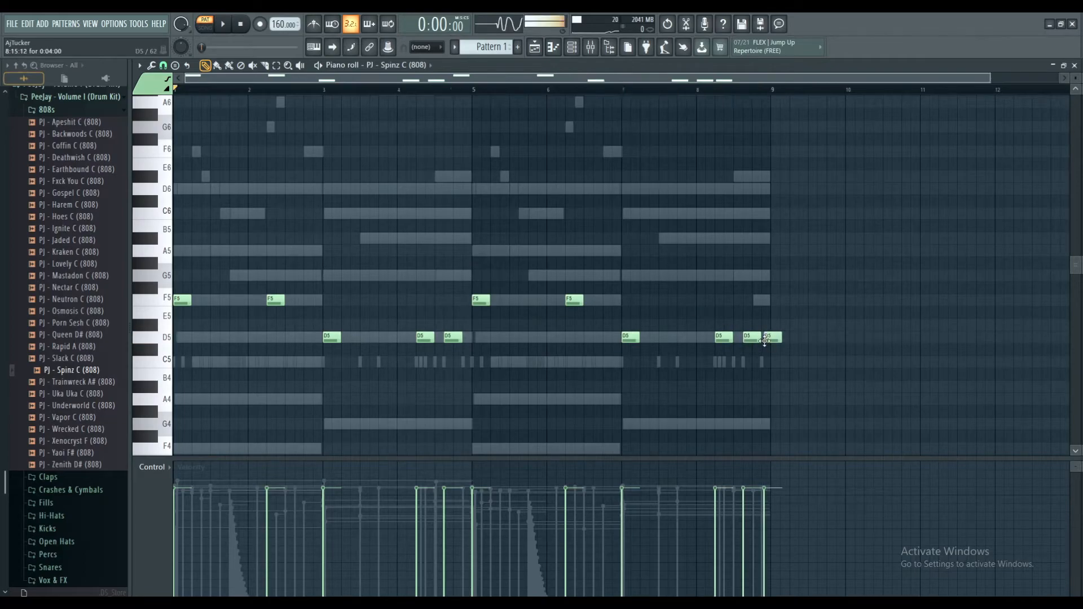
left_click_drag(771, 342, 769, 342)
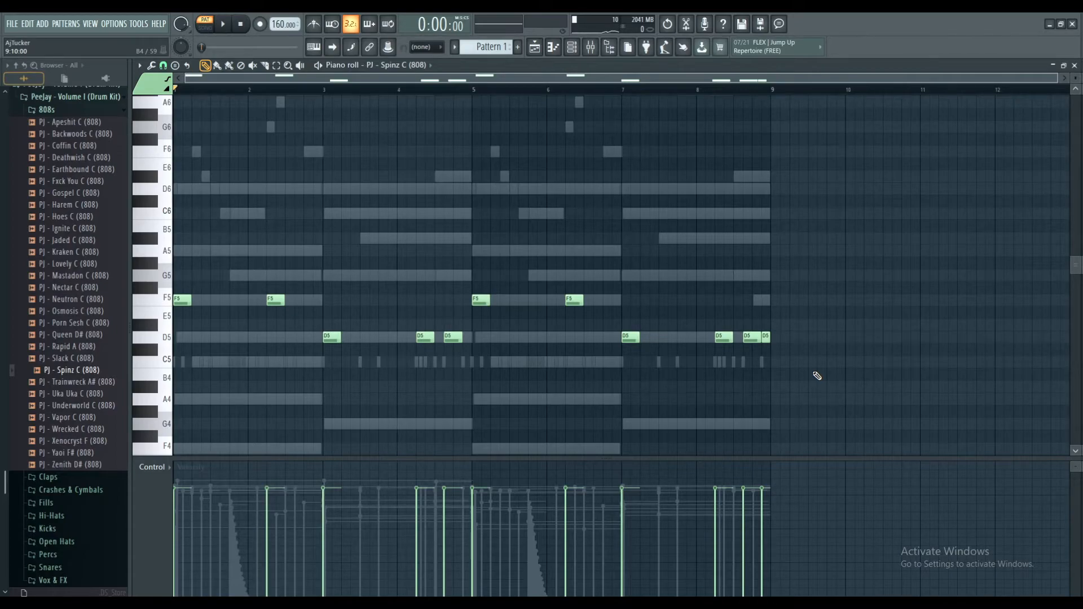
key("ctrl+l")
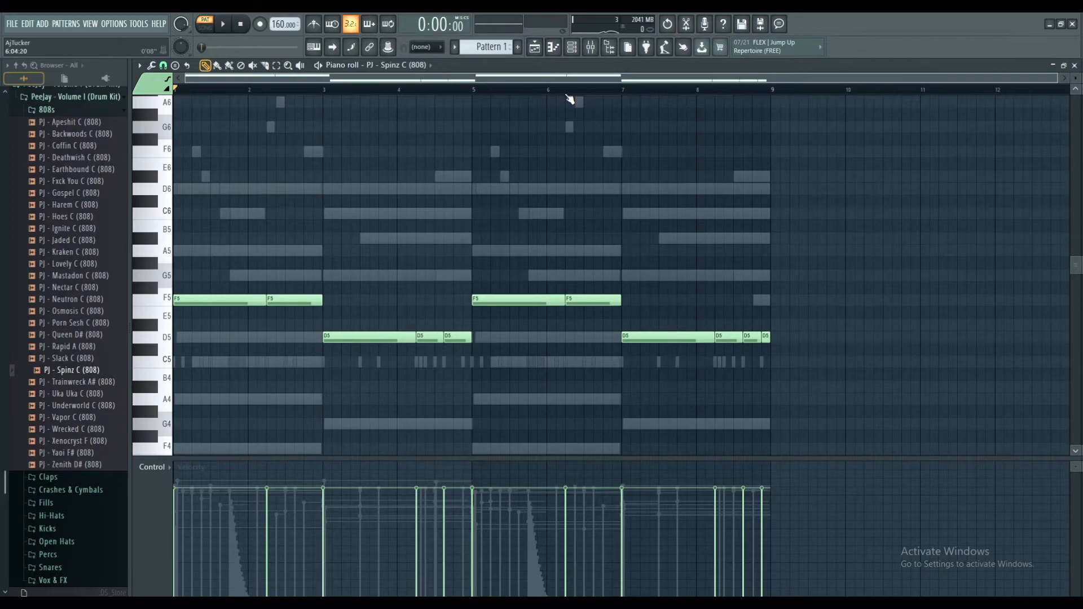
Step: Enable the Spinz 808's volume envelope with maximum hold and minimum attack, decay, sustain and release, then audition it and close the sampler
left_click(539, 49)
left_click(543, 50)
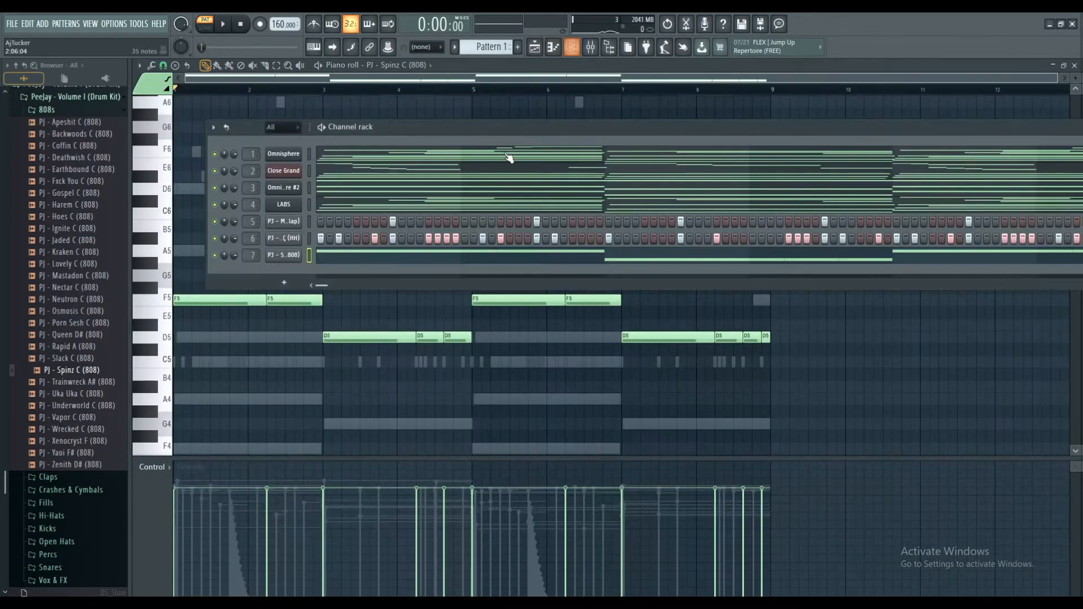
left_click(285, 254)
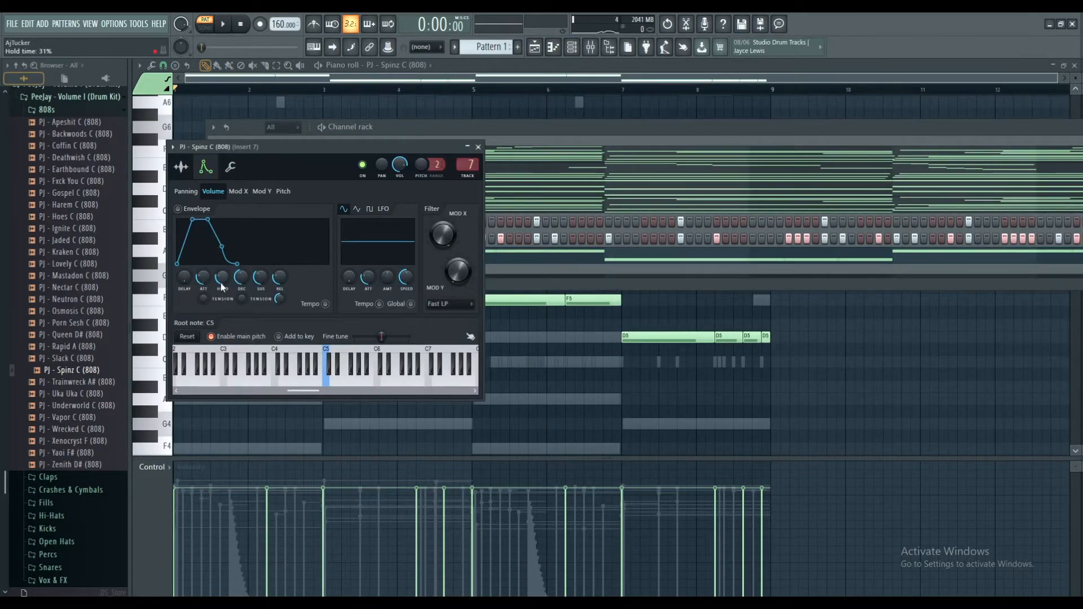
left_click_drag(221, 287, 279, 302)
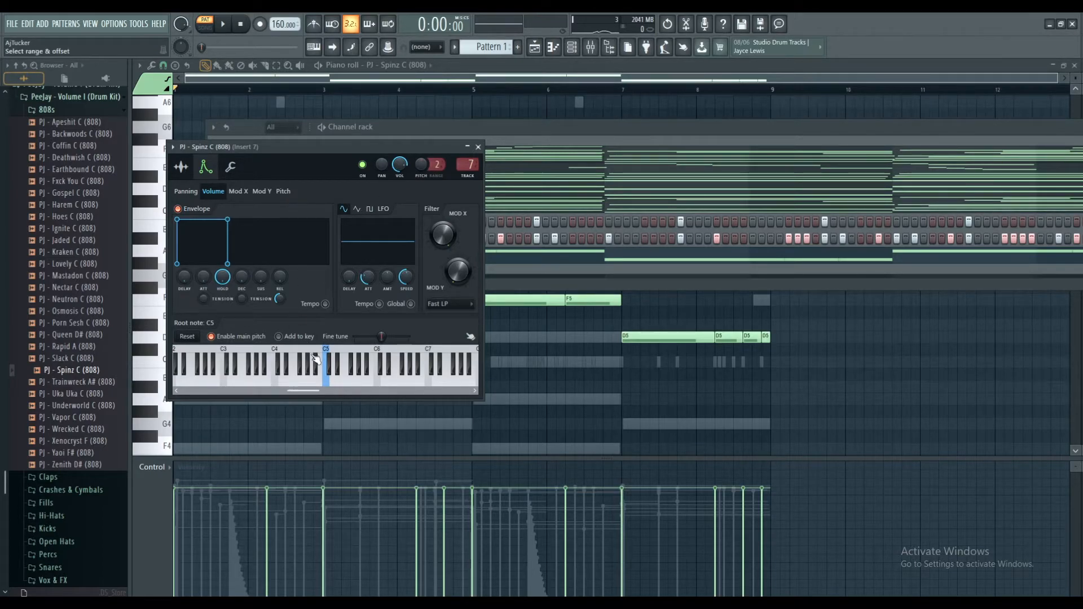
left_click(330, 384)
left_click(331, 383)
left_click(332, 380)
left_click(479, 147)
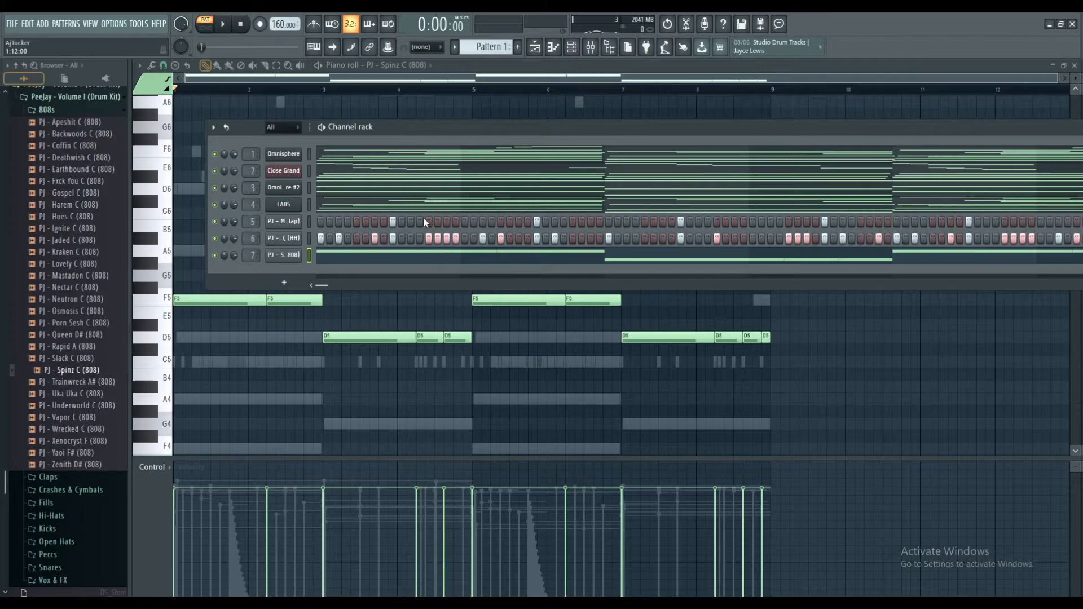
Step: Load Fruity Parametric EQ 2 into the first effect slot of mixer Insert 1
left_click(591, 49)
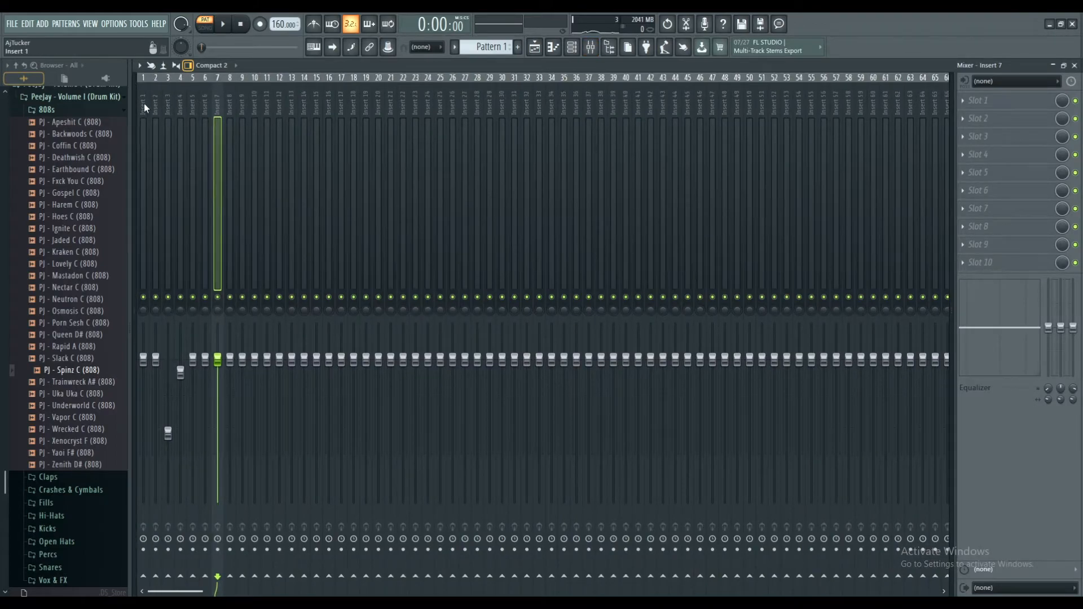
scroll(141, 104, "left", 2)
left_click(172, 107)
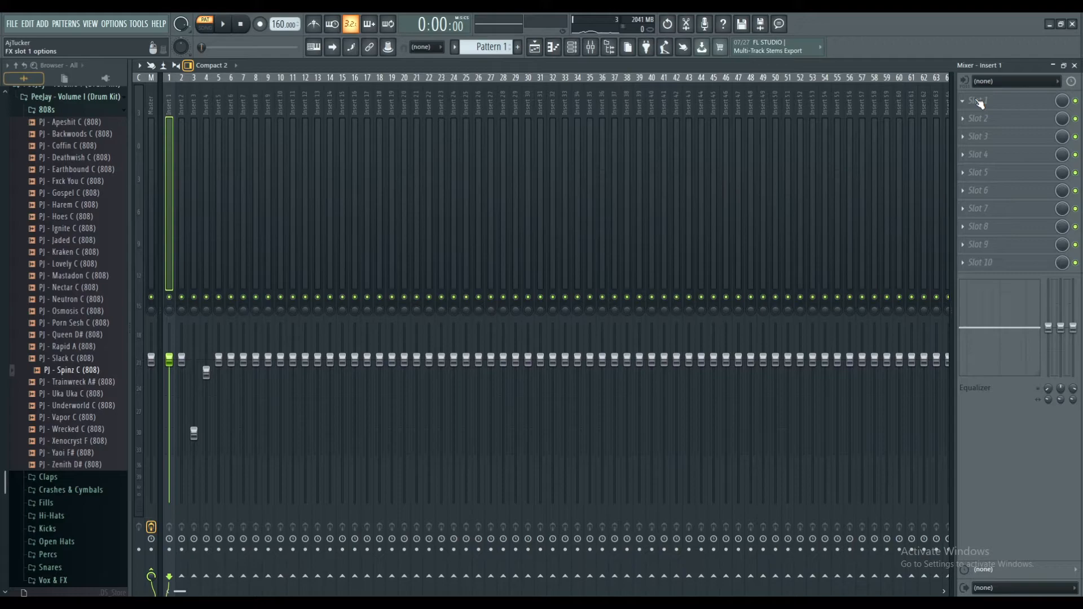
left_click(980, 103)
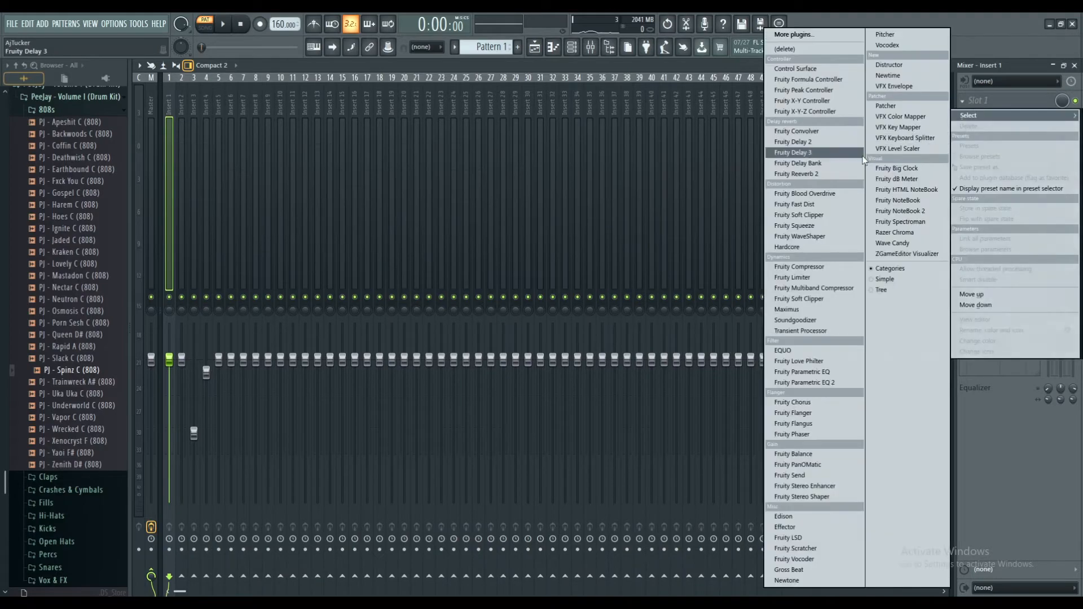
left_click(801, 382)
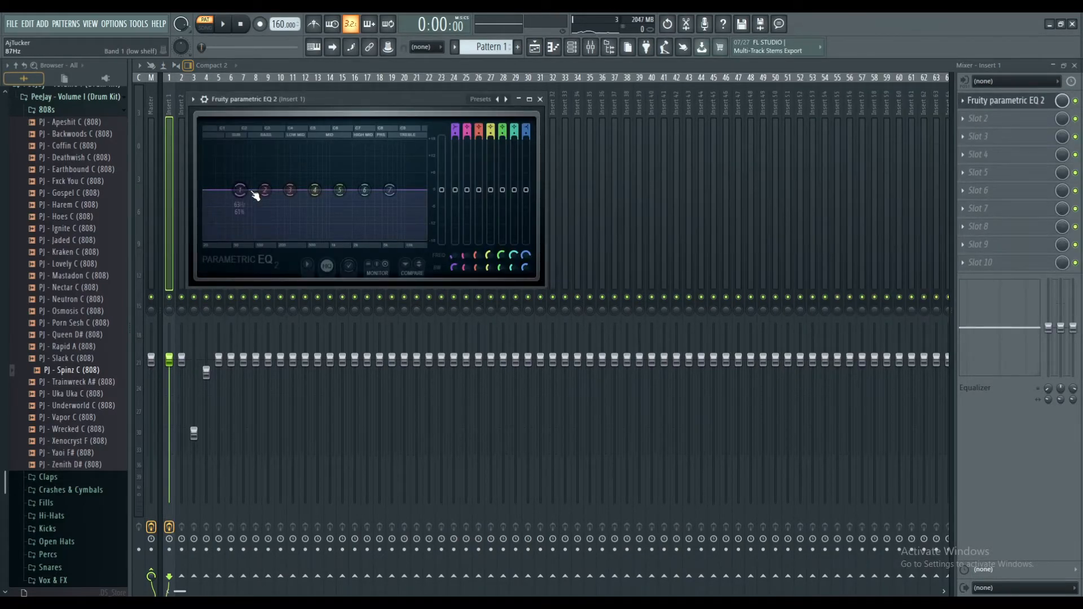
Step: Cut the lows on Insert 1 by setting EQ band 1 to -18 dB at 120 Hz, and close the EQ
left_click_drag(240, 190, 261, 237)
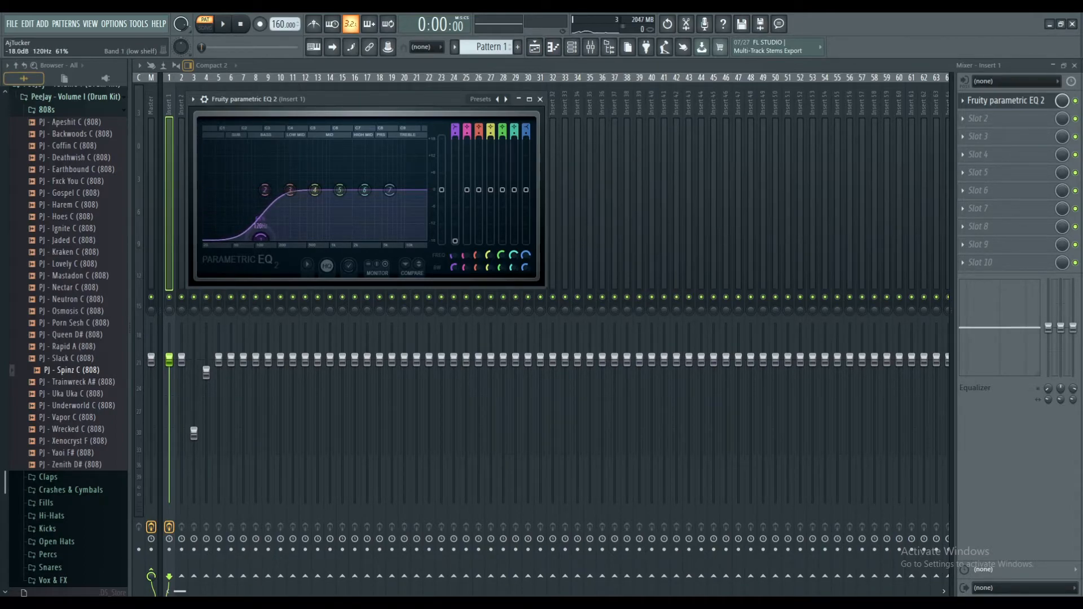
left_click(541, 100)
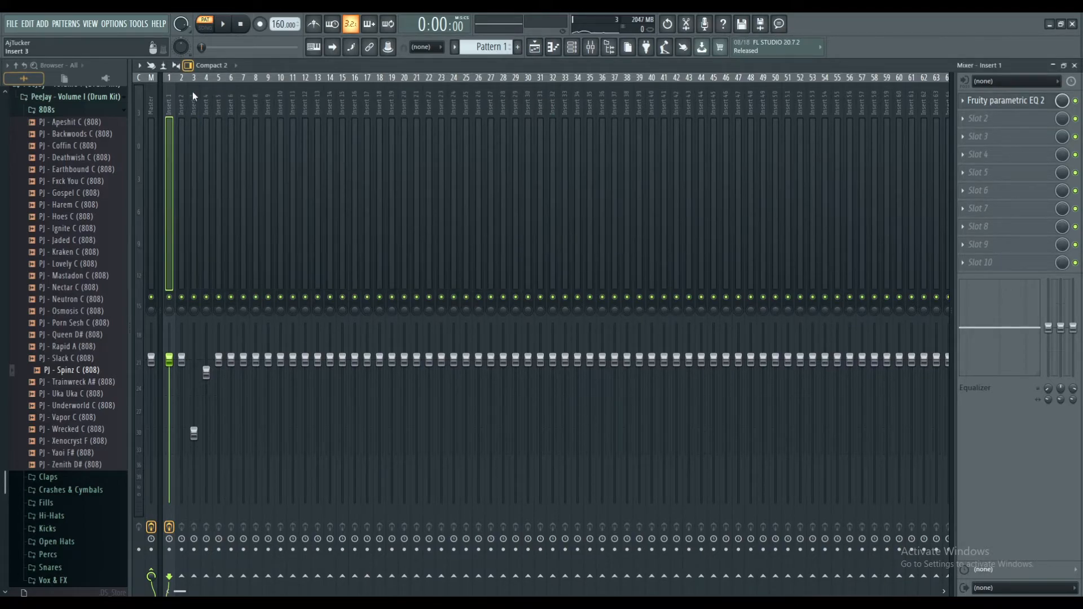
Step: Load Fruity Parametric EQ 2 into the first effect slot of Insert 2 and pull its low-shelf band down
left_click(181, 99)
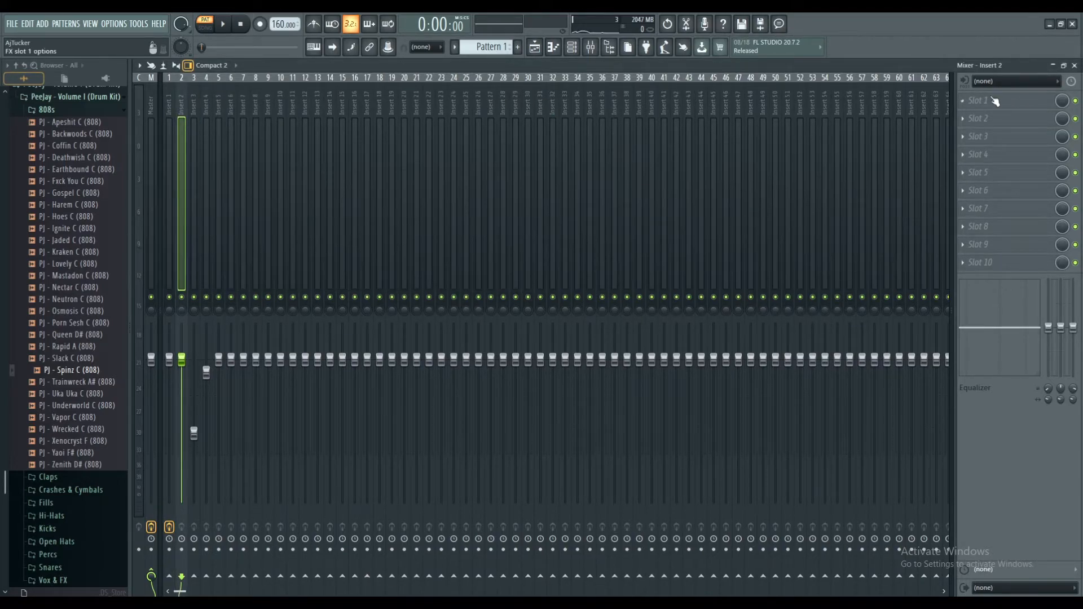
left_click(973, 100)
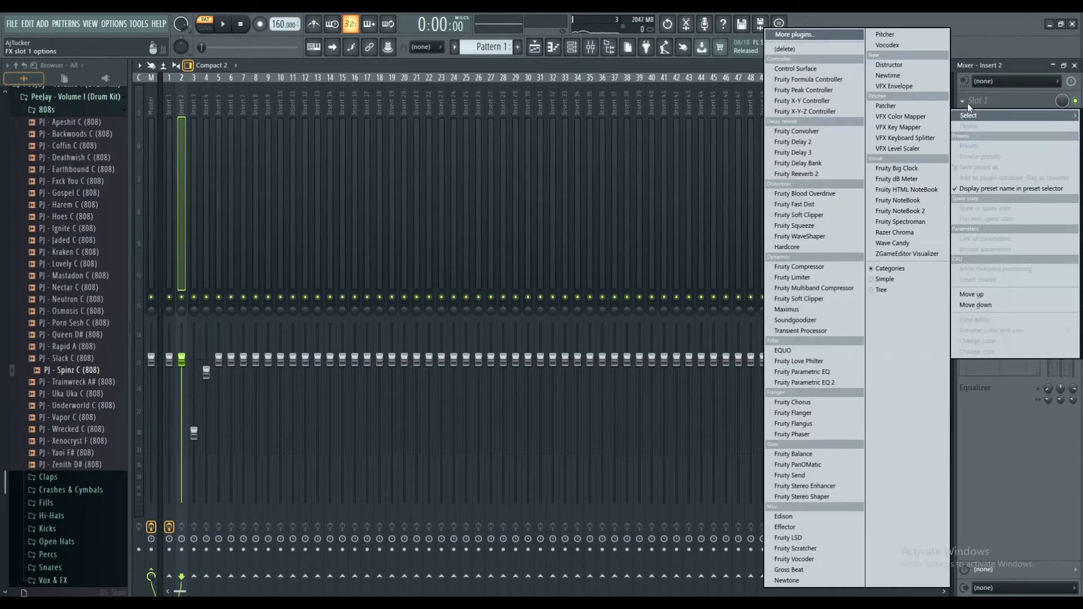
left_click(834, 381)
left_click_drag(278, 309, 299, 343)
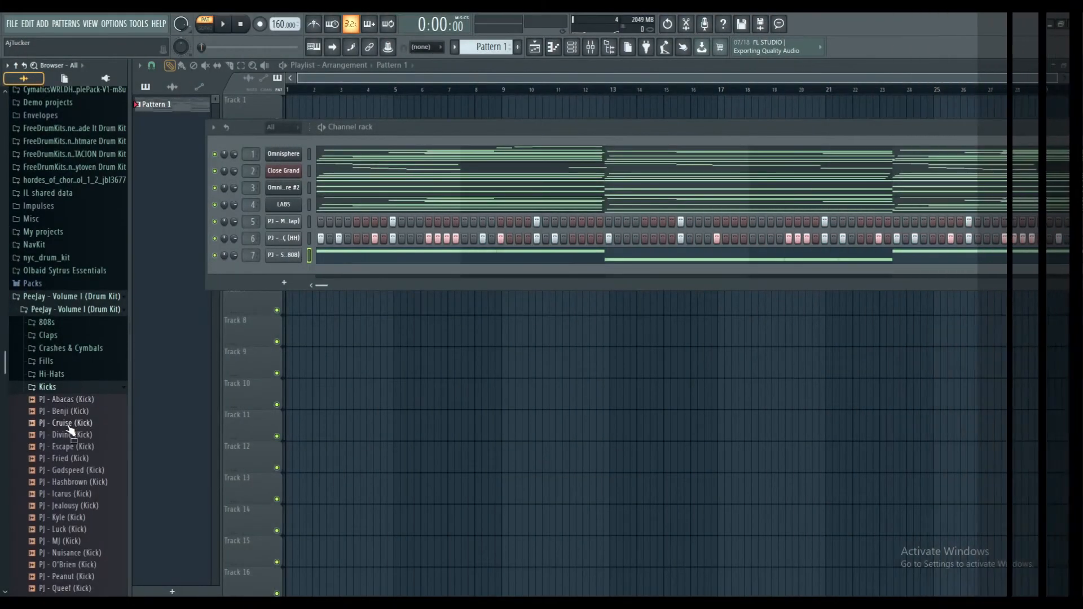
Step: Add PJ - Benji (Kick) from the PeeJay kit as a new channel and route it to mixer track 8
left_click(68, 413)
left_click_drag(69, 417, 246, 264)
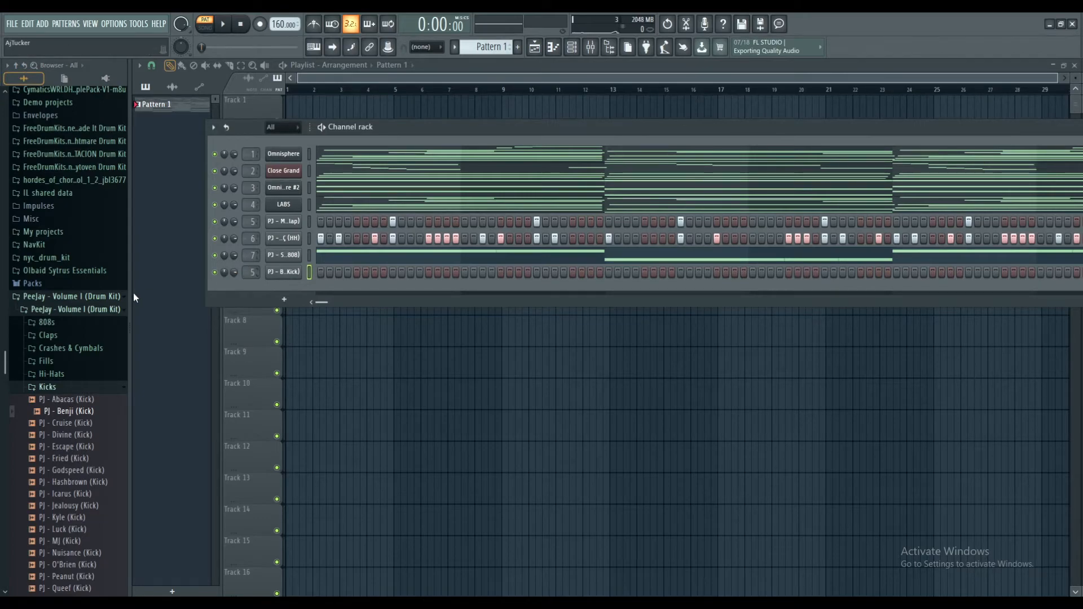
left_click(102, 296)
key("ctrl+l")
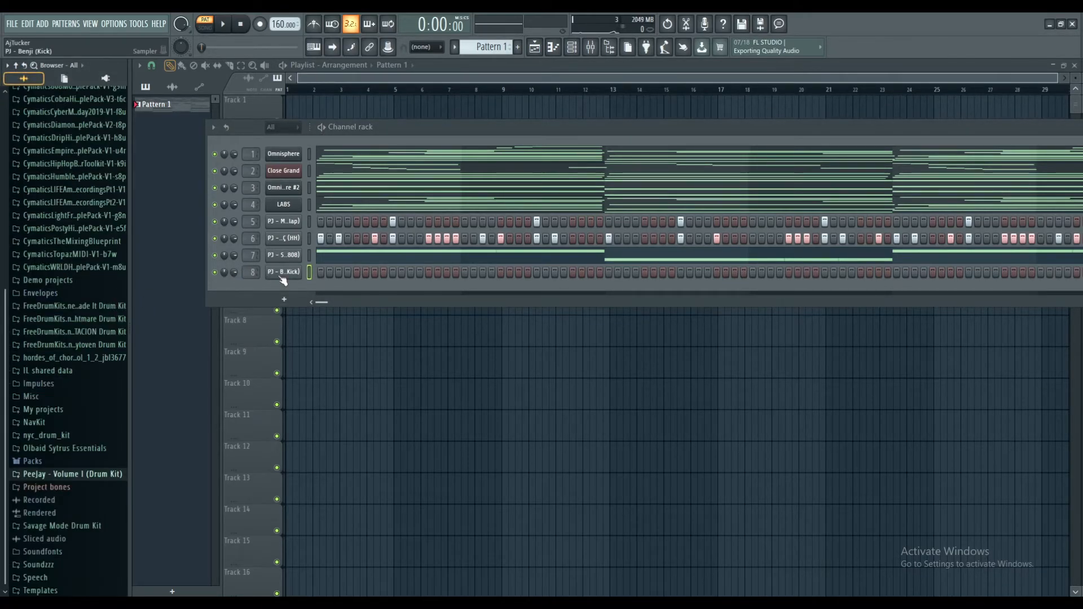
Step: Copy the Spinz 808's notes into the Benji kick channel and open the kick's piano roll
left_click(309, 255)
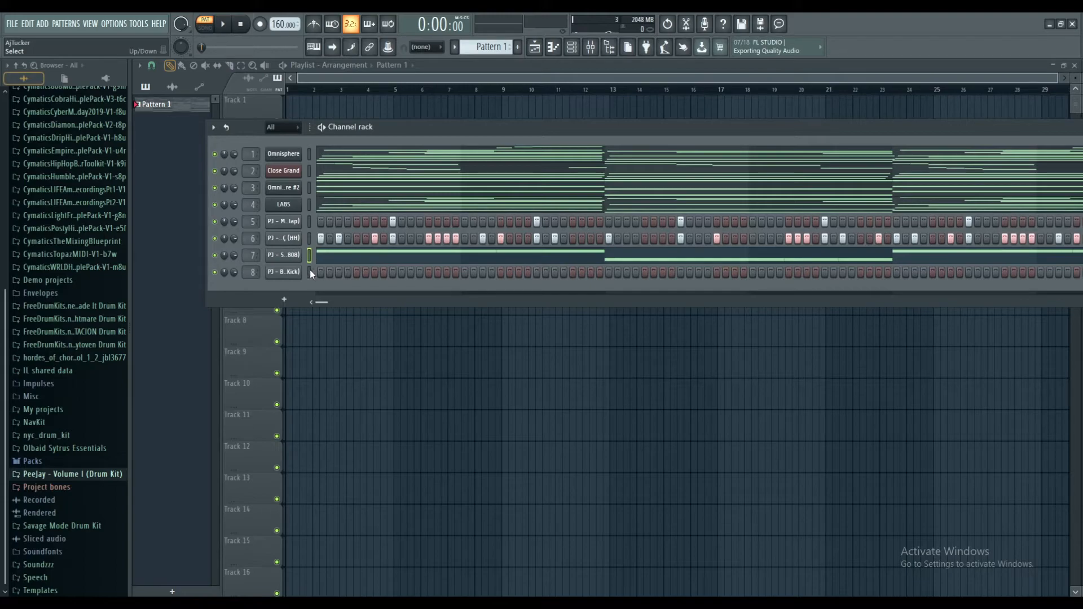
left_click(310, 272)
right_click(287, 273)
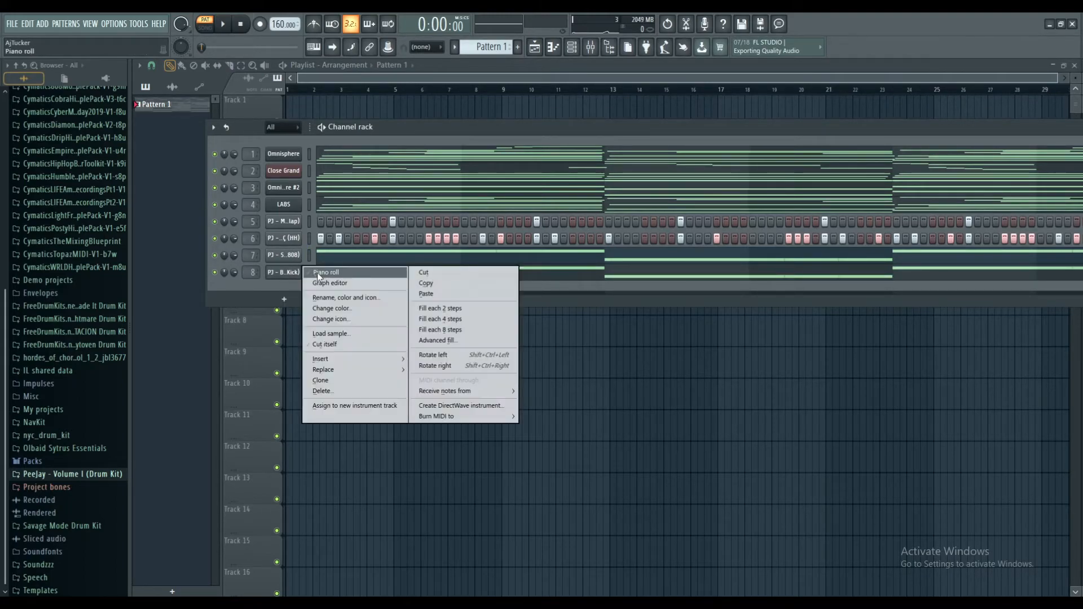
left_click(317, 273)
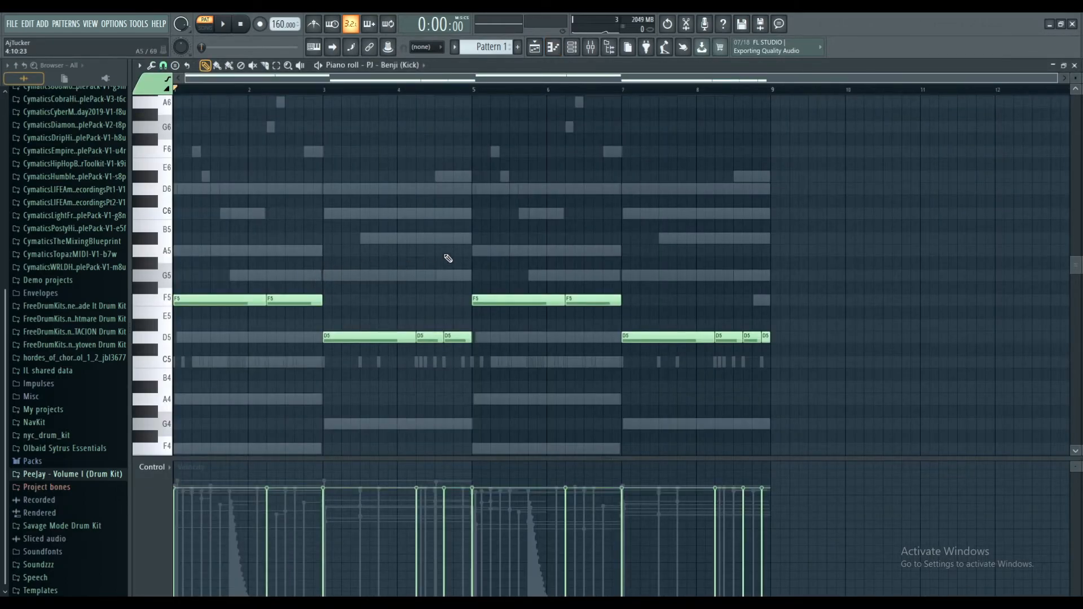
Step: Bring all the kick notes to C5 with the limiter/transposer and raise their velocities to maximum
key("ctrl+a")
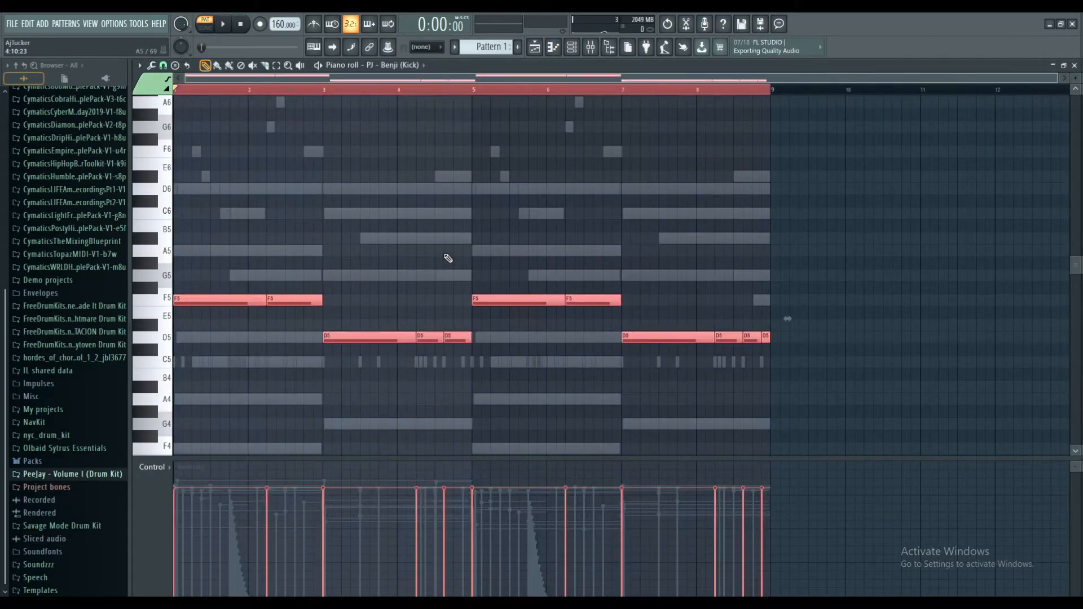
key("alt+k")
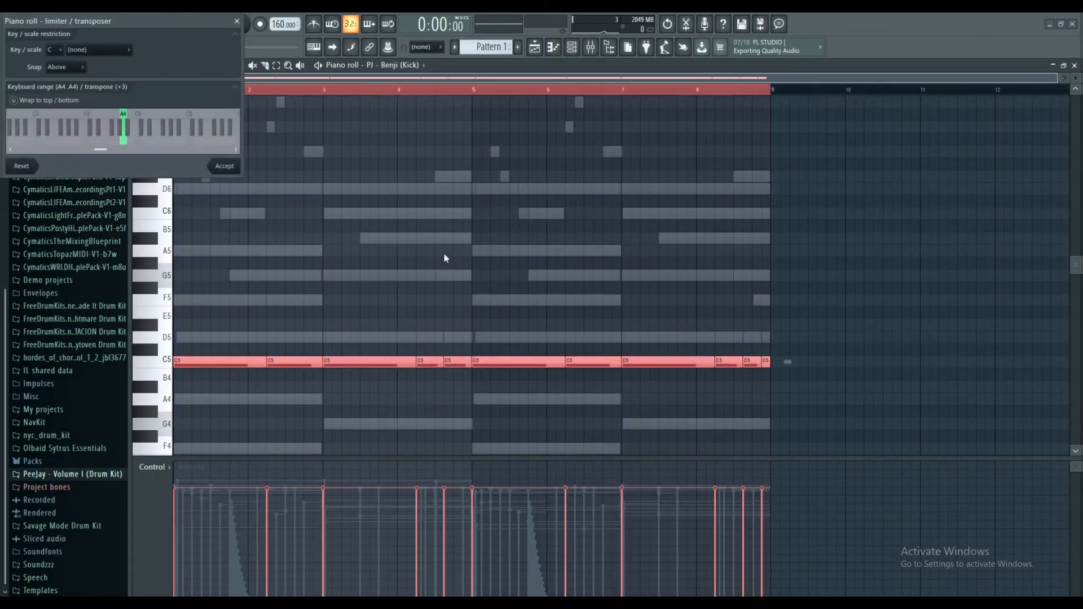
left_click(226, 170)
mouse_move(772, 492)
left_mouse_down()
mouse_move(622, 174)
mouse_move(316, 57)
mouse_move(164, 14)
left_mouse_up()
left_click(283, 151)
right_click(283, 152)
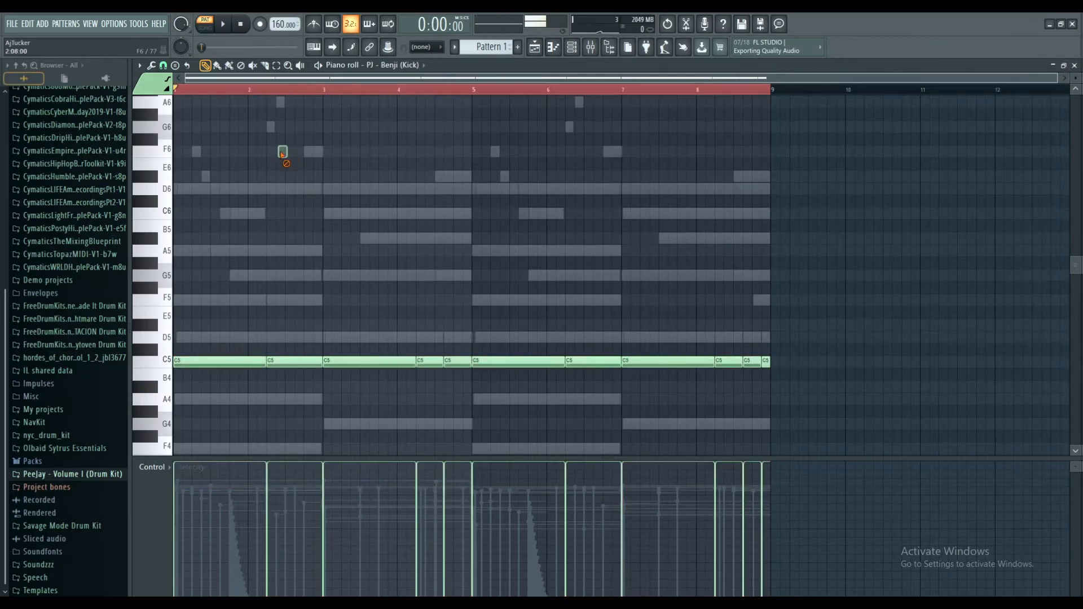
left_click(267, 91)
left_click_drag(219, 54, 137, 62)
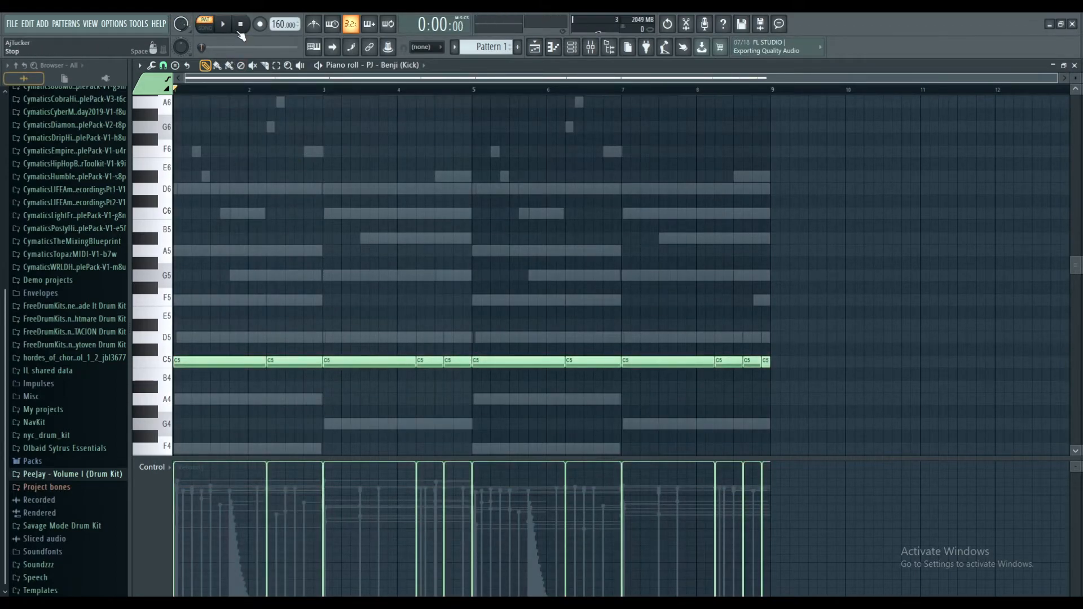
Step: Increase the Benji kick sample's fade-out, toggle its reverse polarity option, and close the sampler
left_click(571, 47)
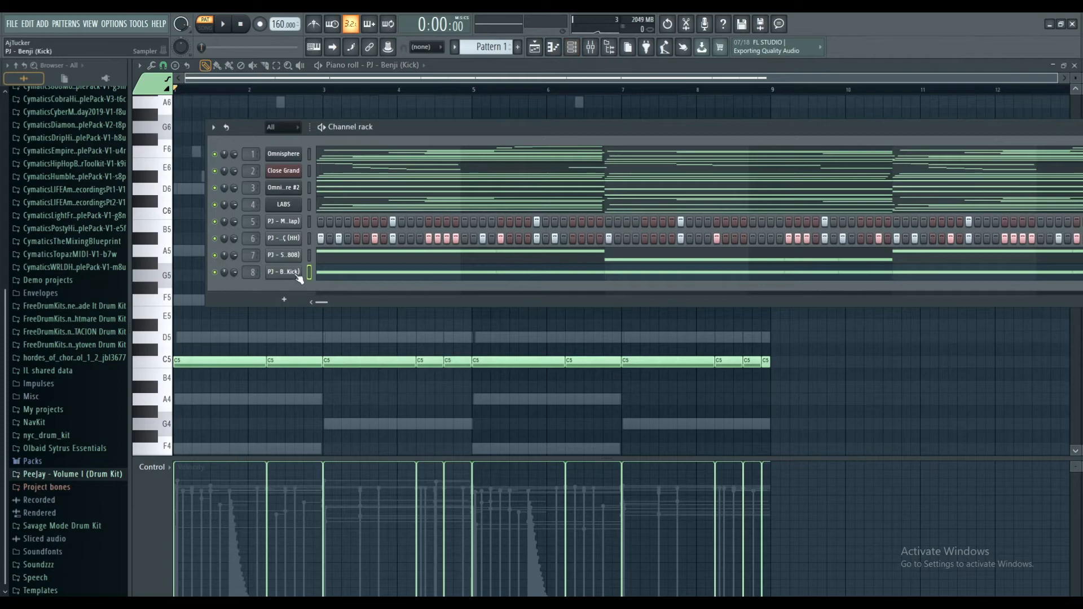
left_click(284, 271)
left_click_drag(433, 315, 433, 297)
left_click(459, 266)
left_click(493, 162)
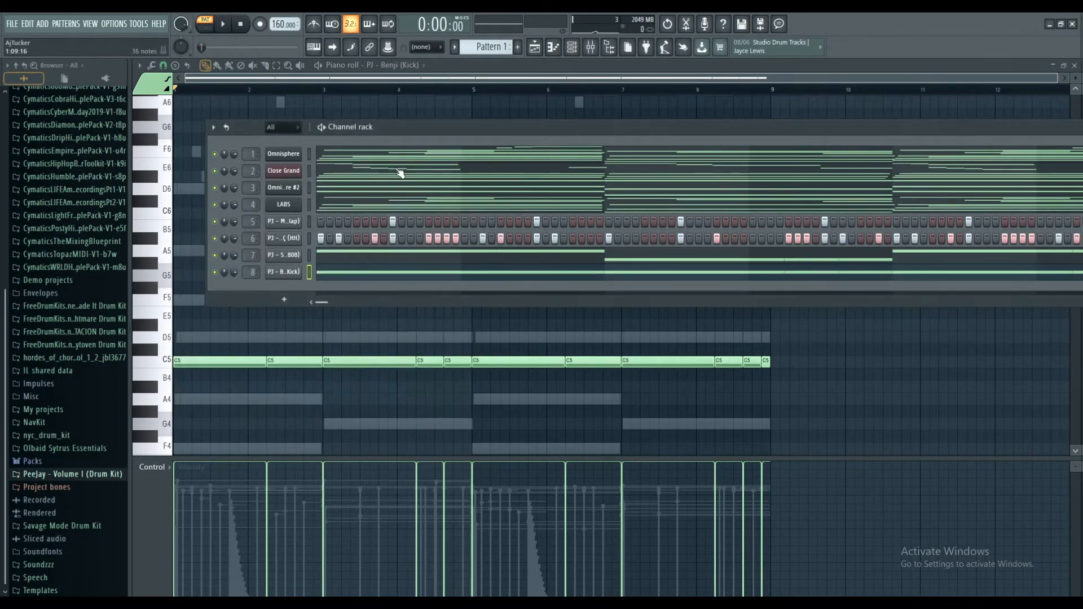
Step: Audition the pattern, shorten the first kick note to two steps, and add a second C5 kick on step 3 reaching the following note
key("F6")
left_click(223, 24)
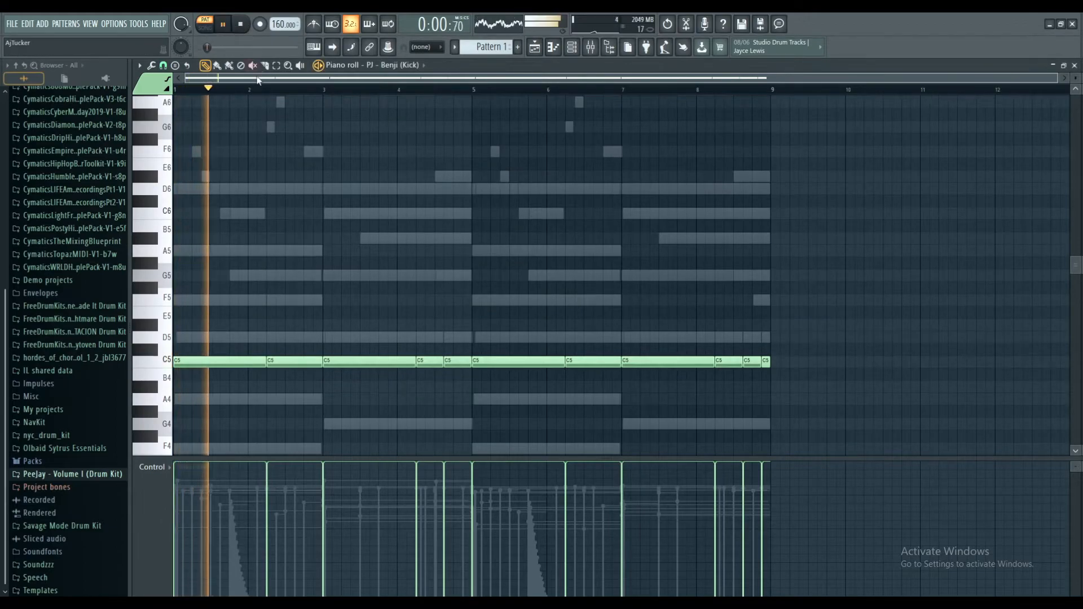
key("space")
left_click_drag(269, 358, 193, 374)
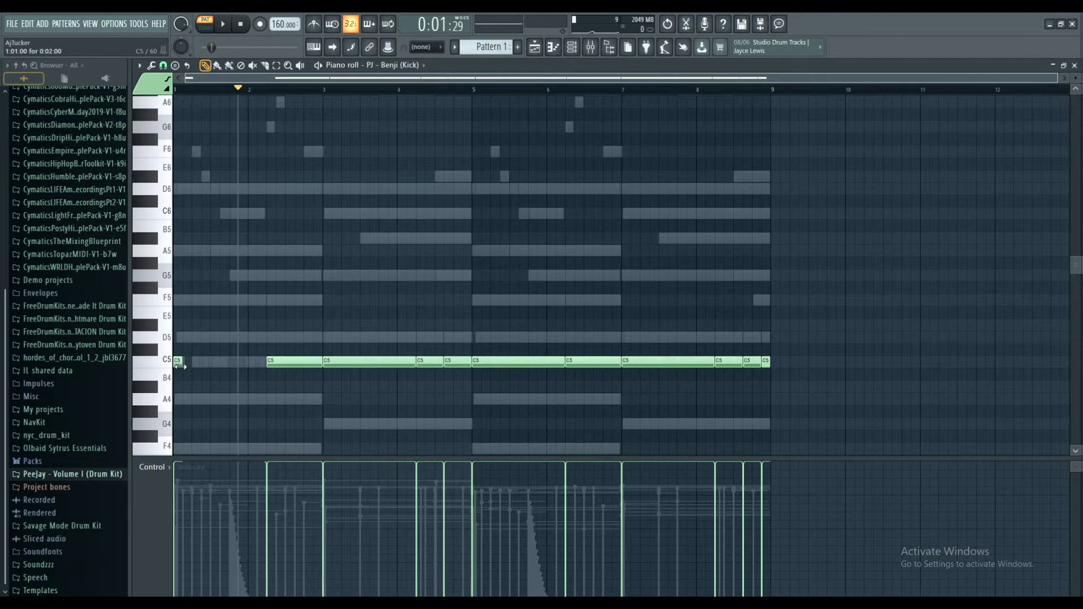
left_click(187, 366)
left_click(188, 366)
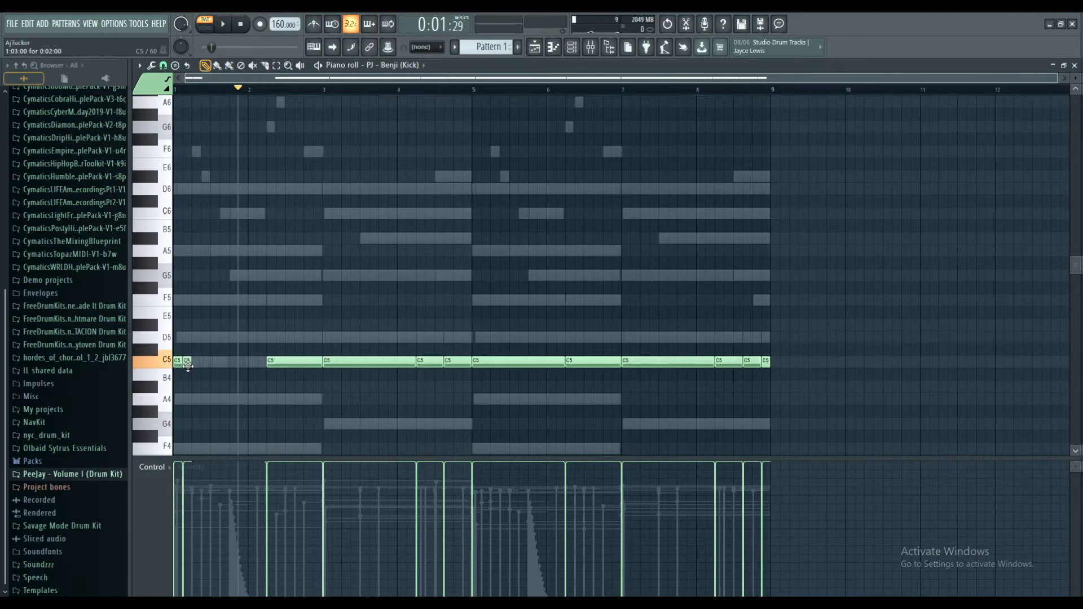
left_click_drag(188, 366, 265, 366)
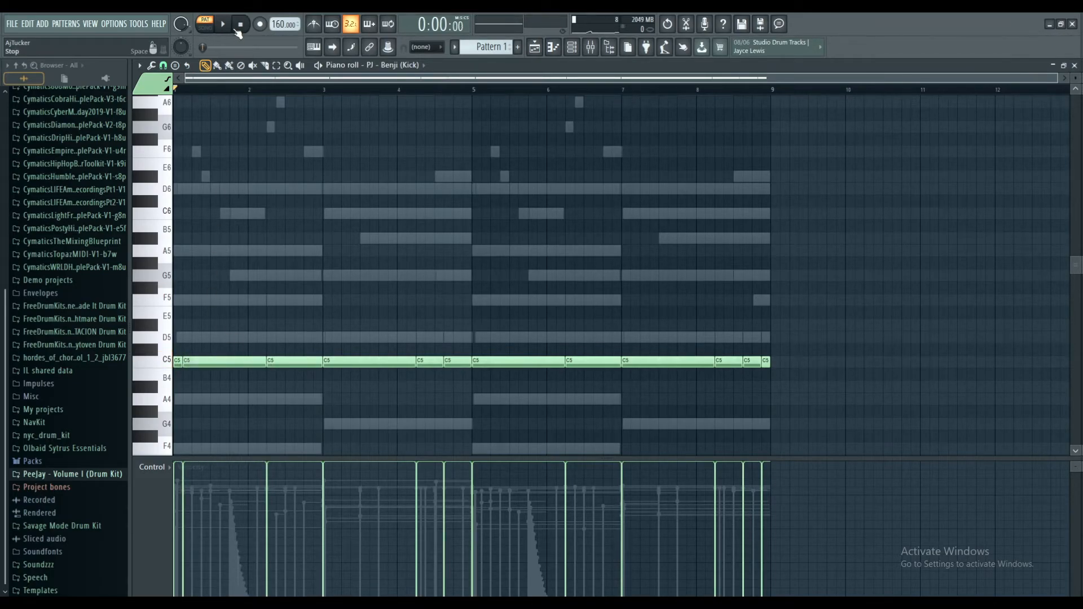
Step: Play back the revised kick pattern and shorten the kick note that starts at bar 3
key("space")
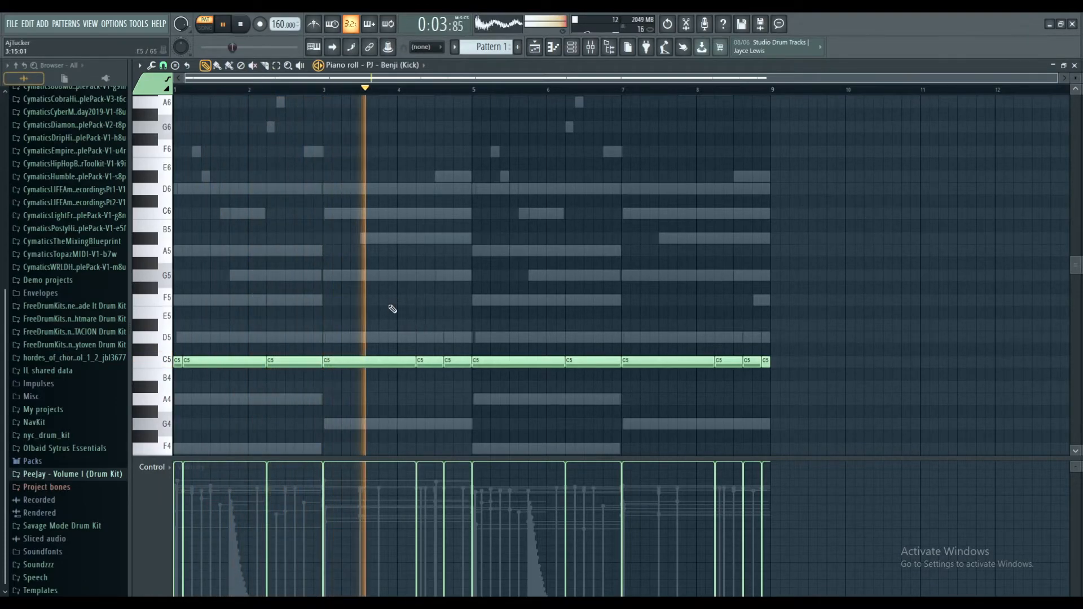
key("space")
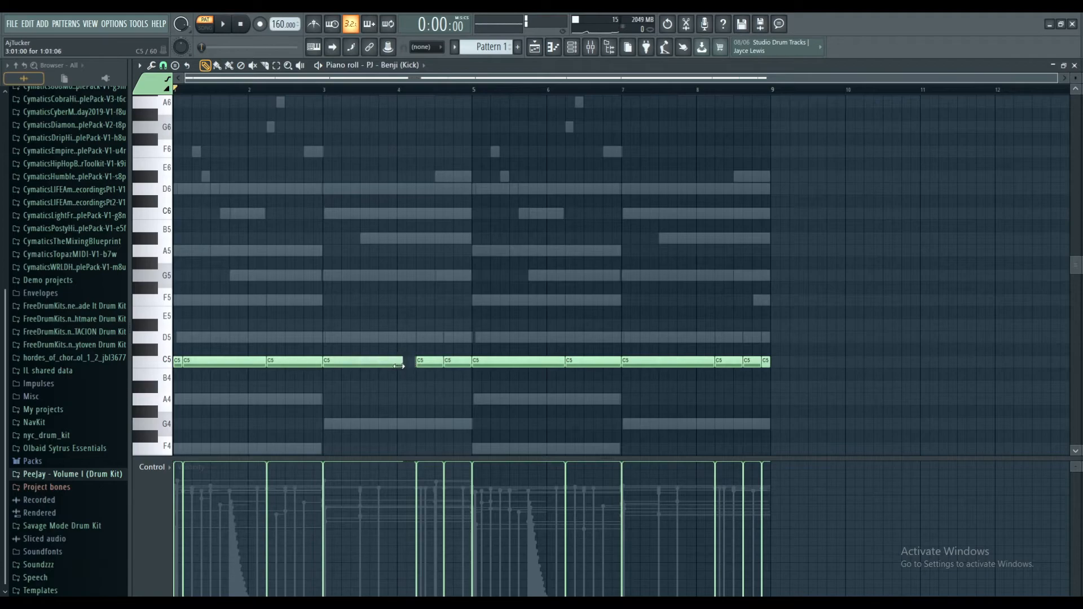
key("space")
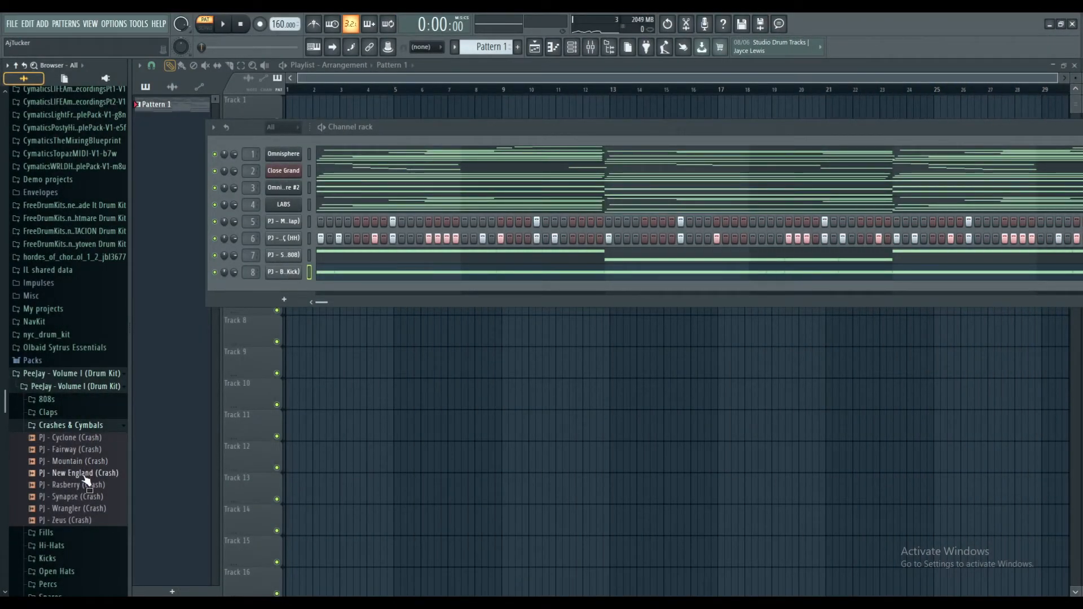
Step: Add PJ - Synapse (Crash) as a new channel on mixer track 9 and collapse the drum kit folder
left_click(84, 497)
left_click_drag(82, 503, 286, 283)
scroll(246, 294, "up", 2)
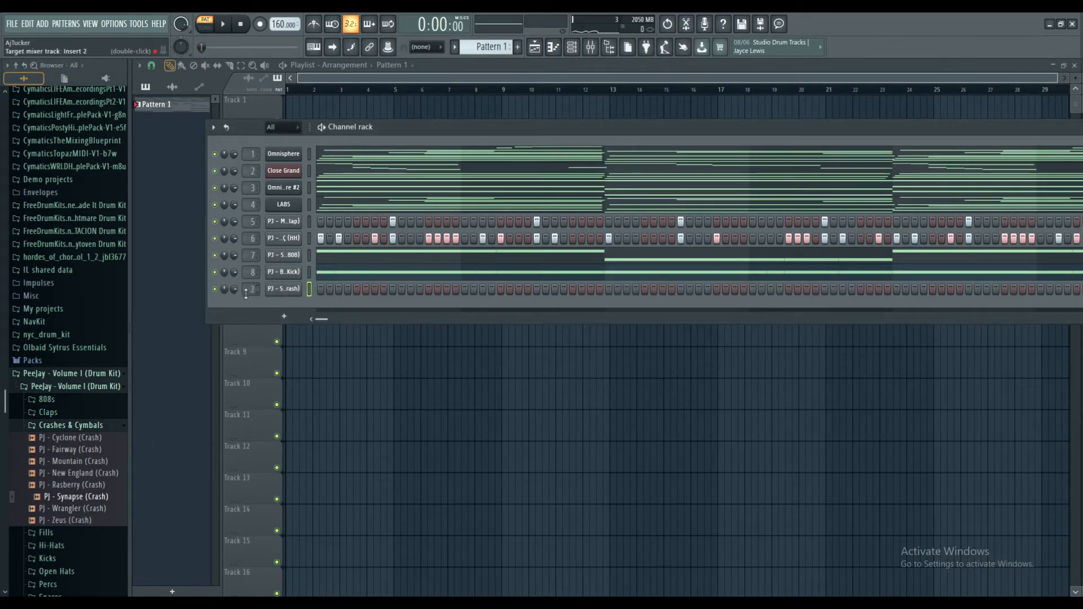
left_click(108, 374)
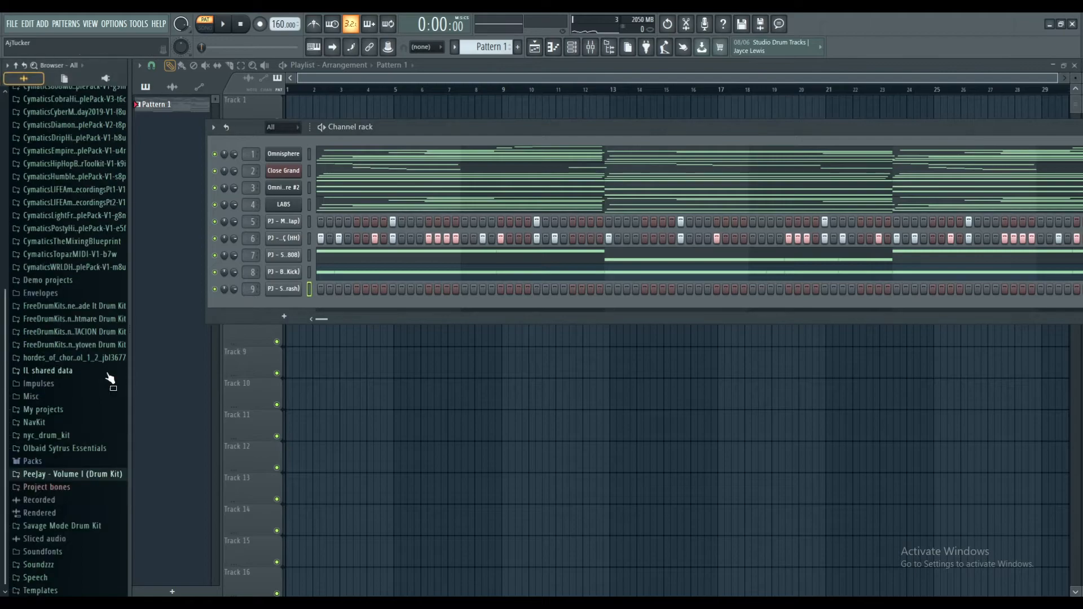
Step: Set the Synapse crash sample's quick fade to 16%, audition it, and close the sampler
left_click(293, 292)
left_click_drag(424, 327, 424, 321)
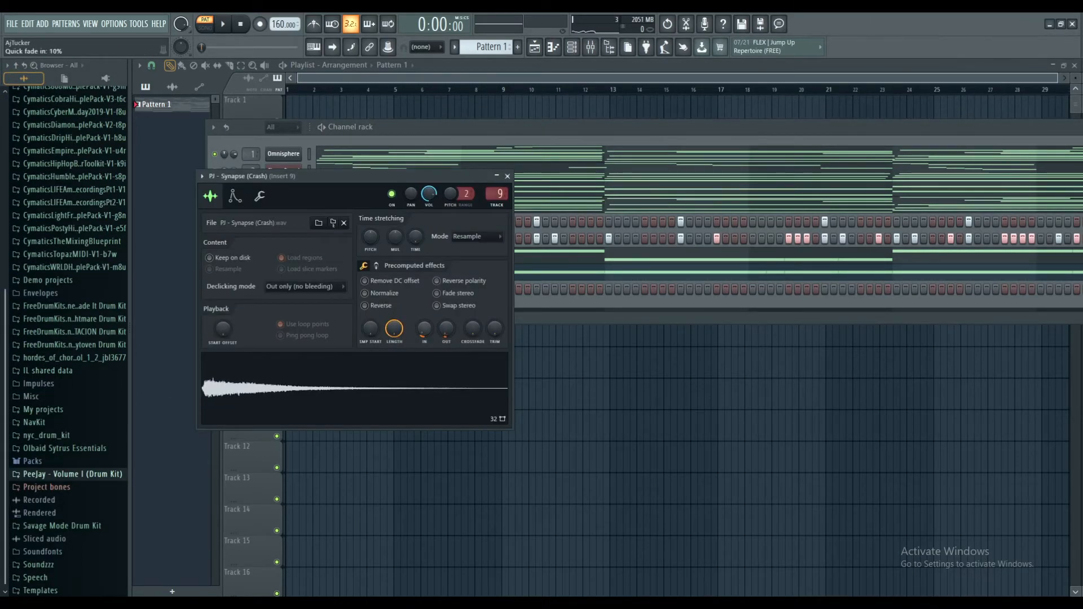
left_click_drag(427, 332, 425, 327)
left_click(439, 374)
left_click(430, 367)
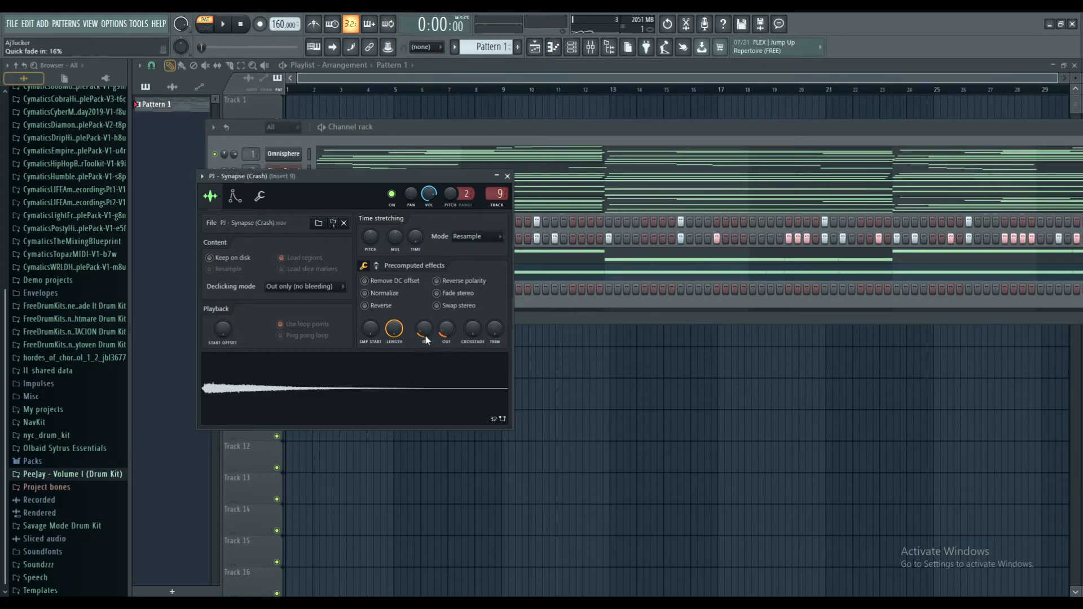
left_click(507, 176)
Step: Place Synapse crash hits on the first steps of bars 1, 3 and 5 while the pattern plays
left_click(319, 288)
key("space")
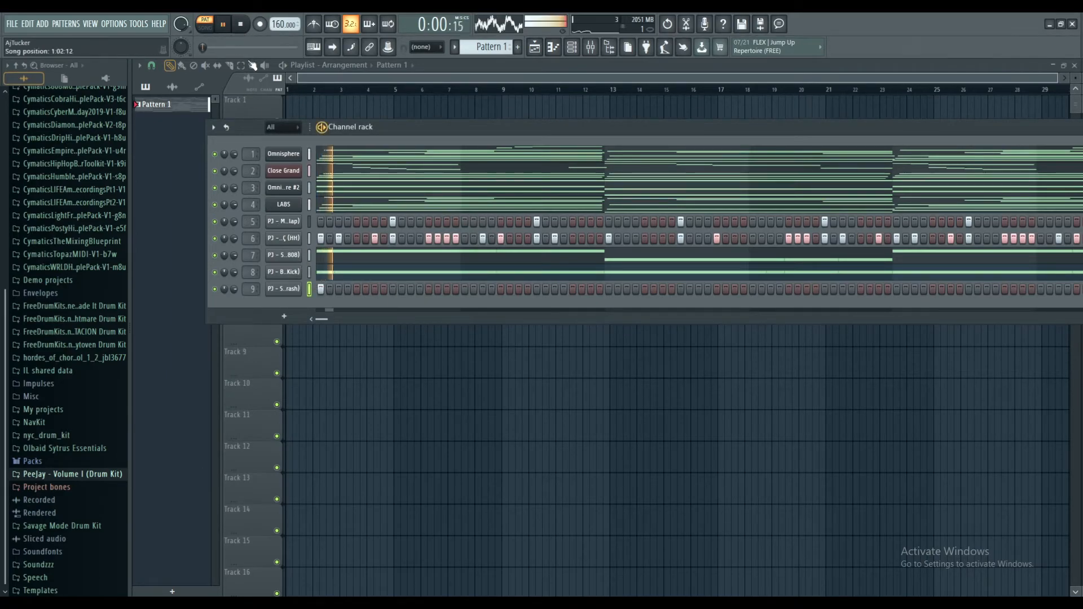
left_click(609, 289)
left_click_drag(647, 129, 505, 119)
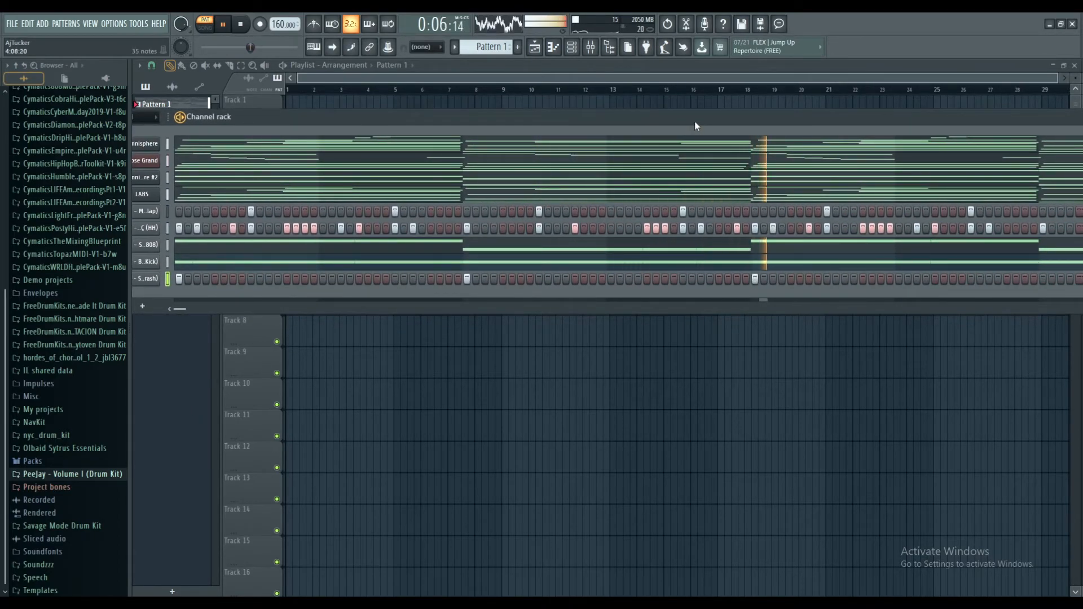
left_click_drag(696, 117, 608, 126)
left_click_drag(379, 125, 480, 126)
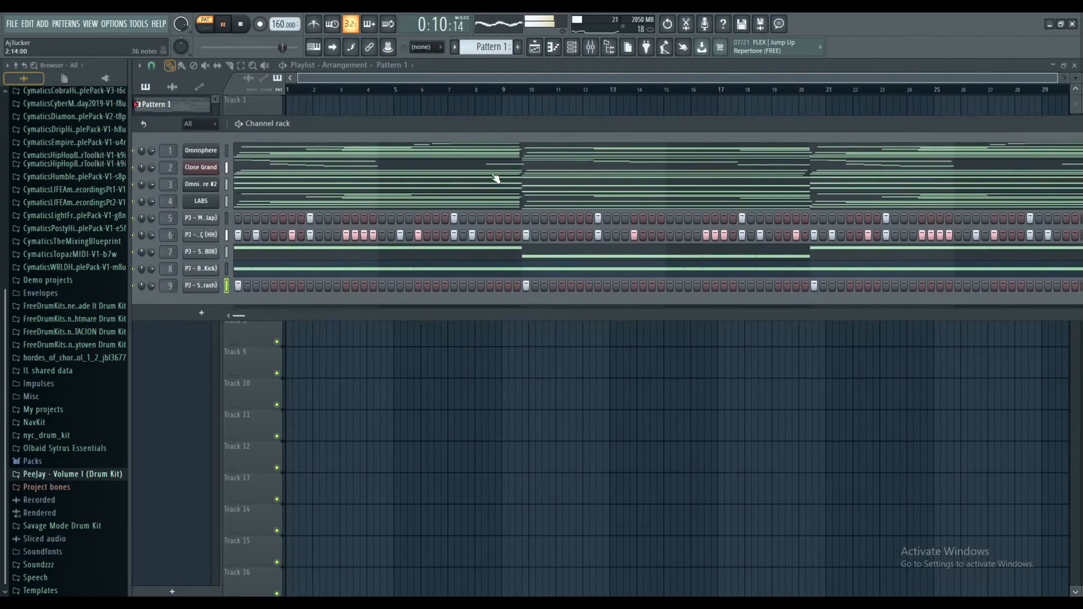
Step: Add PJ - Zinc (Snare) from the PeeJay kit as a new channel on mixer track 10 and open its sampler
left_click(81, 477)
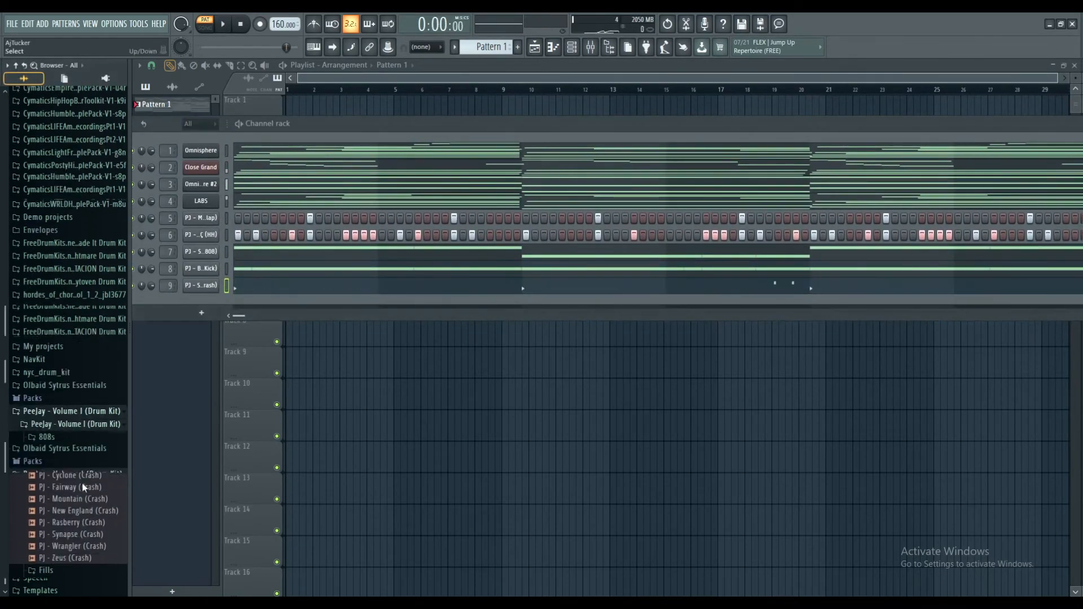
left_click(84, 459)
scroll(83, 474, "down", 4)
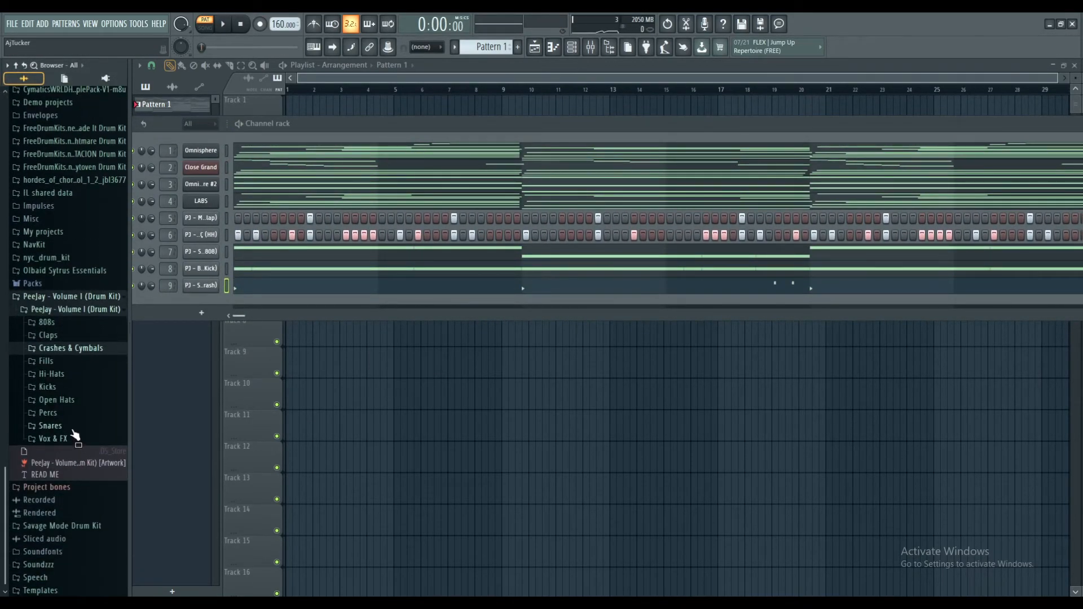
left_click(73, 427)
scroll(79, 536, "down", 8)
left_click(75, 499)
left_click_drag(75, 499, 208, 296)
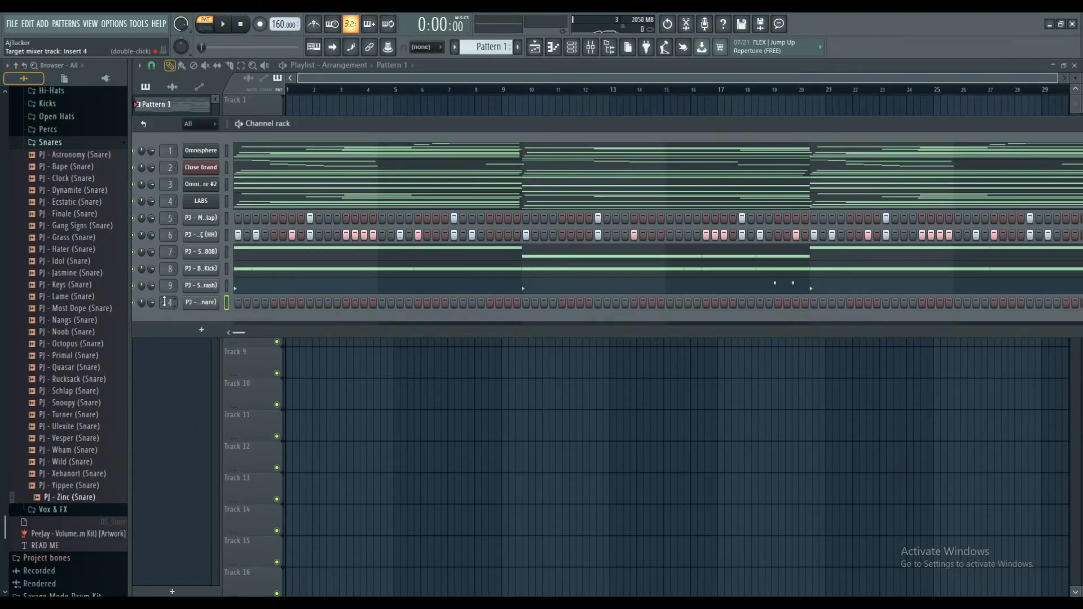
scroll(171, 304, "down", 1)
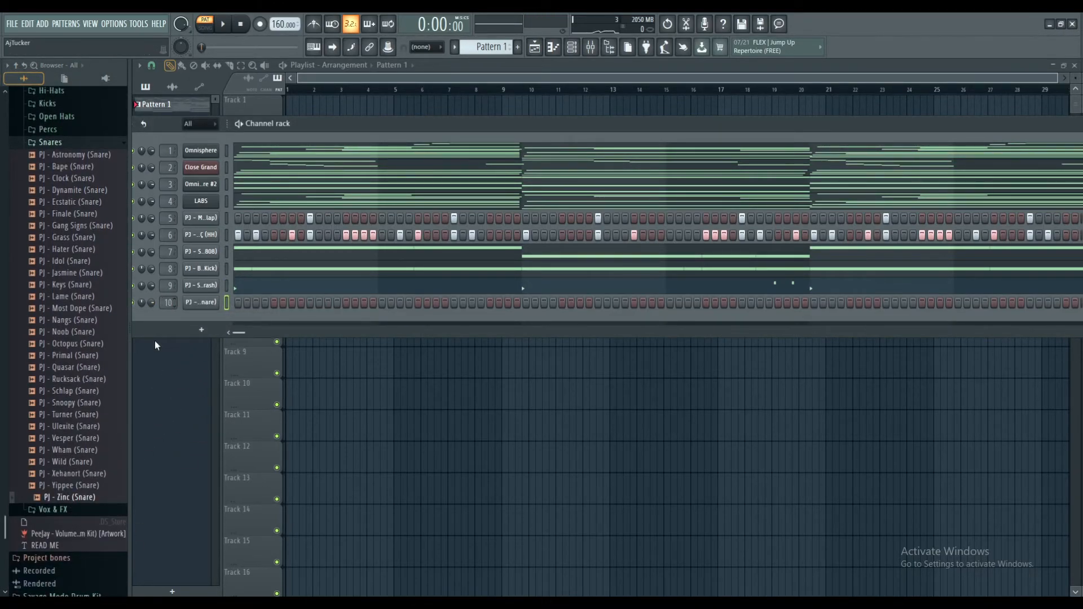
left_click(200, 303)
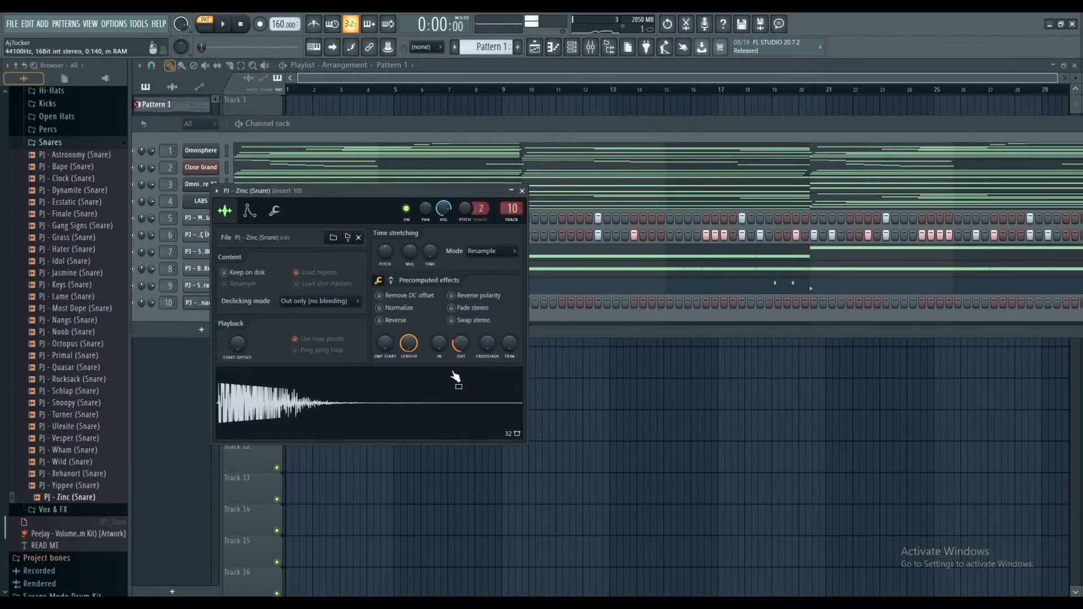
Step: Raise the boost of the PJ - Zinc (Snare) sample in its precomputed effects and close the sampler
left_click(392, 280)
left_click_drag(386, 299, 394, 231)
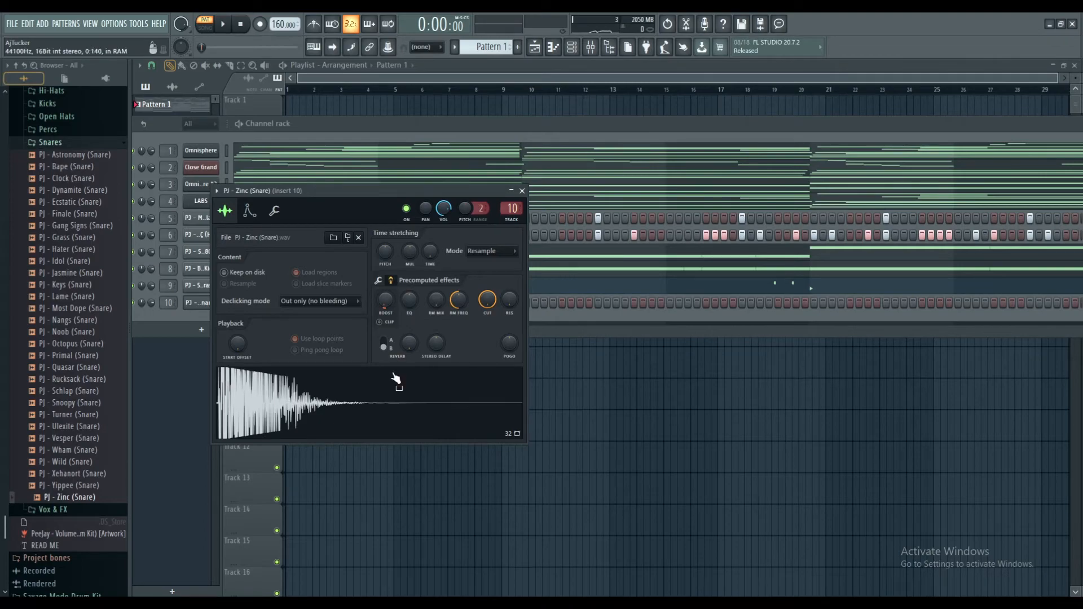
key("Escape")
Step: Place Zinc snare hits on step 15 of each bar and step 3 of every even bar while the pattern plays
key("space")
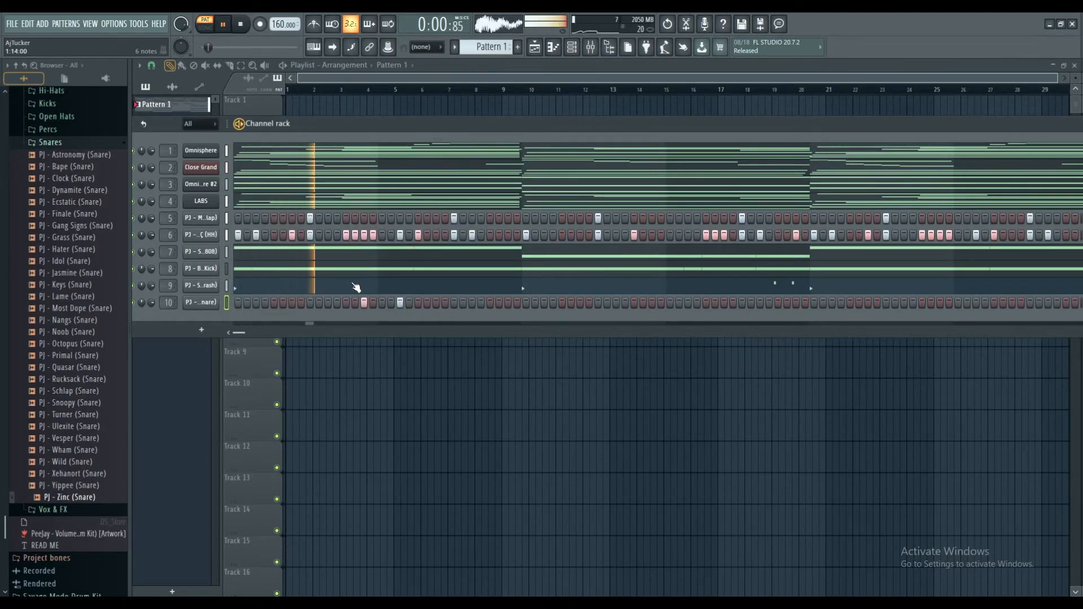
left_click(508, 303)
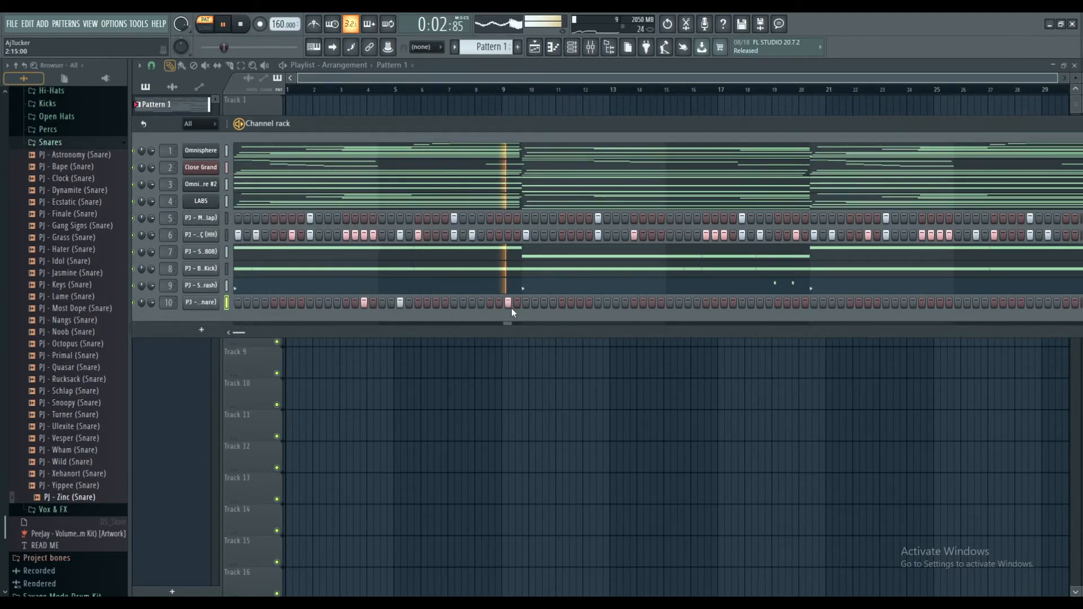
left_click(652, 303)
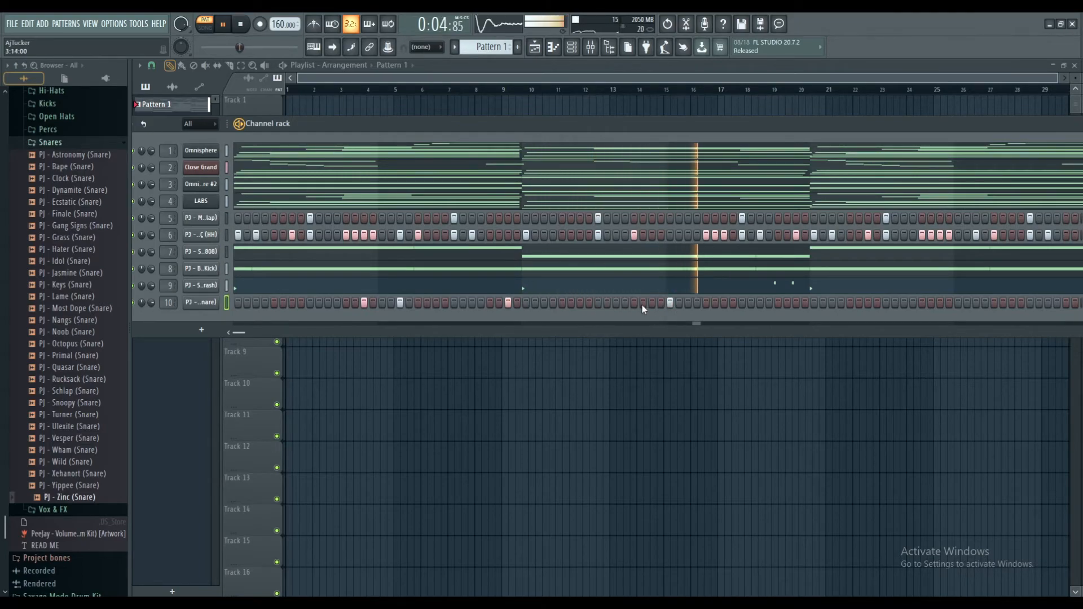
left_click(688, 303)
left_click(240, 24)
left_click(224, 23)
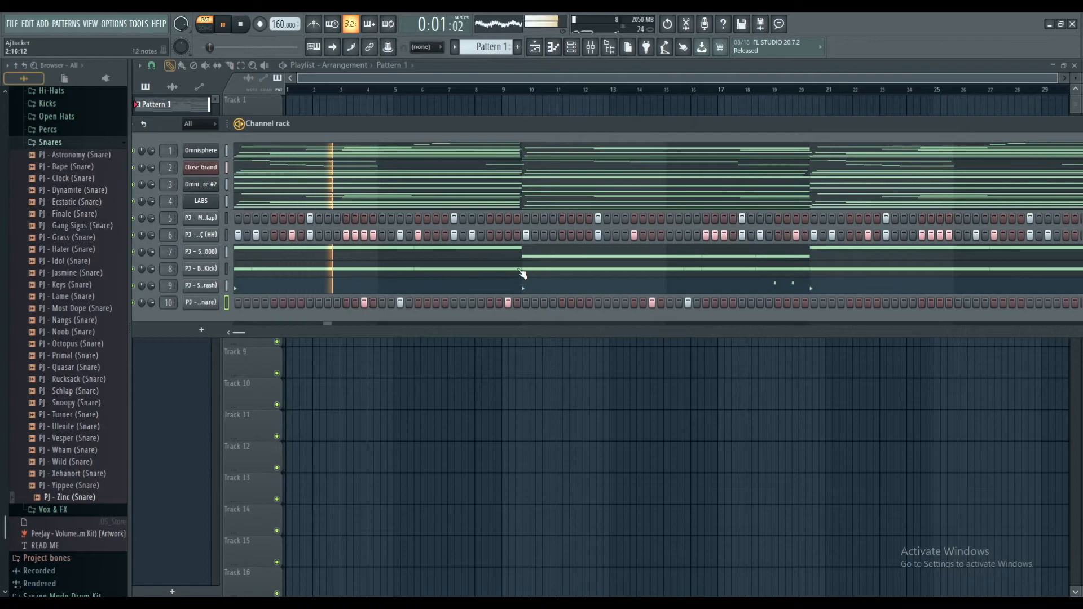
left_click(797, 303)
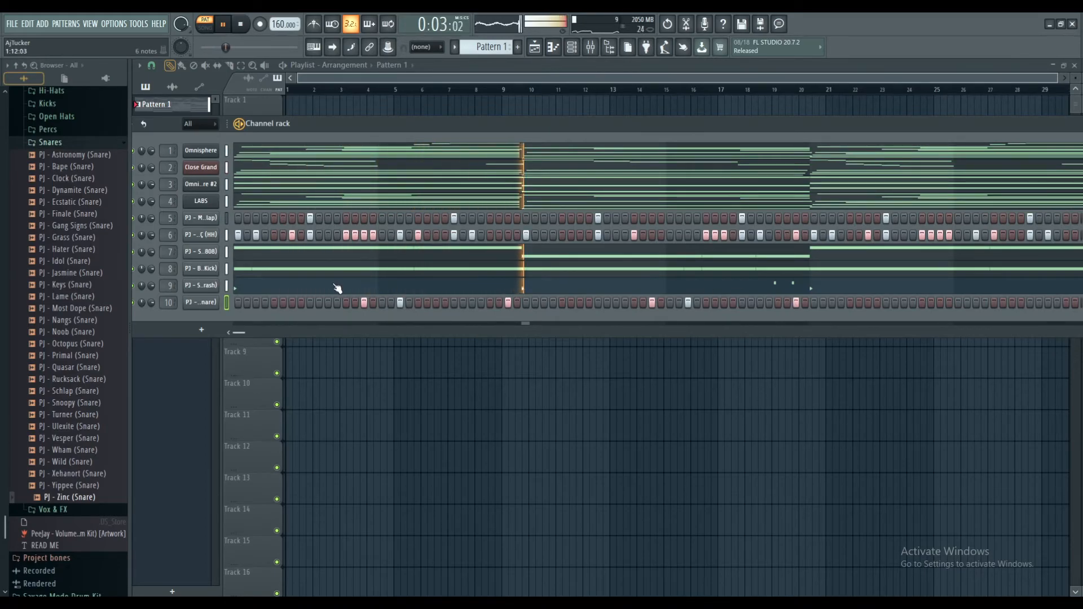
right_click(202, 305)
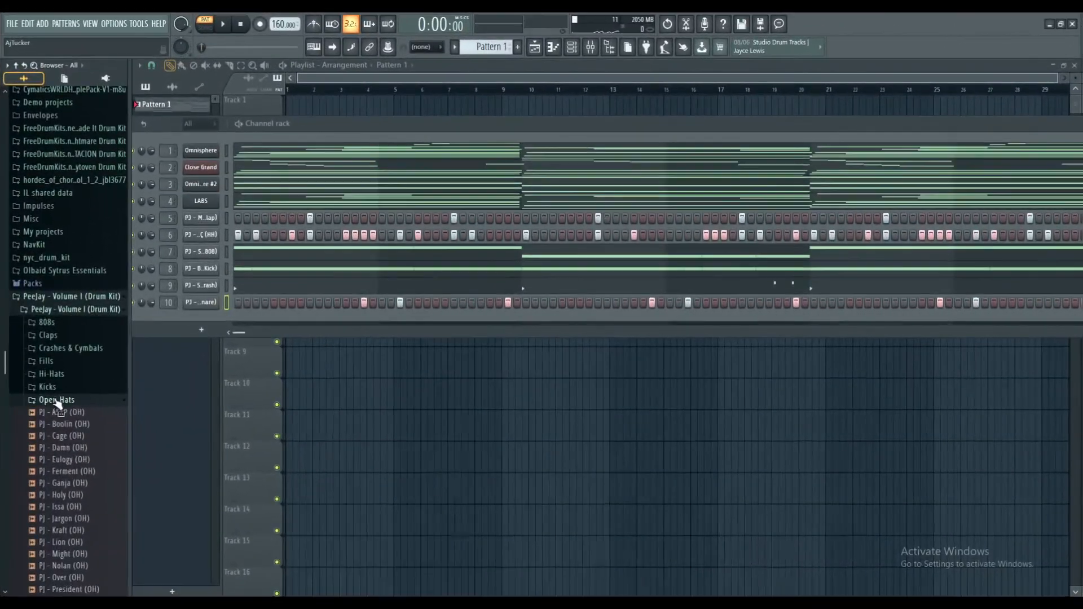
Step: Add PJ - Cage (OH) from the PeeJay open hats as a new channel on mixer track 11
left_click_drag(64, 442, 209, 313)
scroll(165, 323, "up", 1)
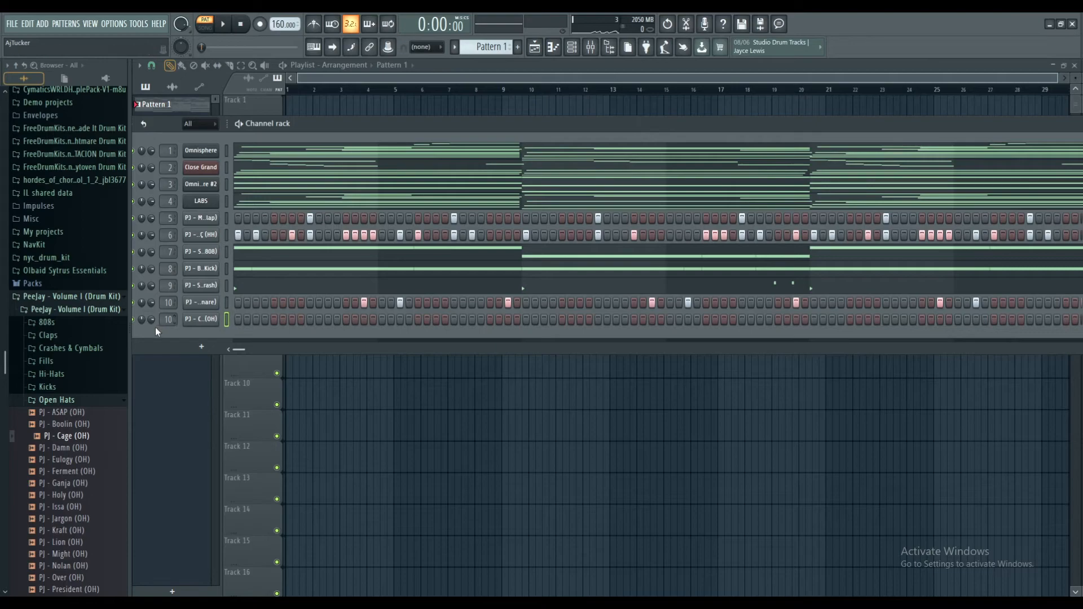
scroll(163, 322, "up", 1)
Step: Play the pattern, place one Cage open hat hit on step 5 of bar 3, and stop playback
key("space")
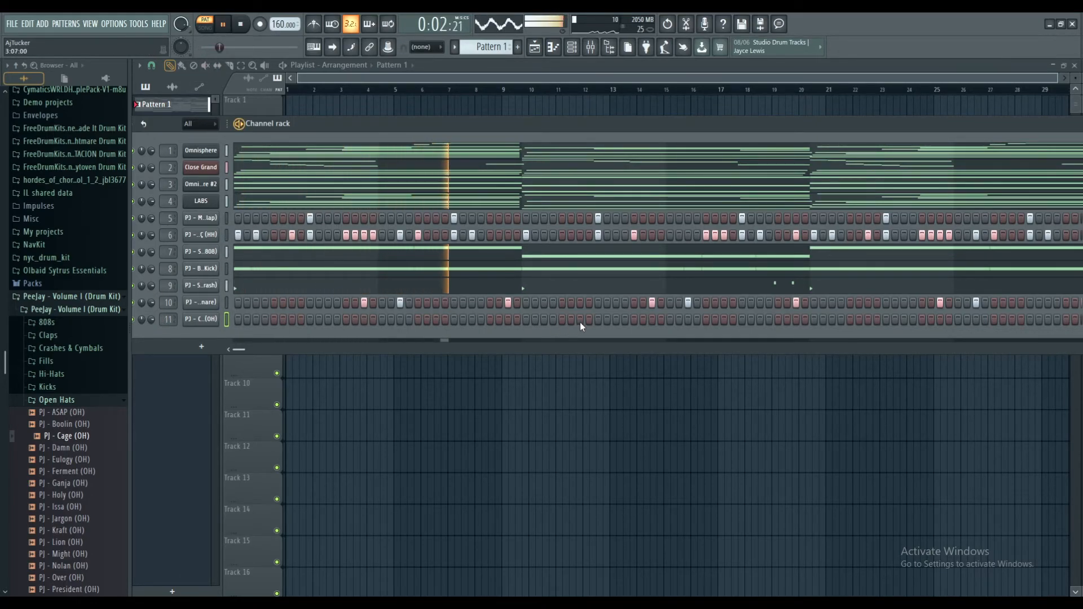
left_click(562, 320)
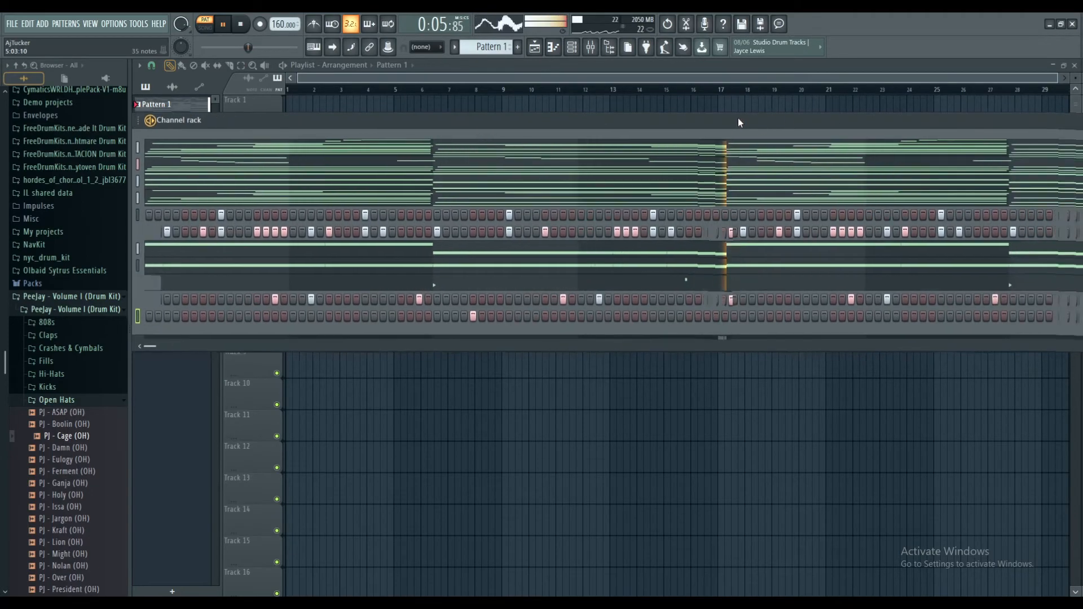
left_click(240, 27)
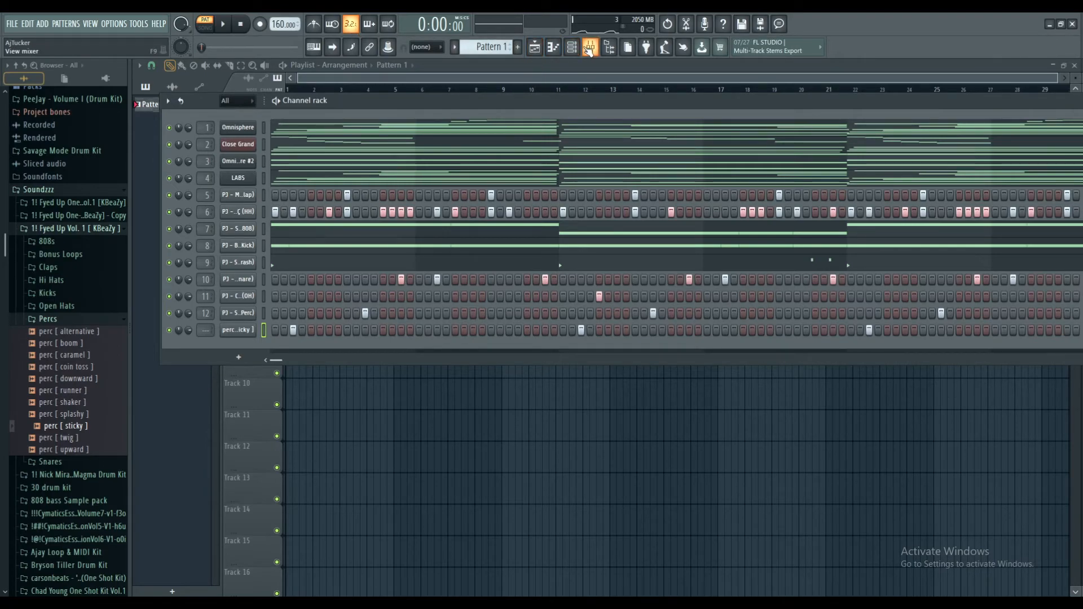
Step: Route the perc [ sticky ] channel to mixer track 13 and mute every channel except Omnisphere
left_click_drag(209, 334, 201, 332)
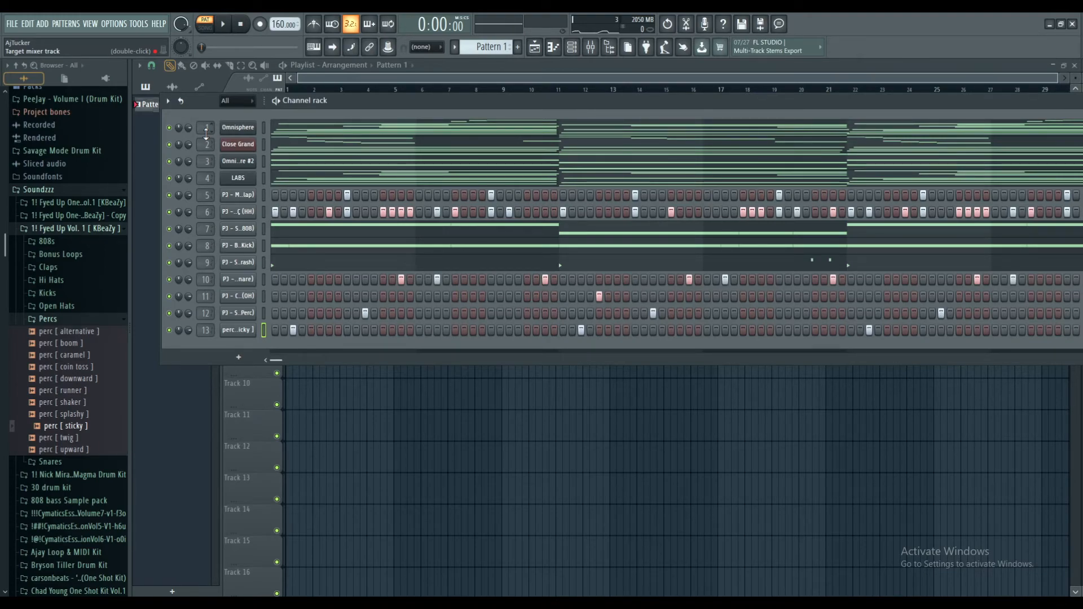
left_click_drag(415, 102, 428, 174)
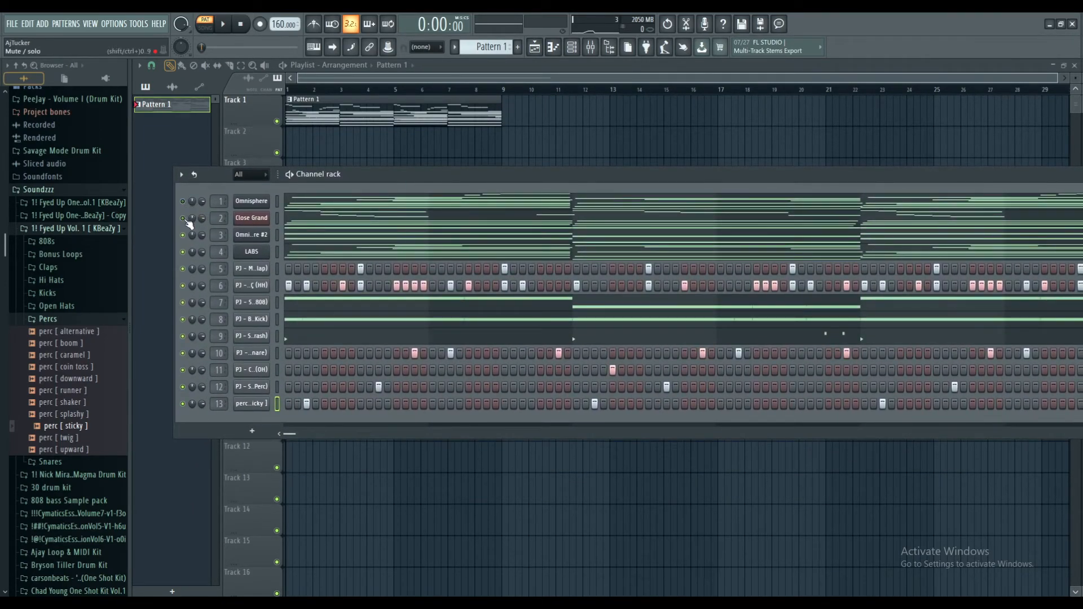
left_click_drag(186, 263, 186, 286)
left_click_drag(186, 354, 186, 402)
left_click(183, 201)
Step: Play the isolated Omnisphere melody and lower its volume fader on mixer insert 1
left_click(224, 27)
left_click(590, 46)
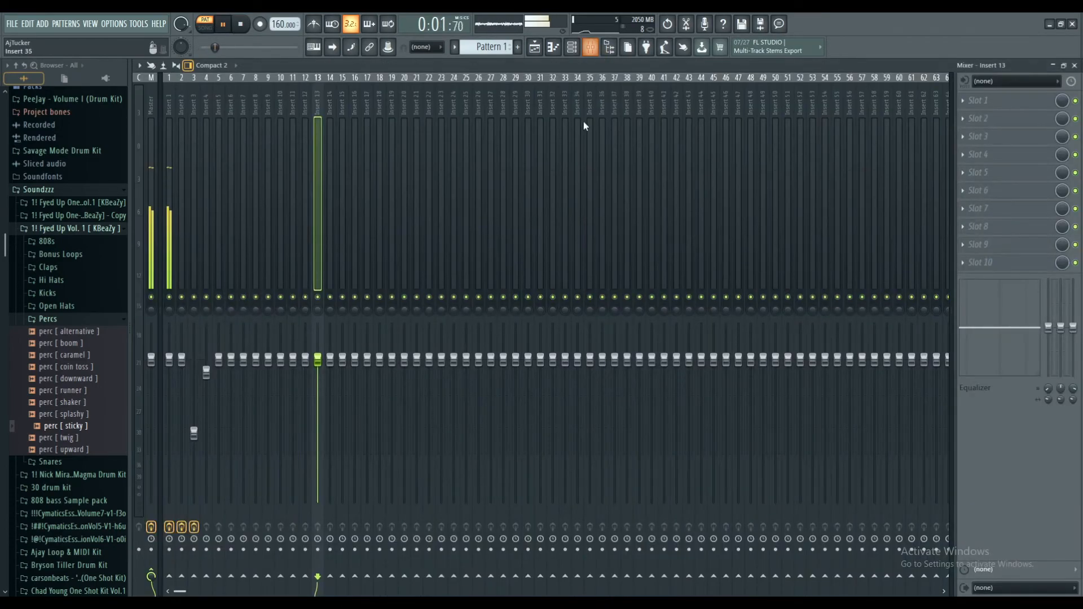
left_click(170, 360)
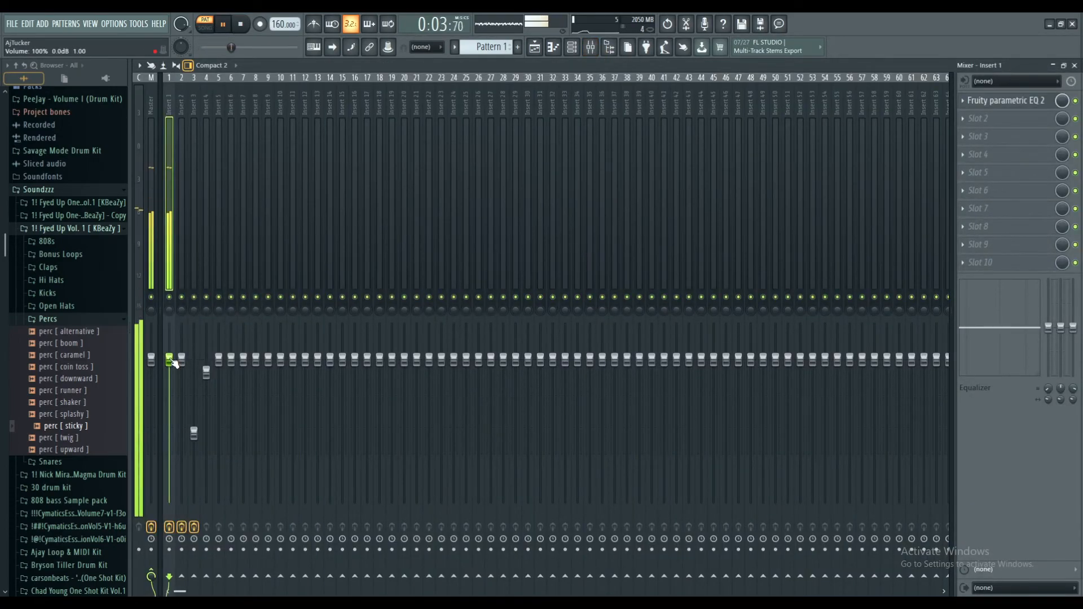
key("space")
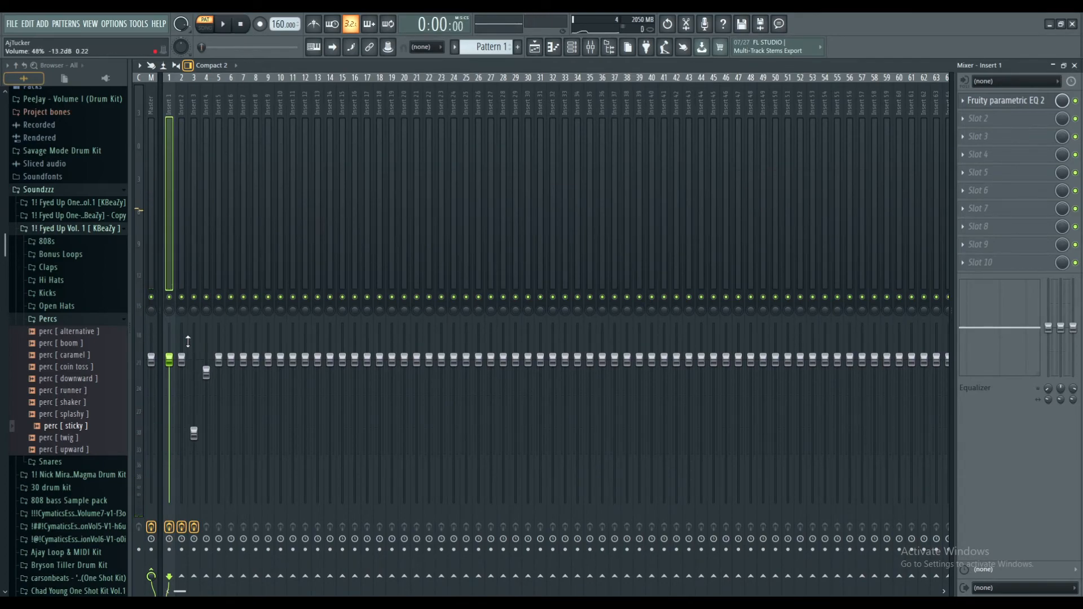
left_click_drag(171, 361, 169, 376)
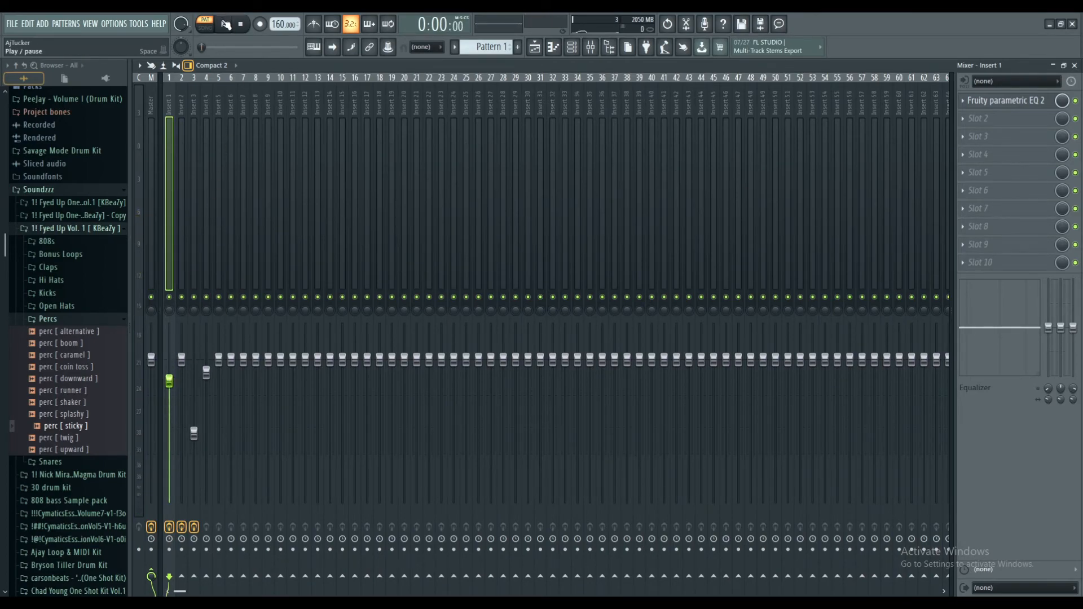
key("space")
left_click_drag(169, 381, 169, 390)
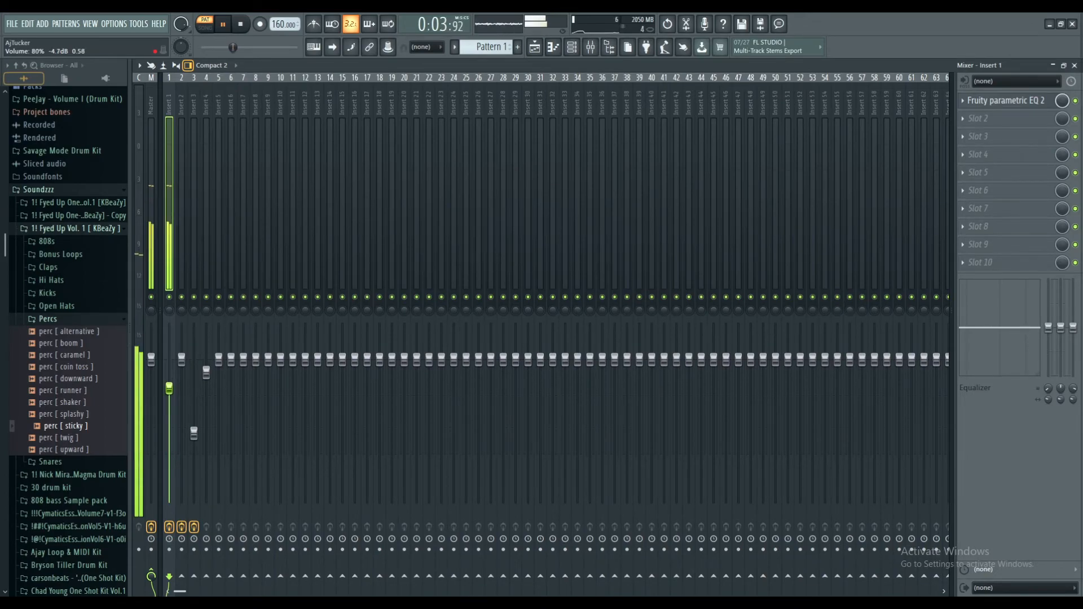
left_click_drag(169, 389, 169, 384)
Step: Unmute Close Grand alongside Omnisphere, replay the pattern, and lower the piano's volume fader on mixer insert 2
left_click(572, 48)
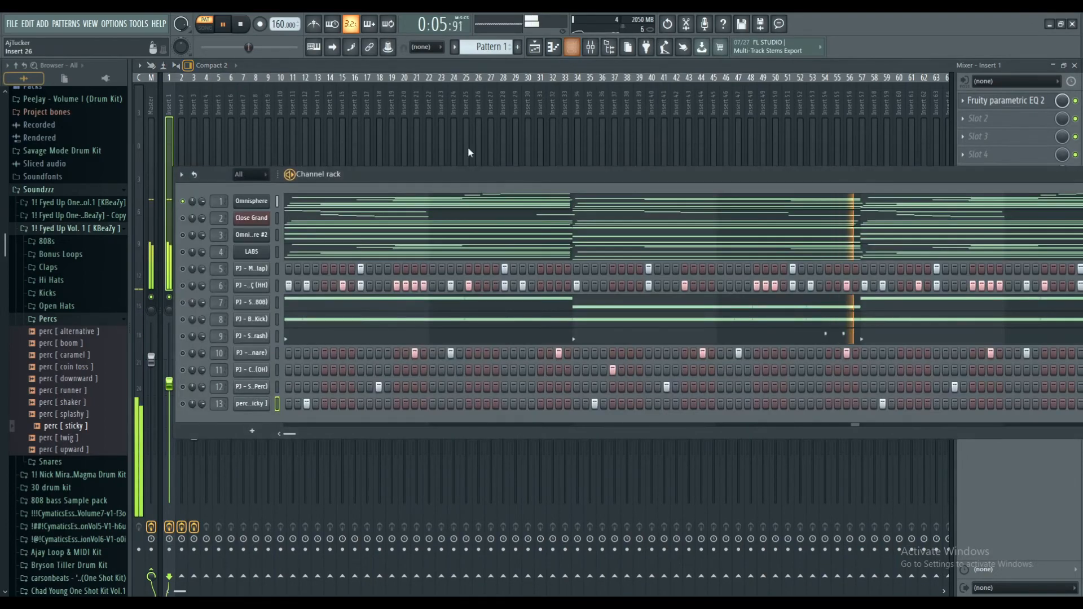
key("space")
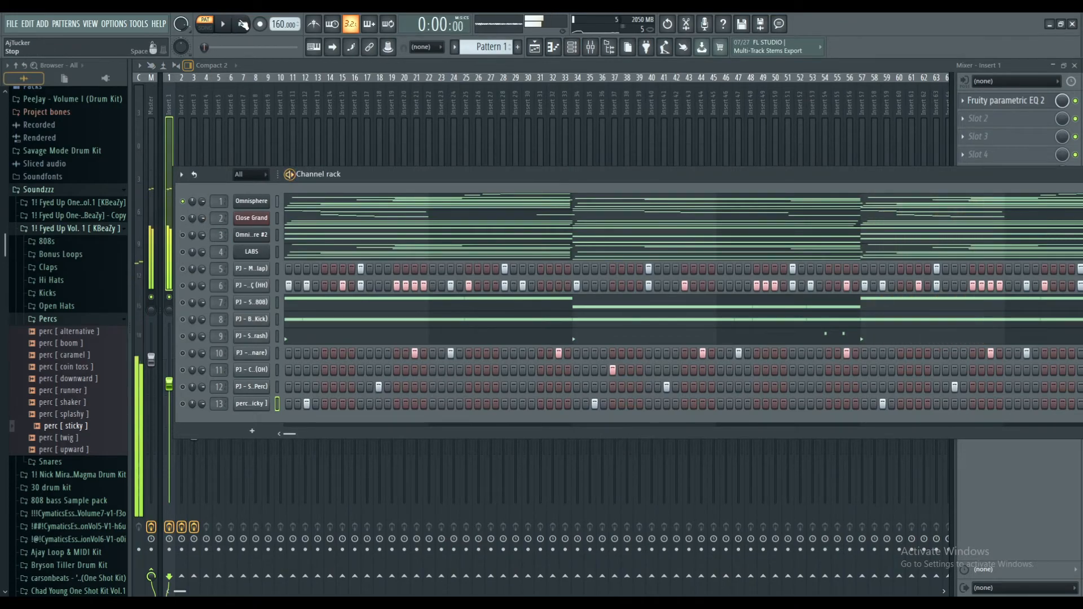
left_click(182, 219)
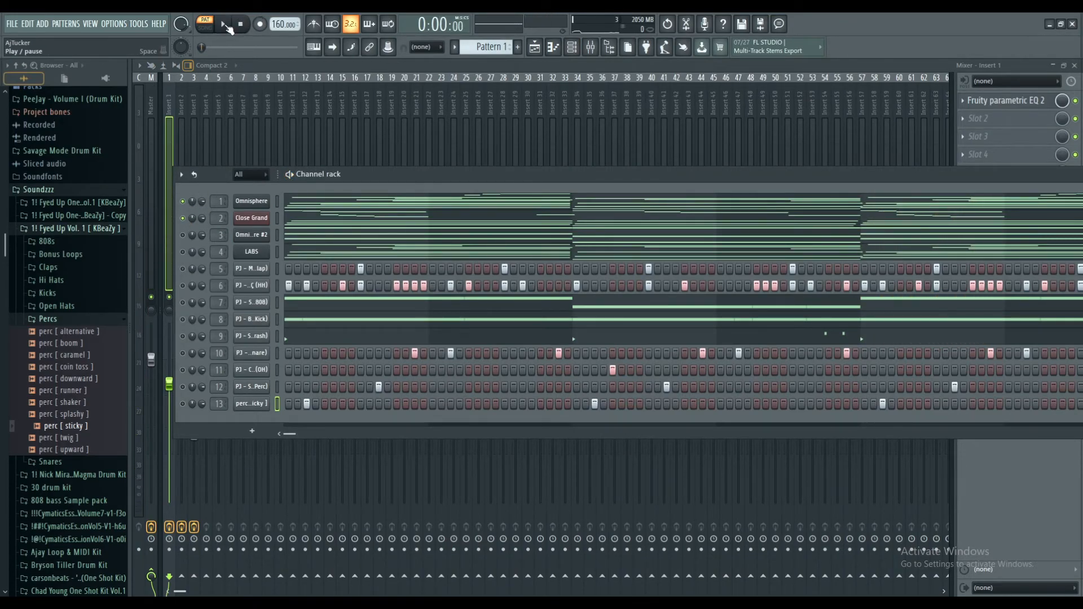
left_click(226, 26)
key("F6")
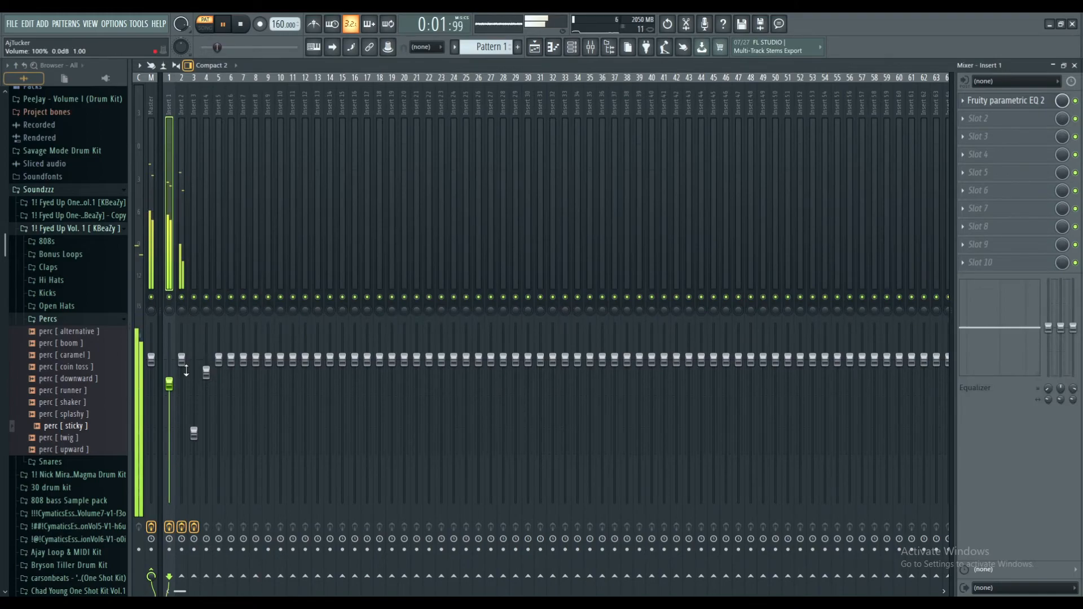
left_click_drag(183, 361, 183, 397)
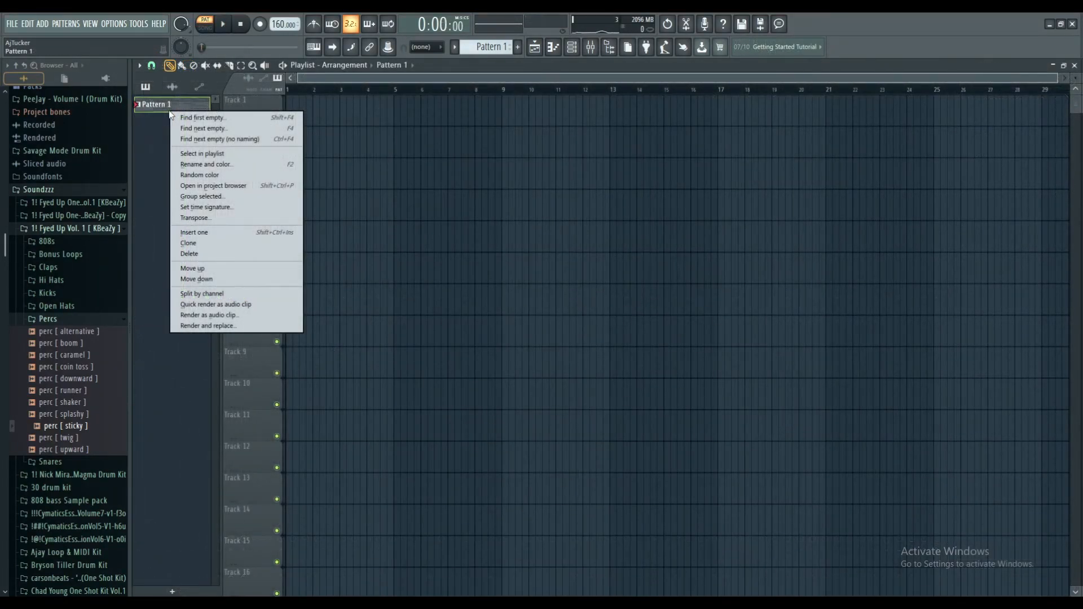
Step: Split Pattern 1 by channel and place the Omnisphere pattern at the start of playlist track 1
left_click(228, 294)
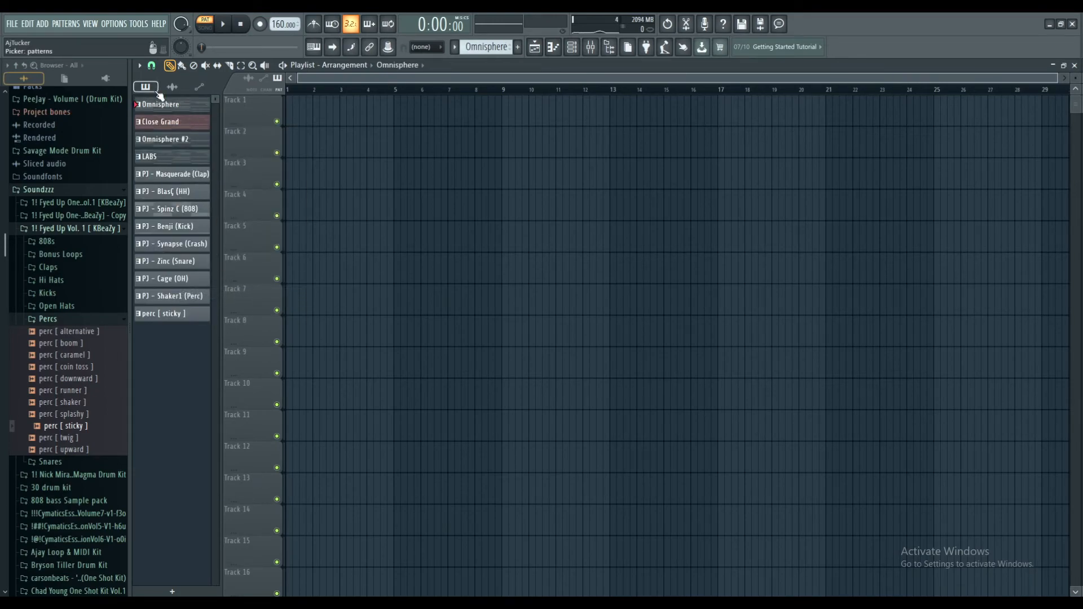
left_click_drag(185, 112, 305, 110)
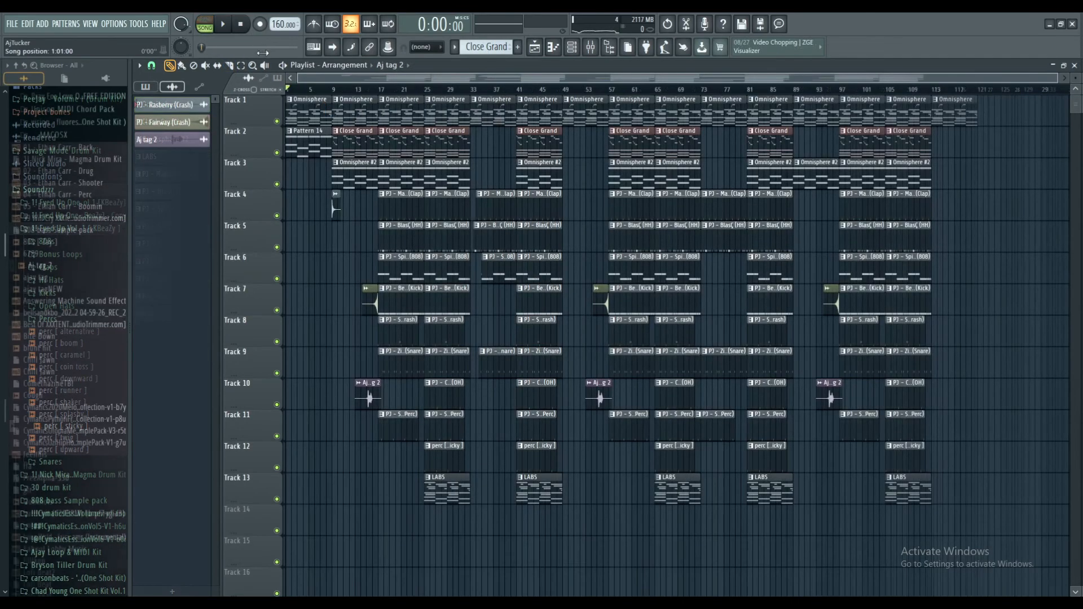
Step: Review the finished arrangement by moving the song position from the start to bar 9 and on to around bar 110
left_click_drag(290, 90, 339, 92)
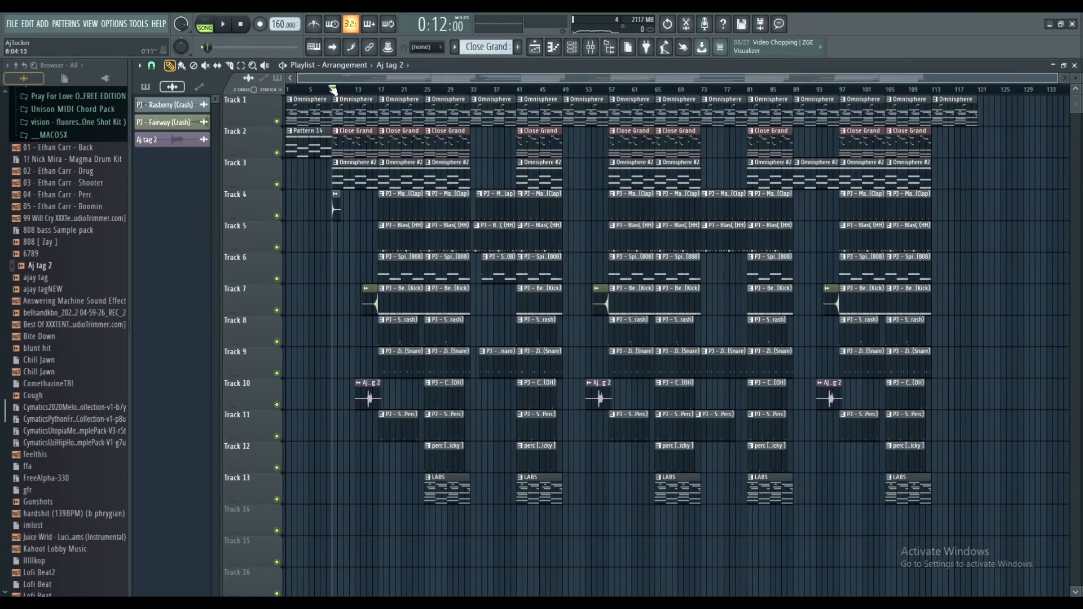
mouse_move(333, 89)
left_mouse_down()
mouse_move(361, 97)
mouse_move(351, 107)
mouse_move(385, 112)
mouse_move(479, 99)
mouse_move(930, 120)
left_mouse_up()
left_click(929, 119)
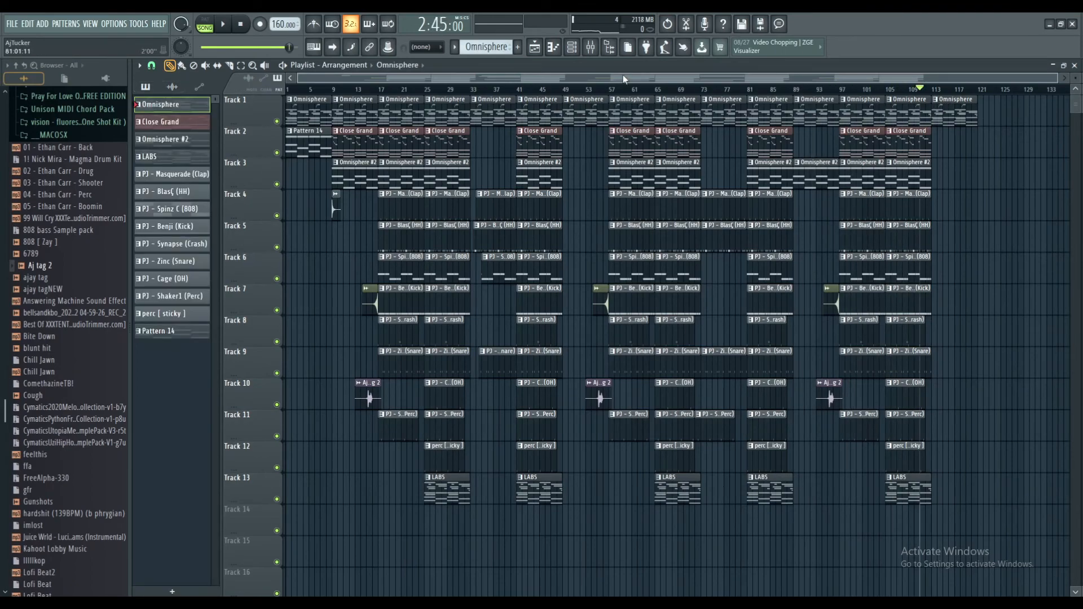